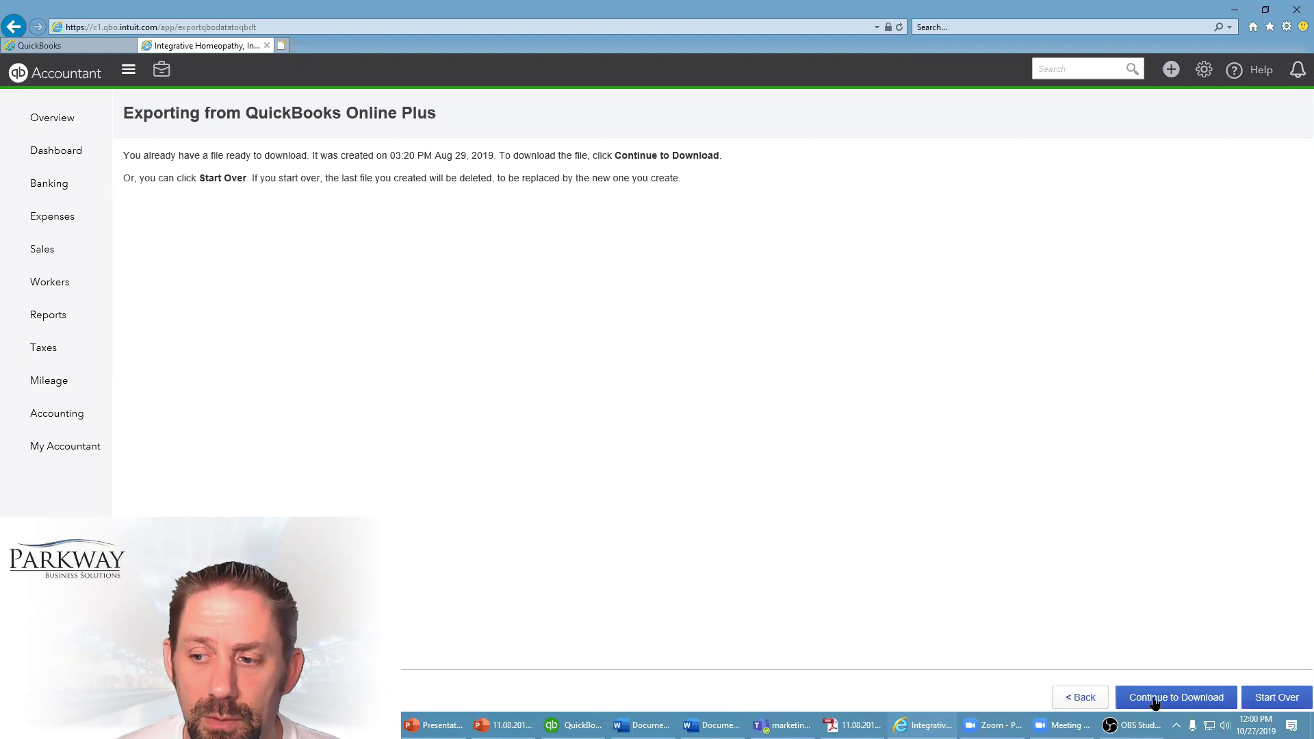
# Download the existing company export and save it as export_company.qbxml in a new Desktop folder named "qb export test"
pyautogui.click(1158, 699)
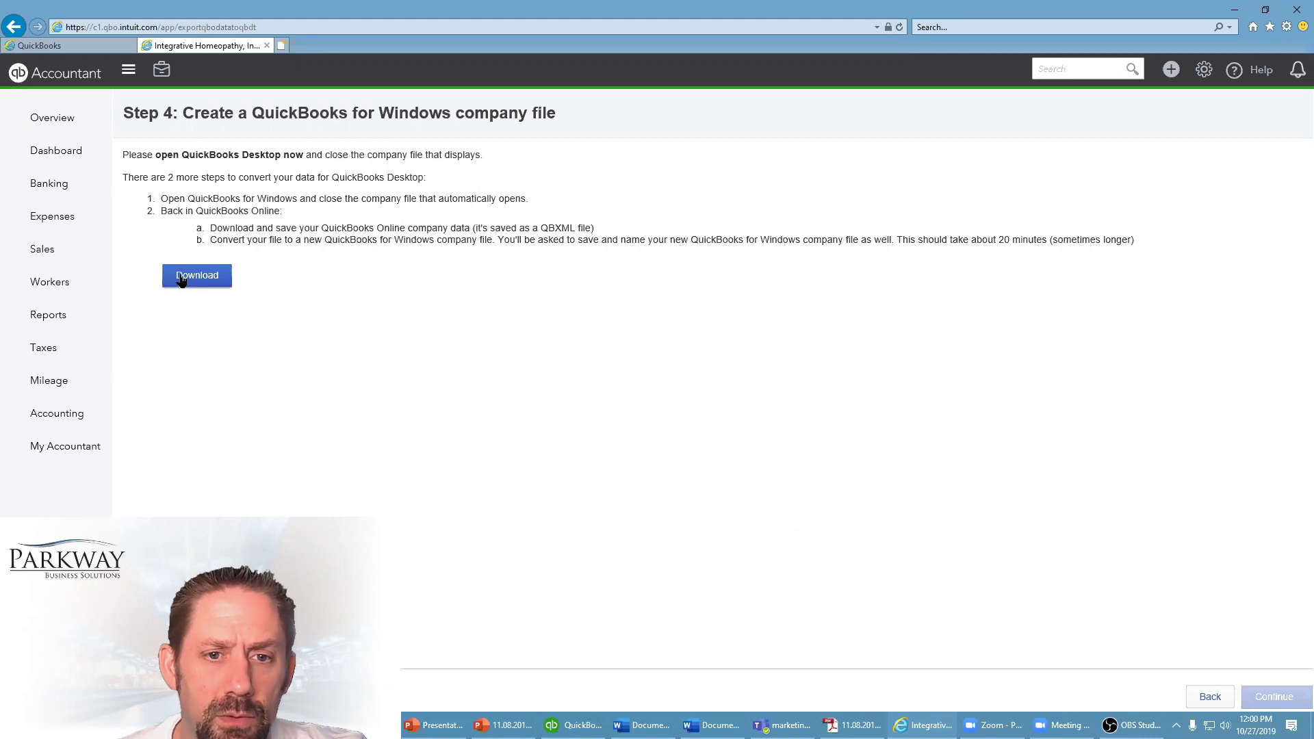
pyautogui.click(182, 281)
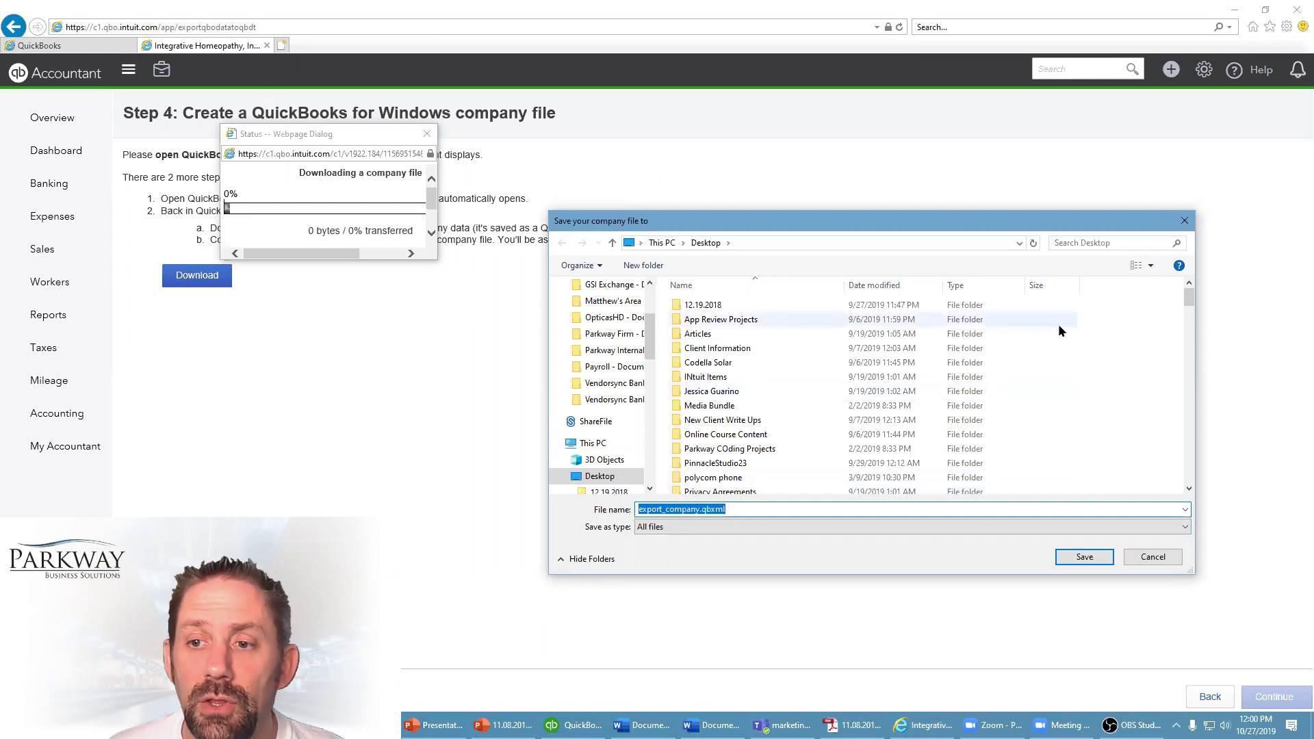
pyautogui.click(599, 476)
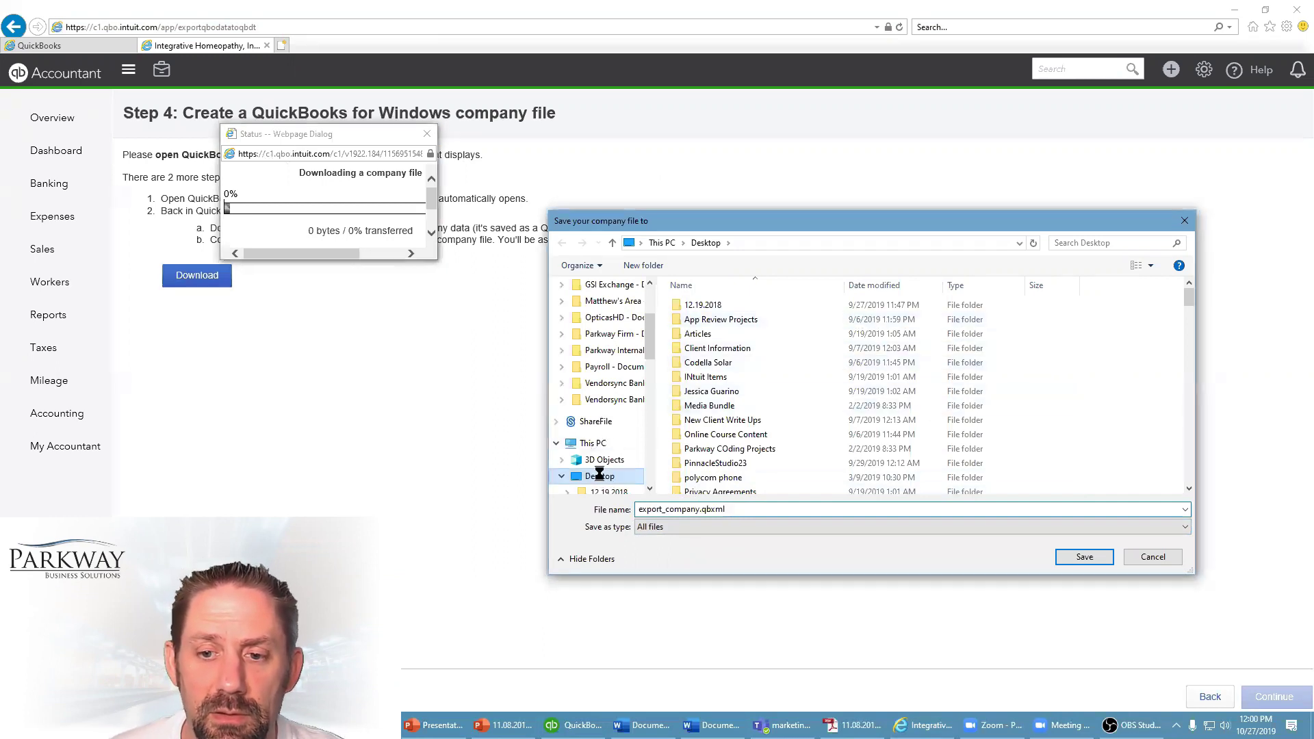
pyautogui.rightClick(600, 477)
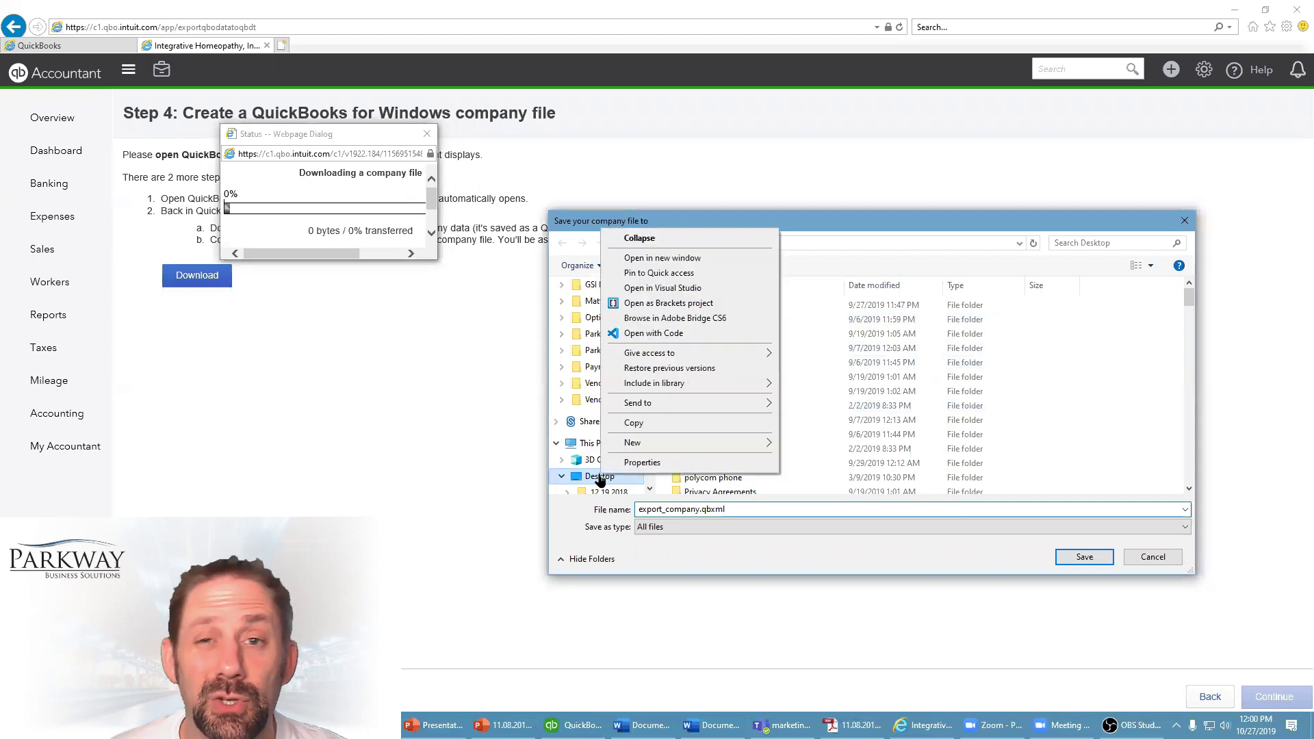
pyautogui.moveTo(705, 443)
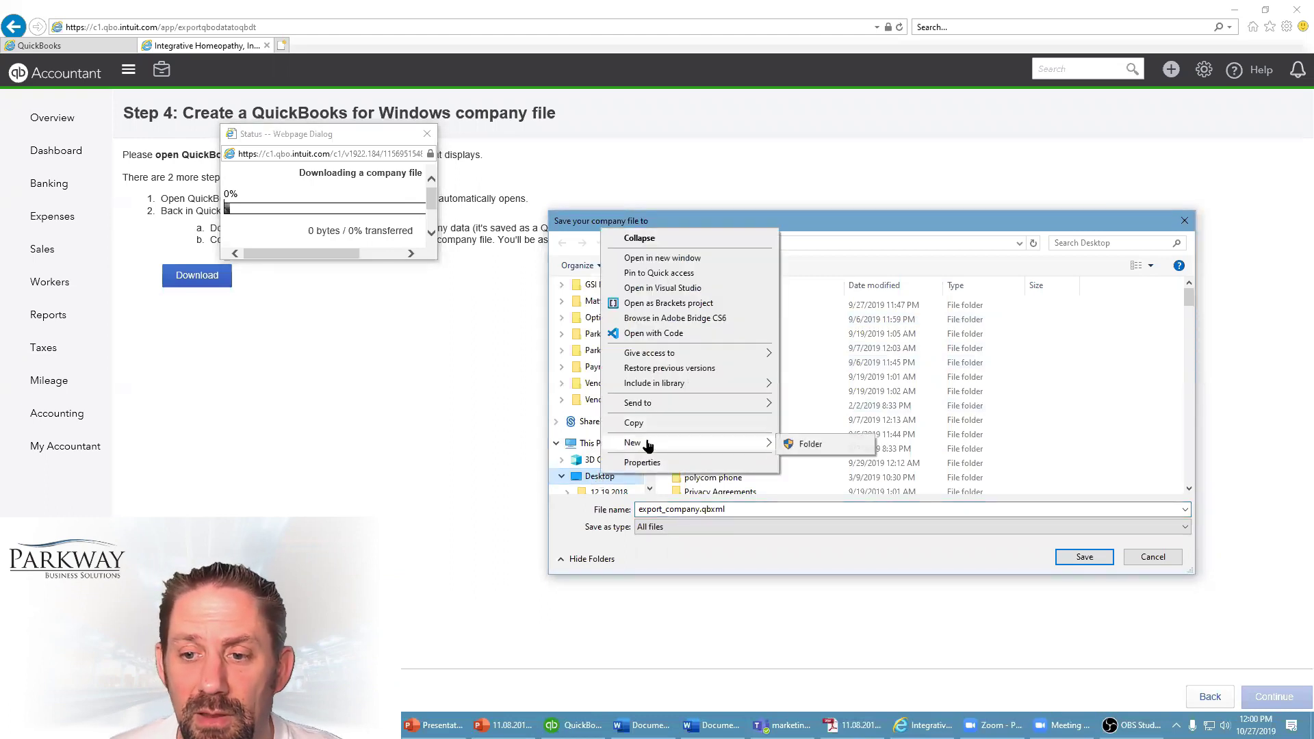
pyautogui.click(810, 445)
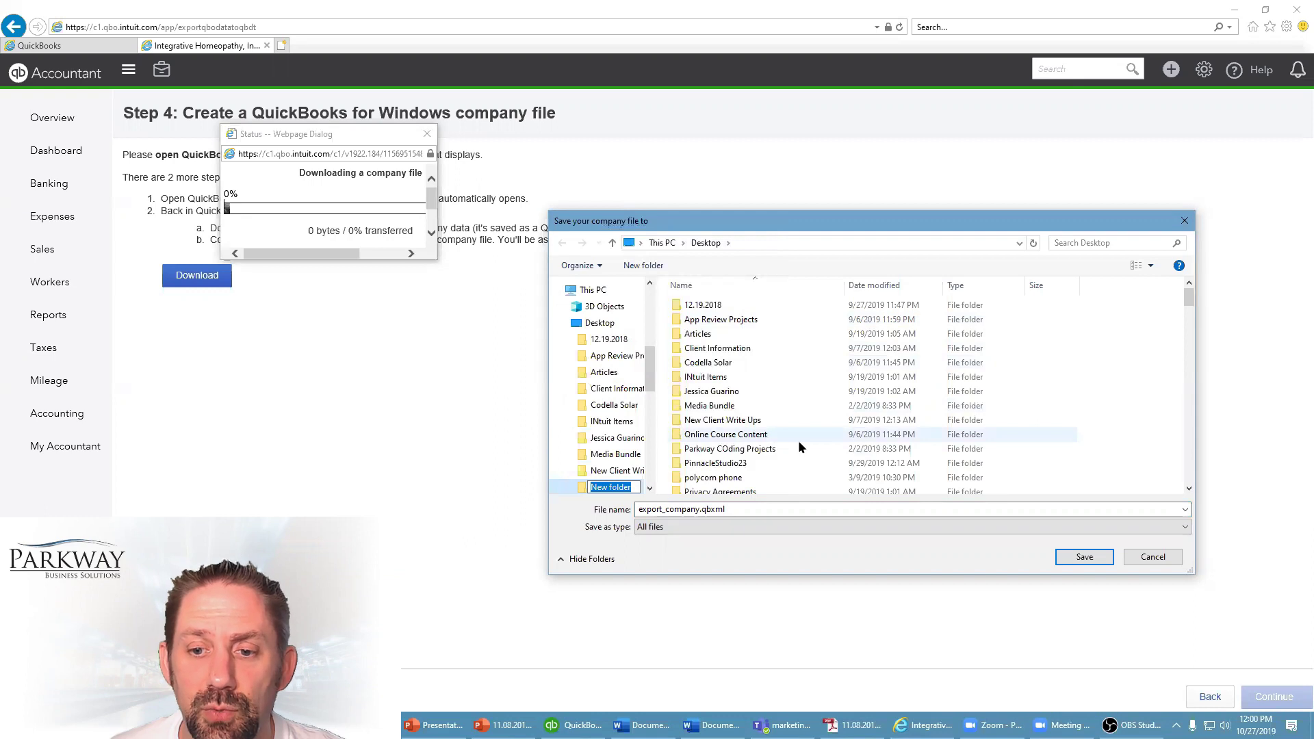
pyautogui.write('qb')
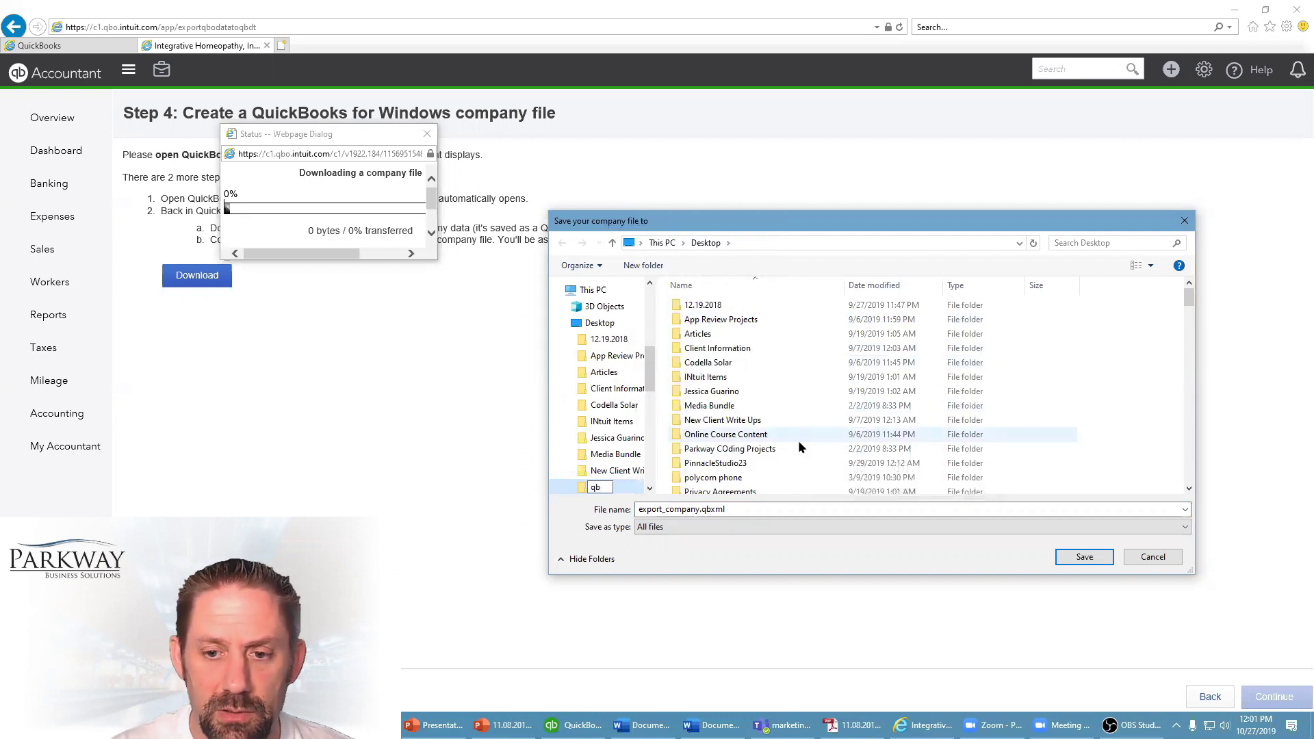
pyautogui.write(' export')
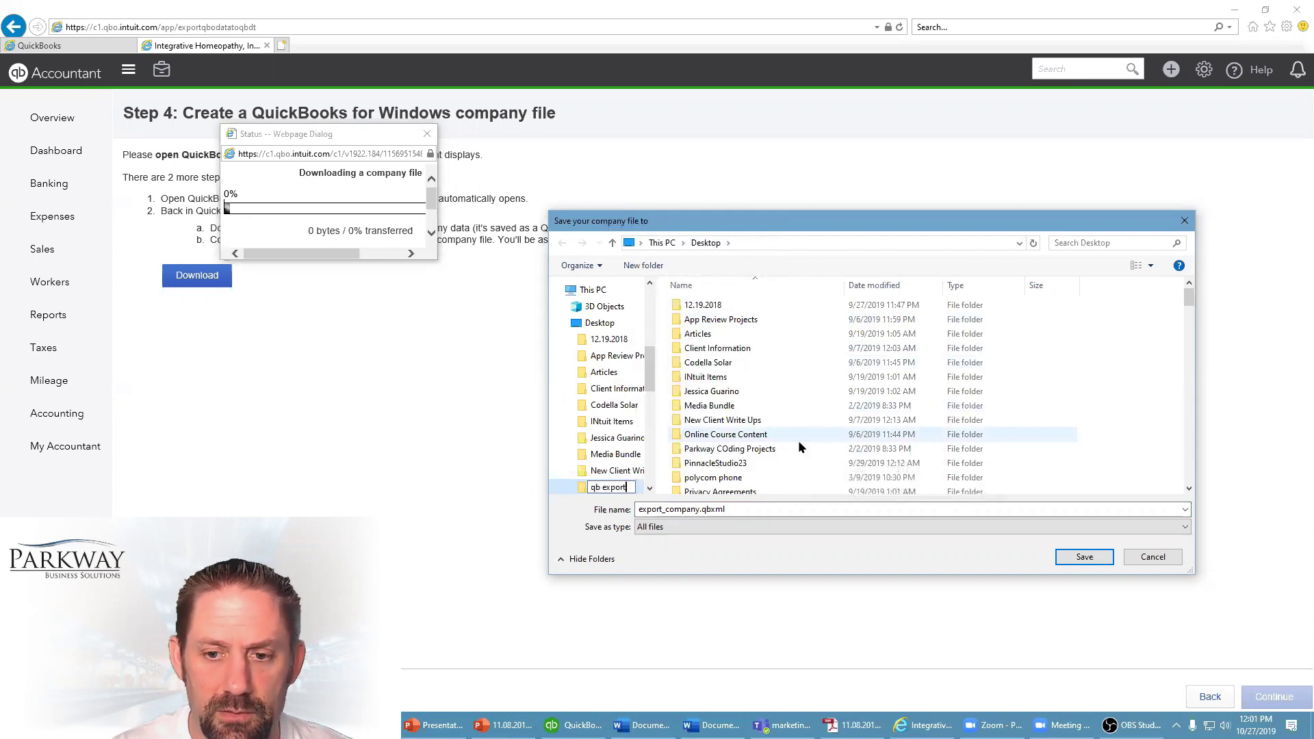
pyautogui.write(' test')
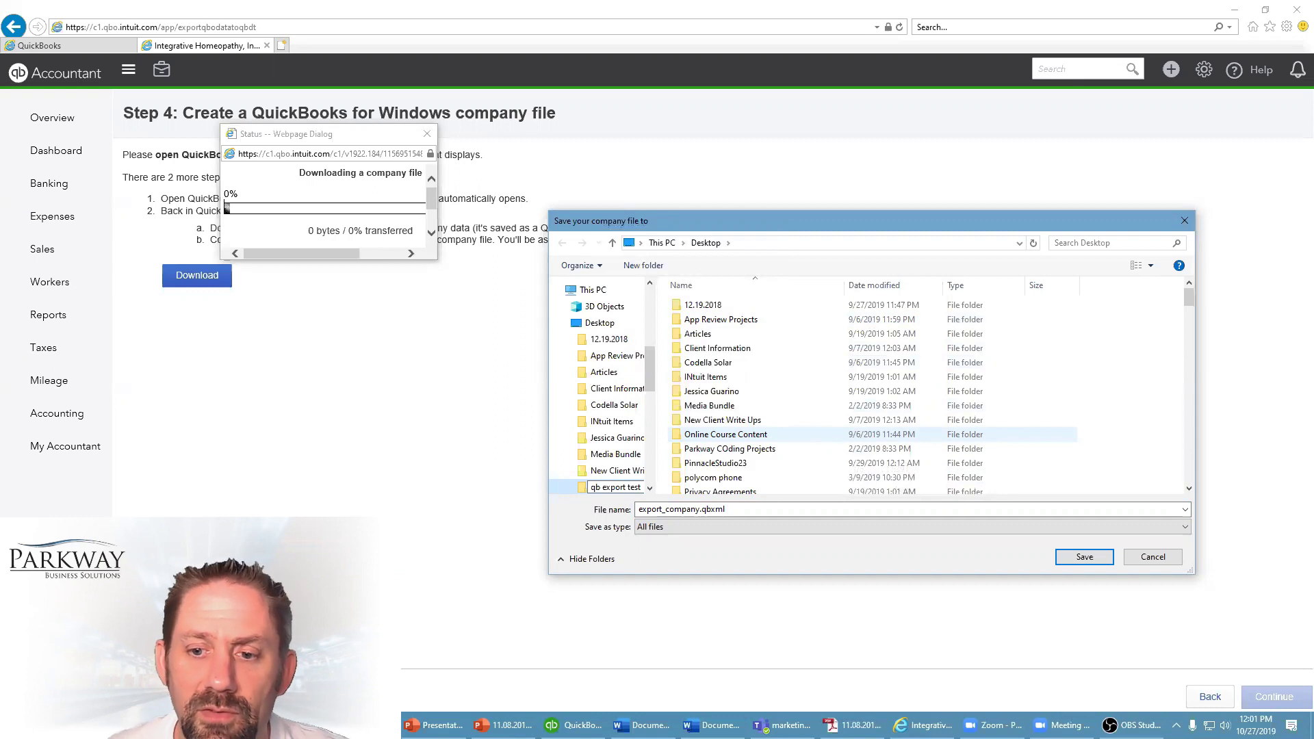
pyautogui.press('Return')
pyautogui.click(606, 482)
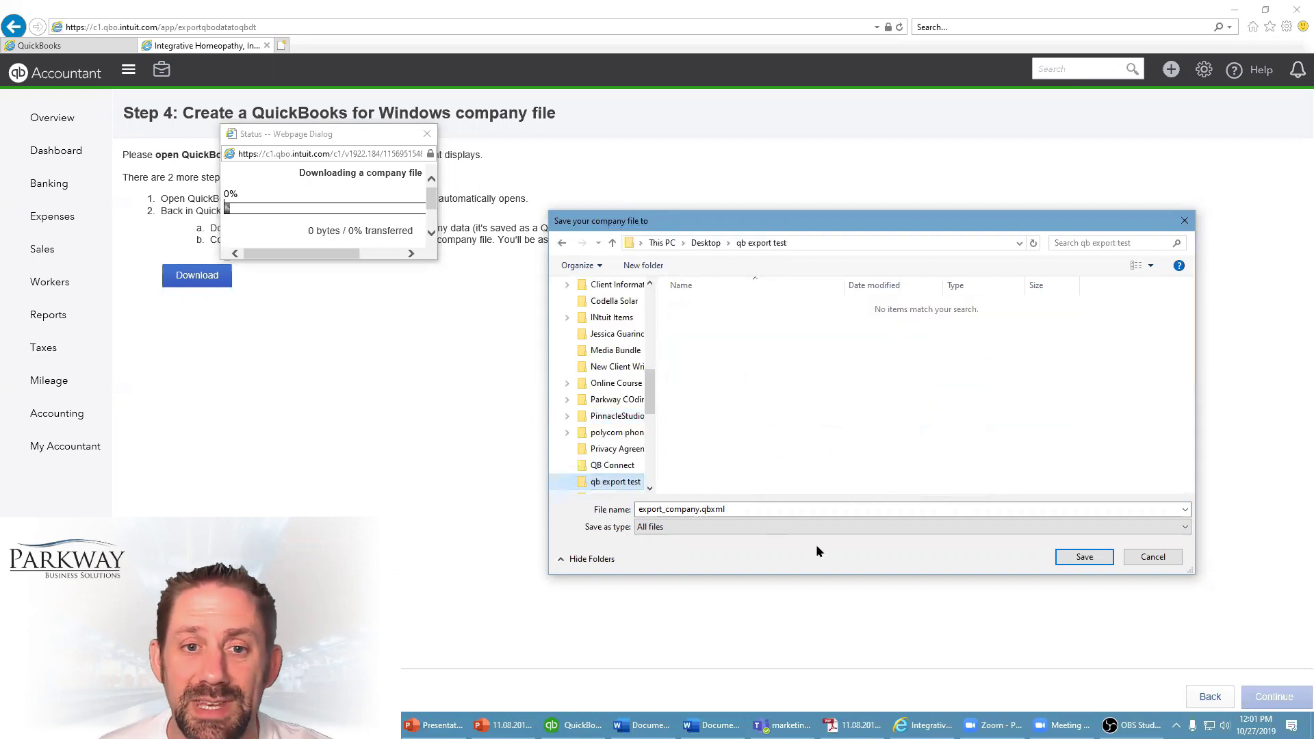
pyautogui.click(1087, 557)
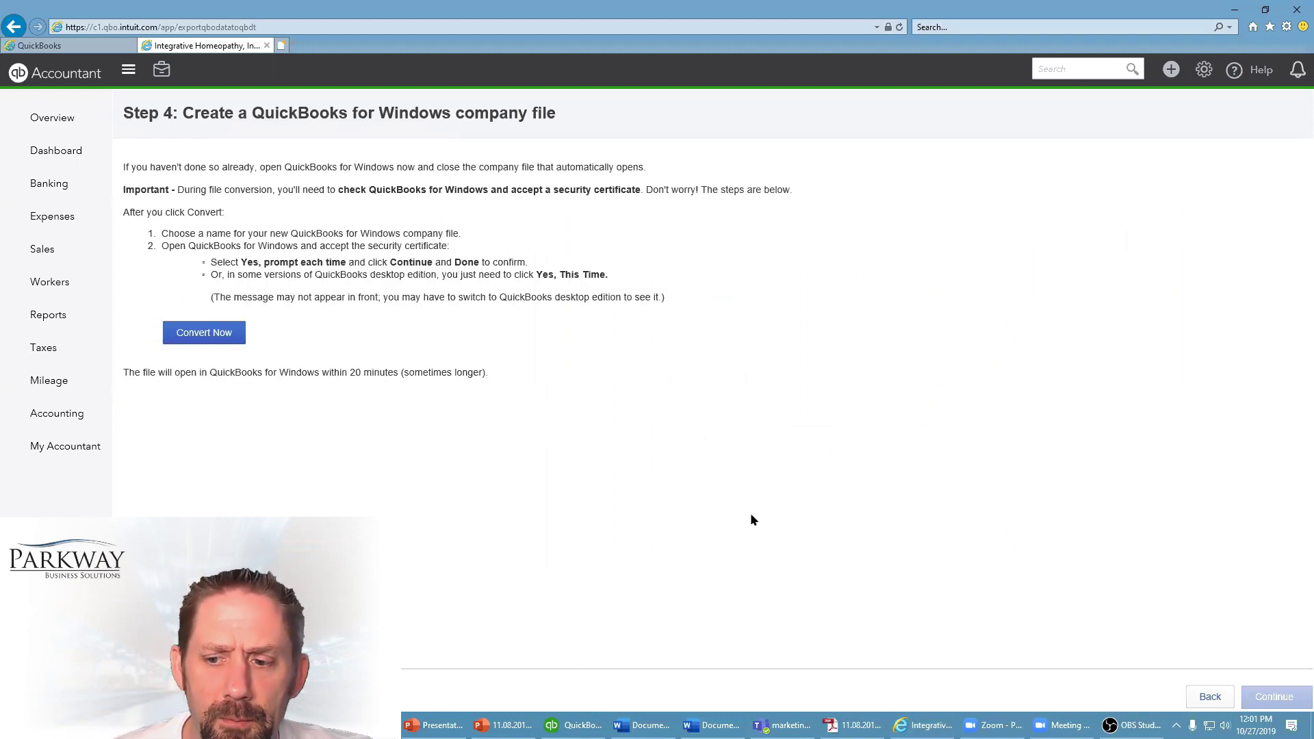
# Try to convert the downloaded file to a QuickBooks for Windows company file, allowing the Intuit program to open web content
pyautogui.click(197, 340)
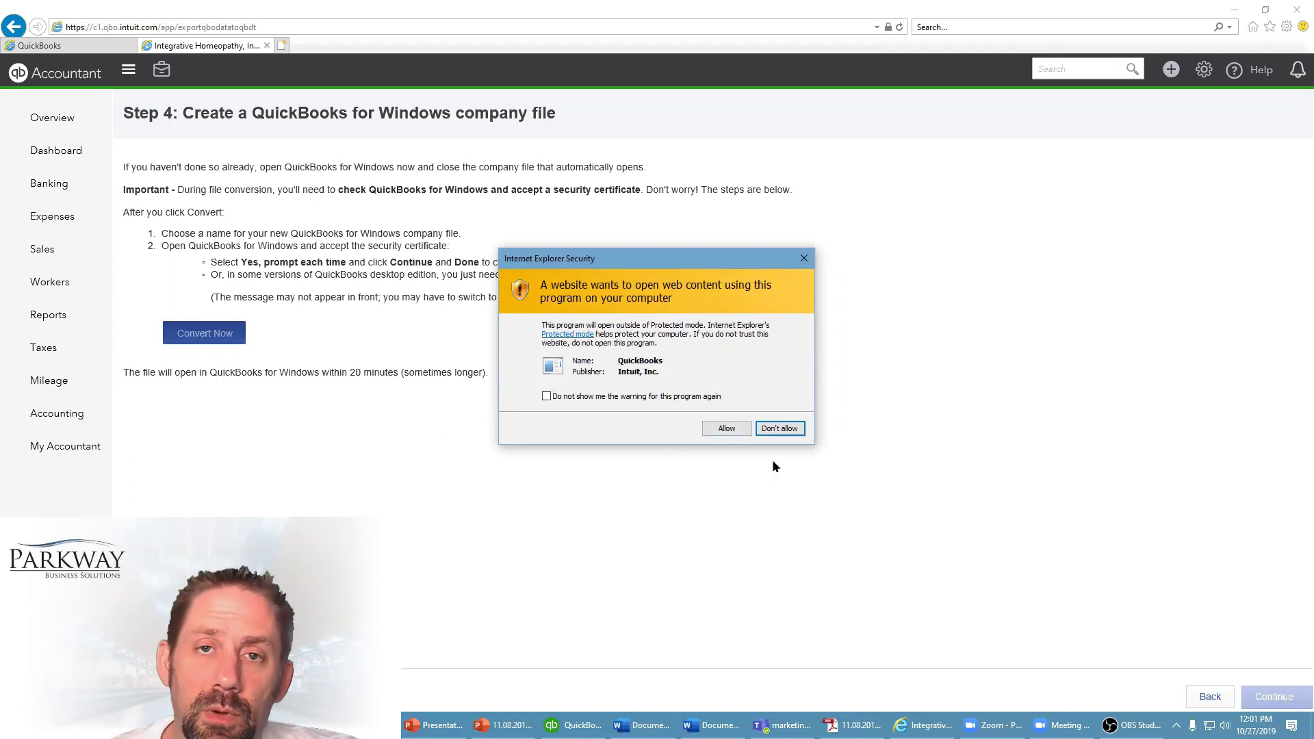
pyautogui.click(717, 428)
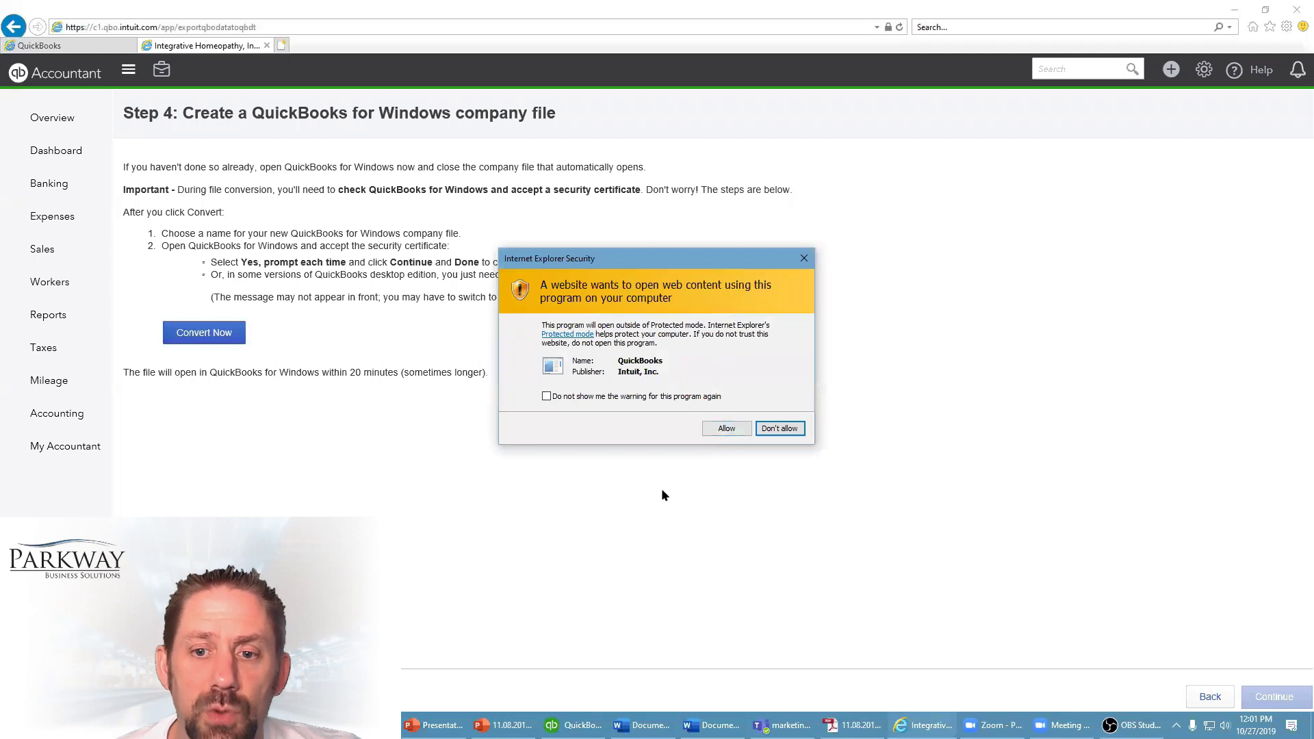
pyautogui.click(720, 429)
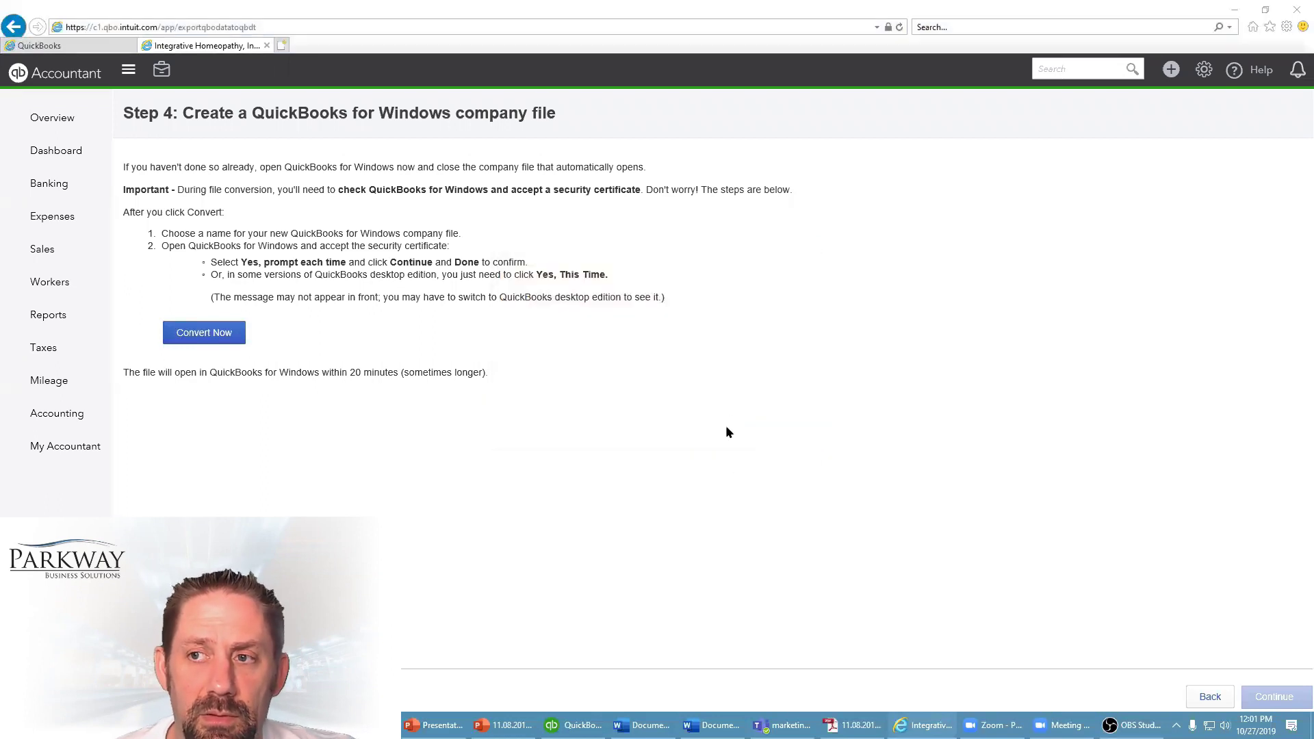
pyautogui.click(725, 429)
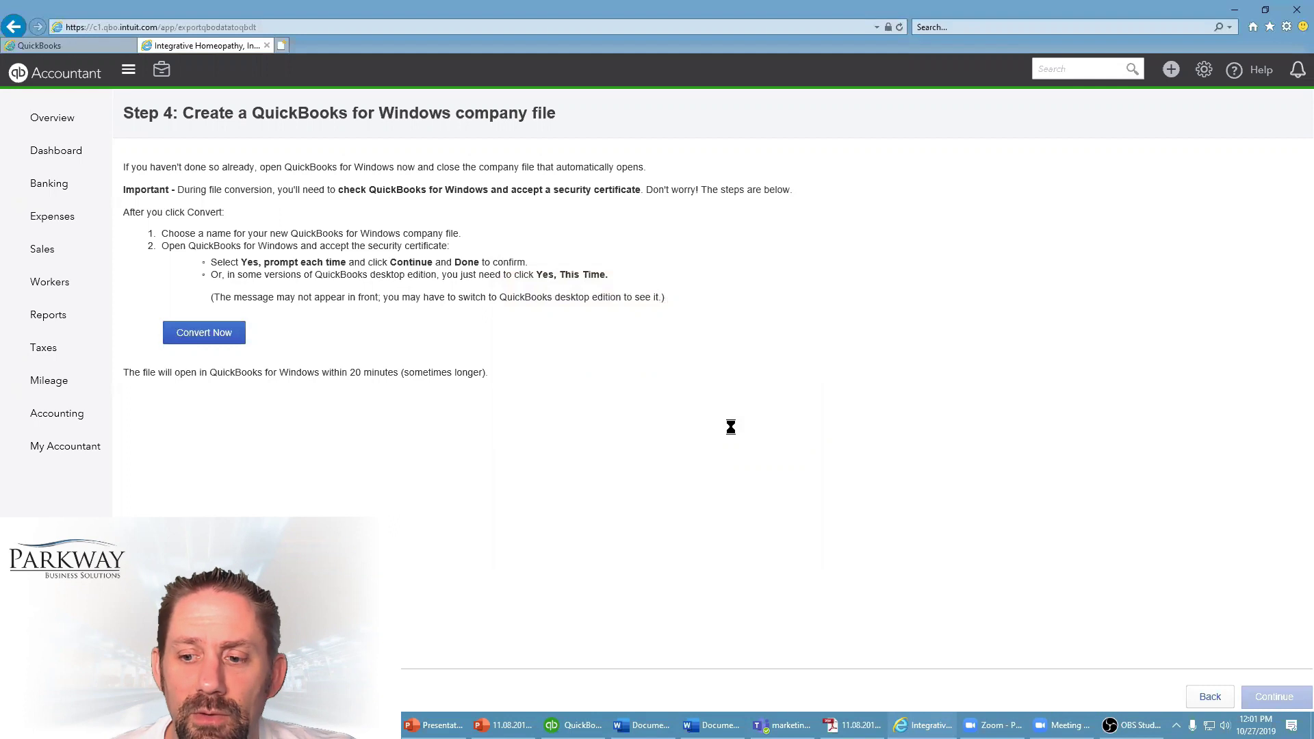
# Turn off Protected Mode for the Internet security zone in the browser's options, apply the change and accept the risk warning
pyautogui.moveTo(948, 725)
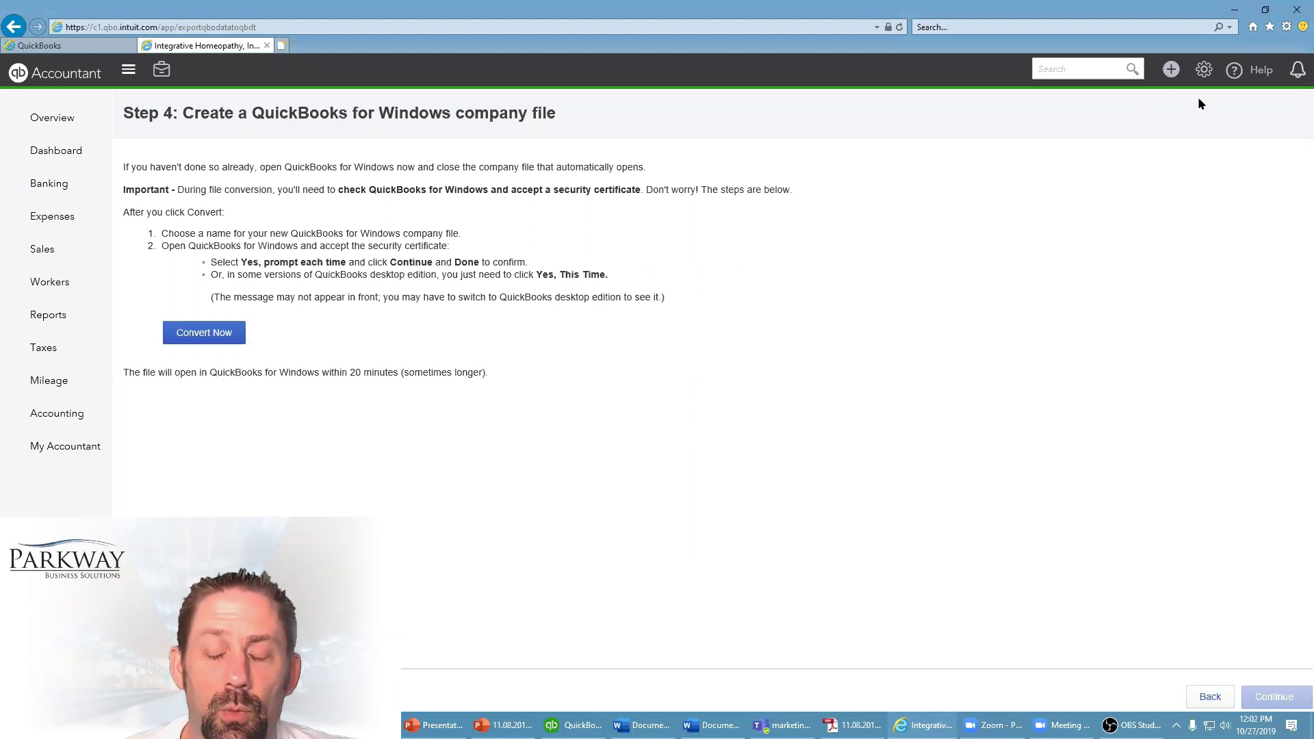
pyautogui.click(1285, 32)
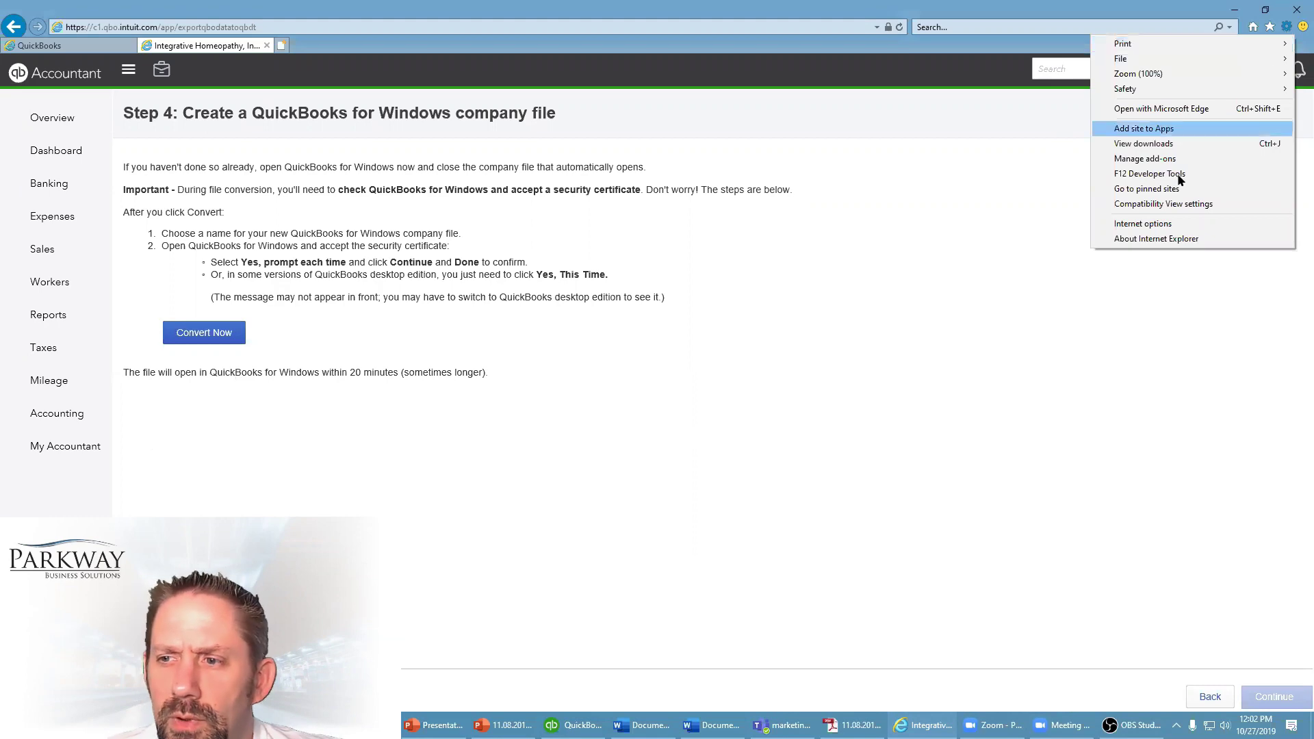
pyautogui.click(1156, 223)
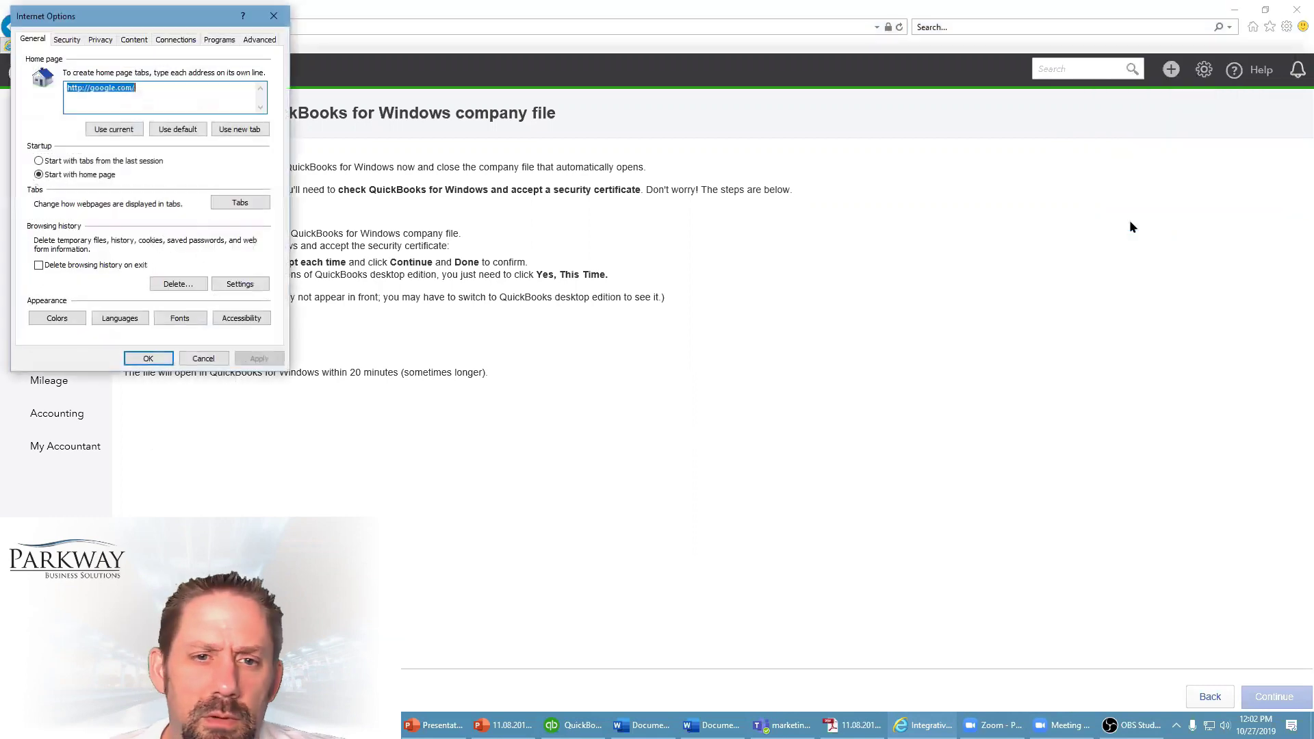
pyautogui.click(65, 42)
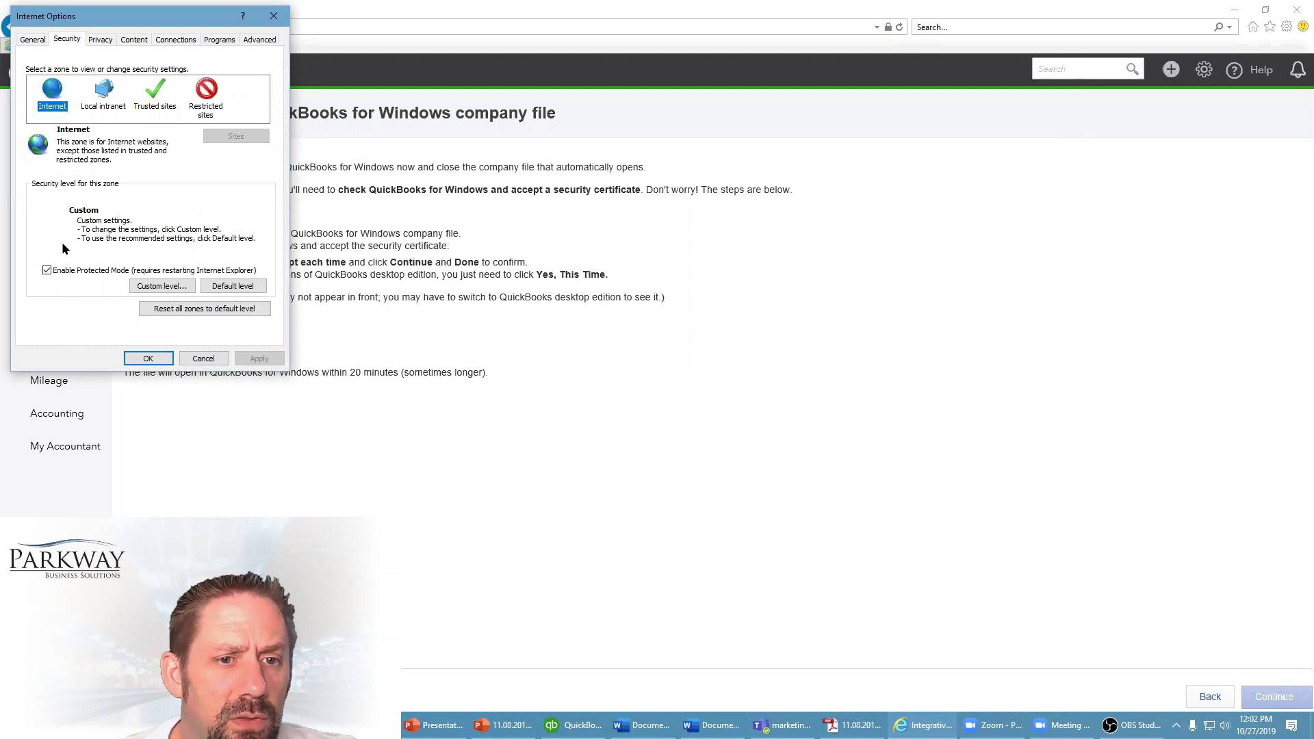
pyautogui.click(43, 270)
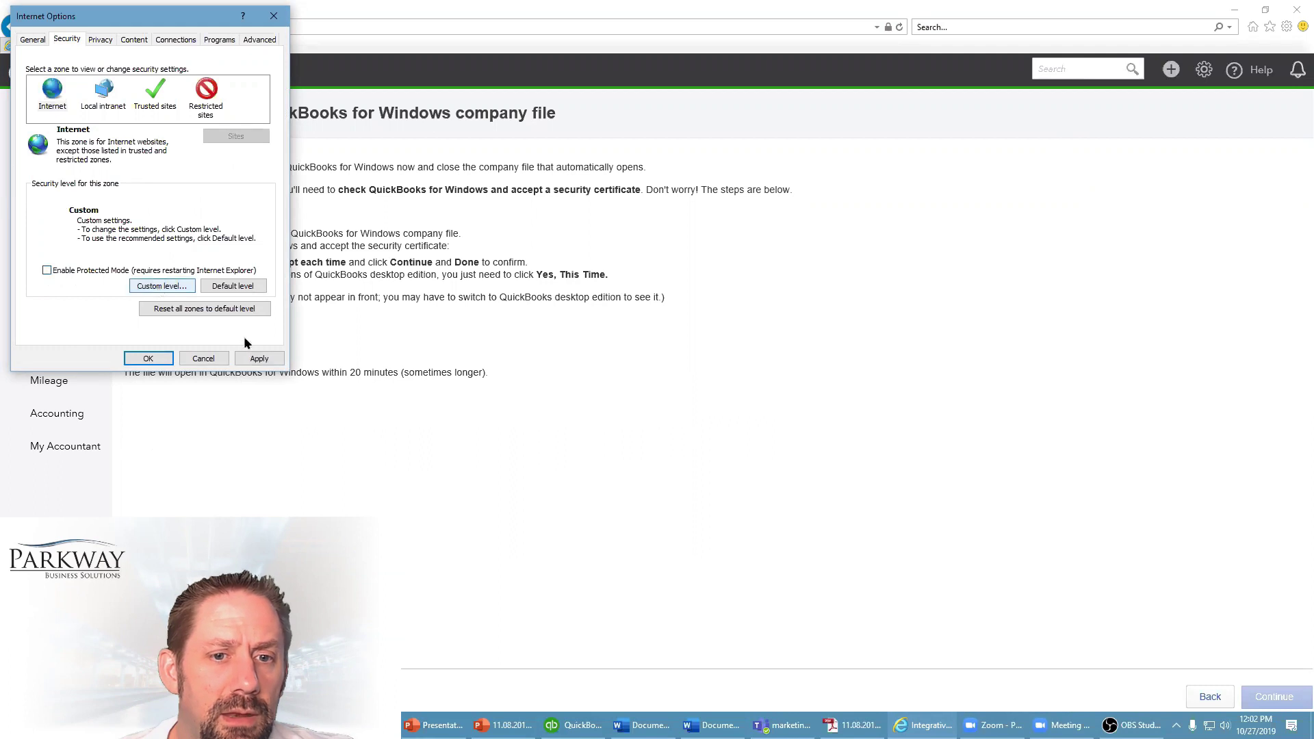
pyautogui.click(152, 287)
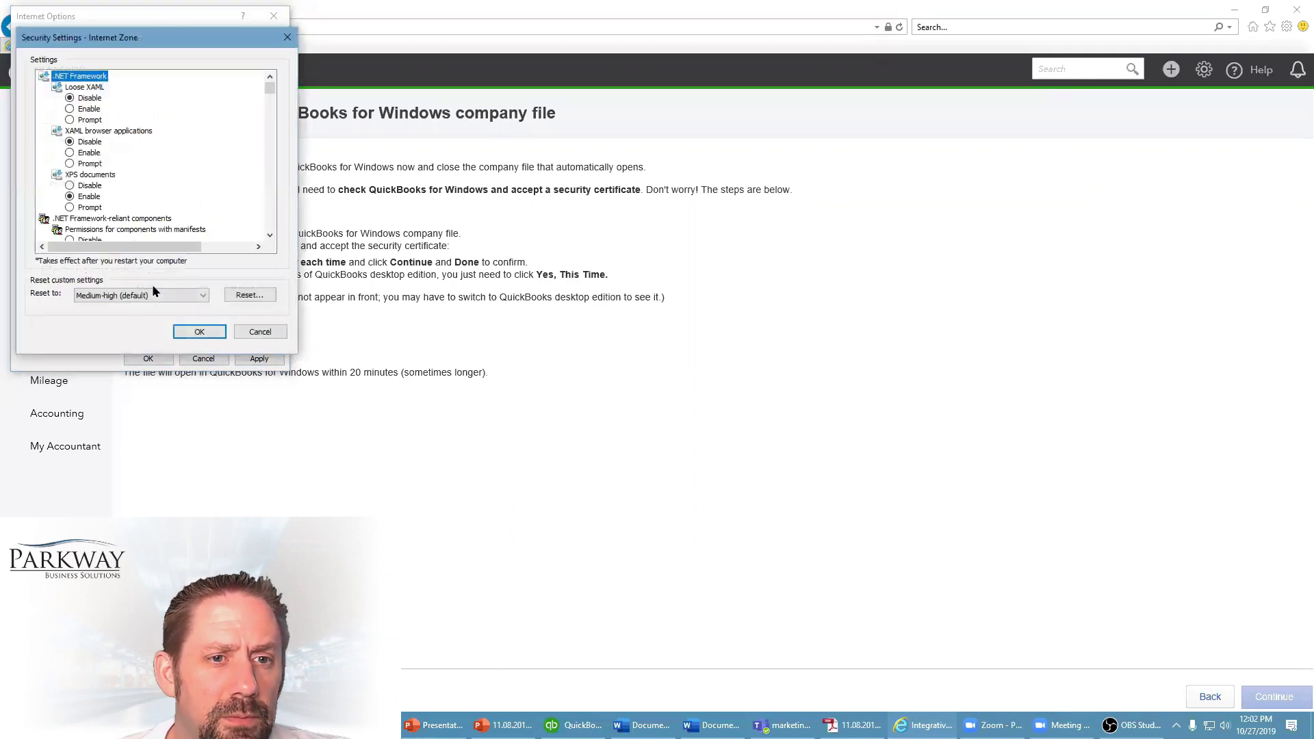
pyautogui.click(260, 332)
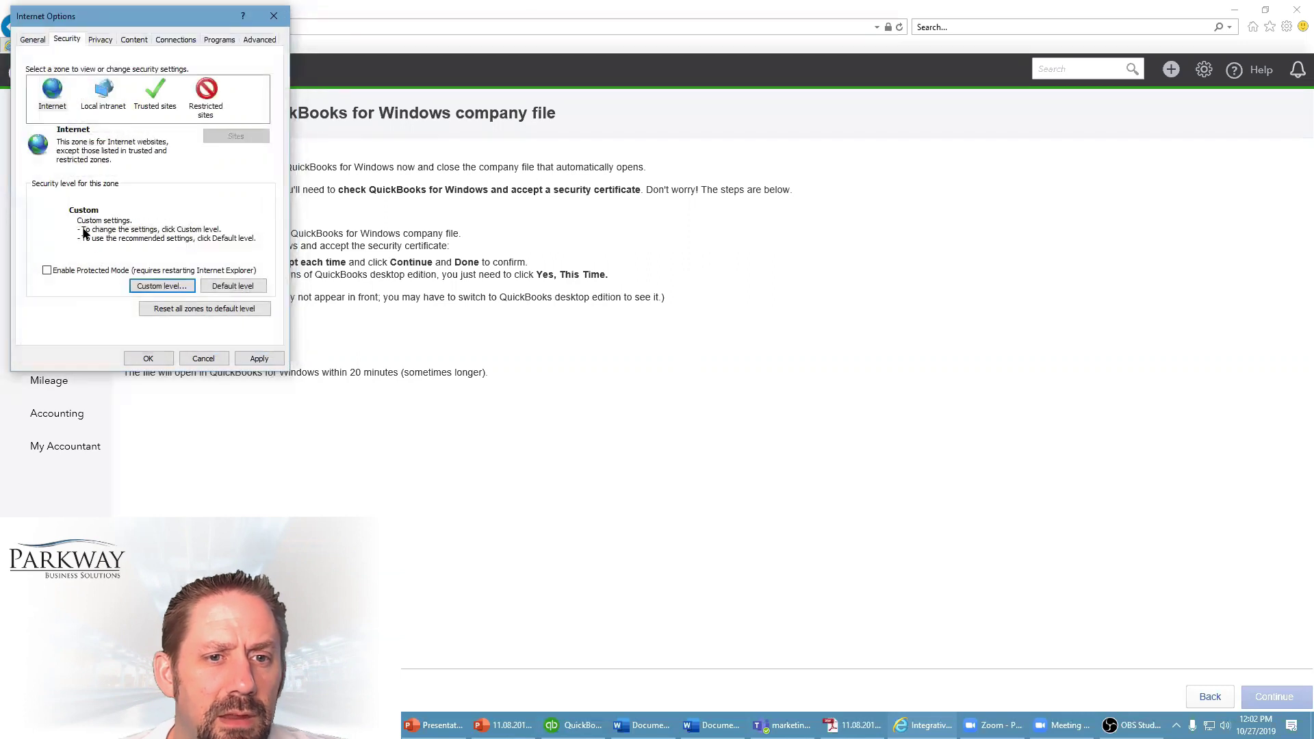
pyautogui.click(259, 358)
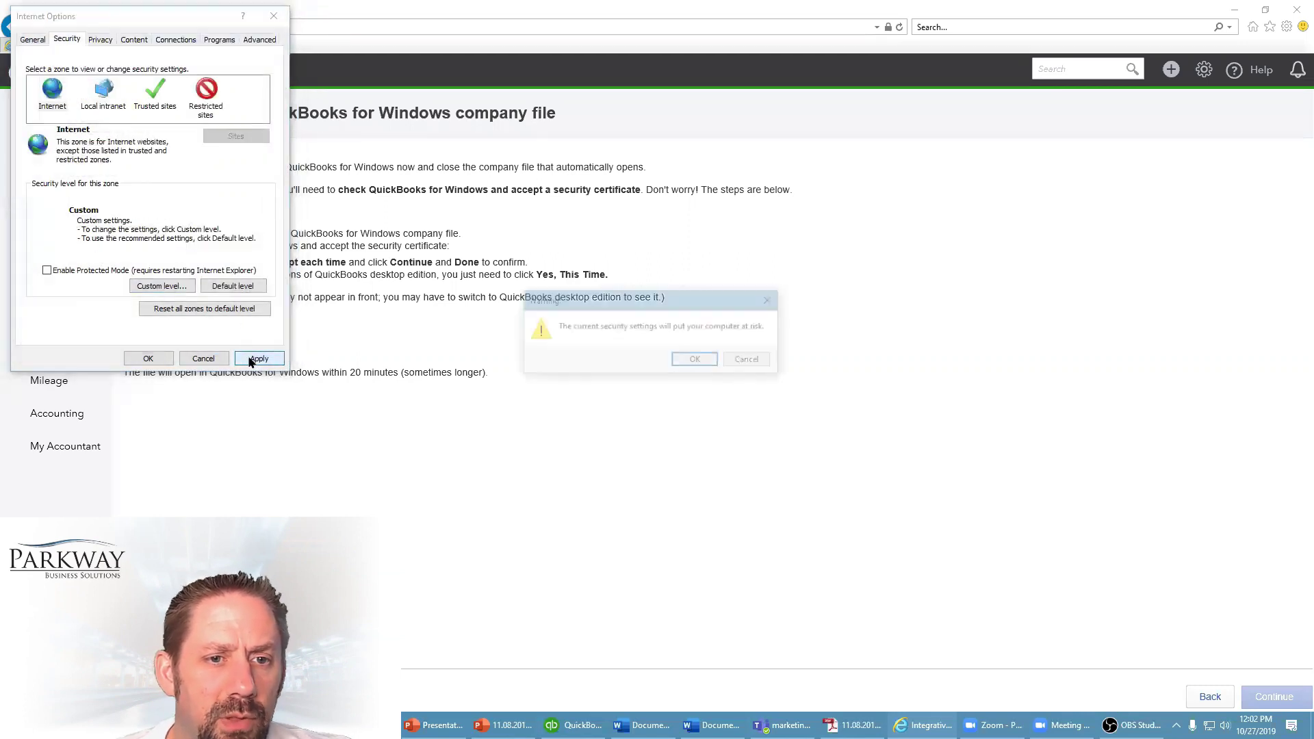
pyautogui.click(695, 361)
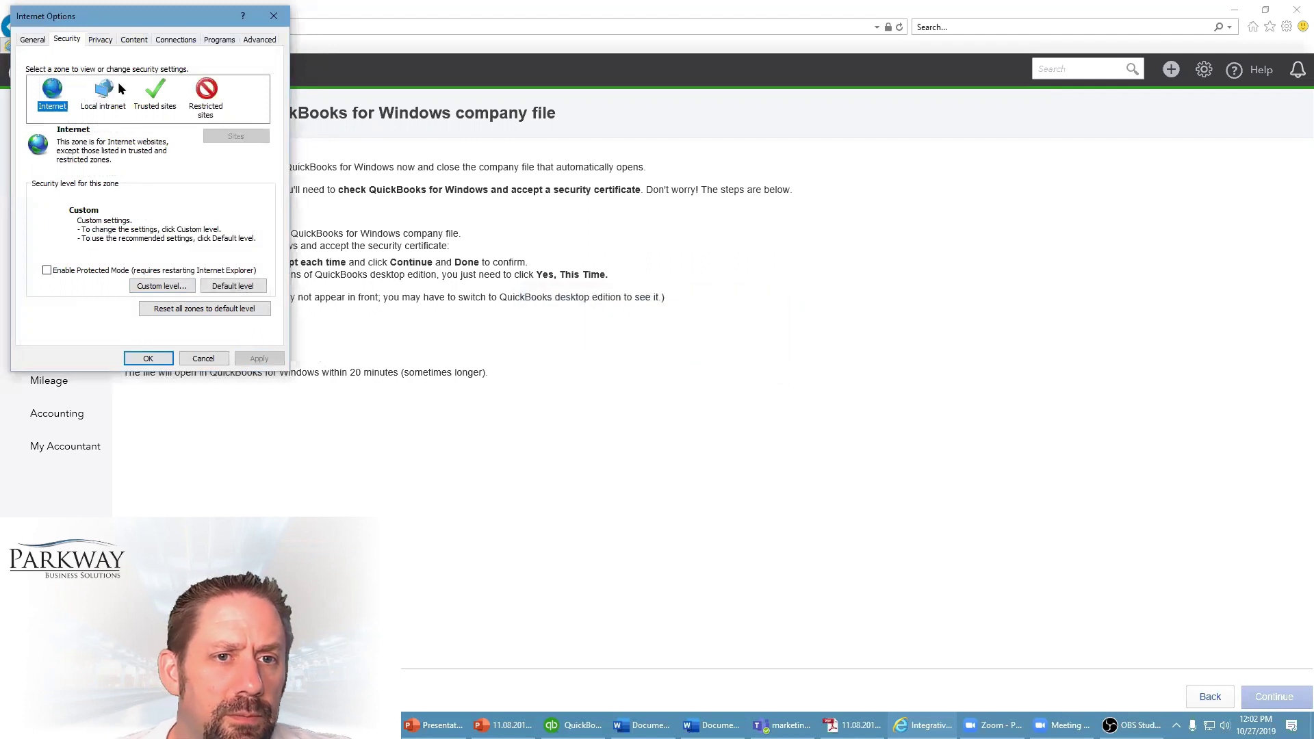
# Check the Protected Mode setting of the Local intranet and Trusted sites zones, and close the Internet options
pyautogui.click(96, 95)
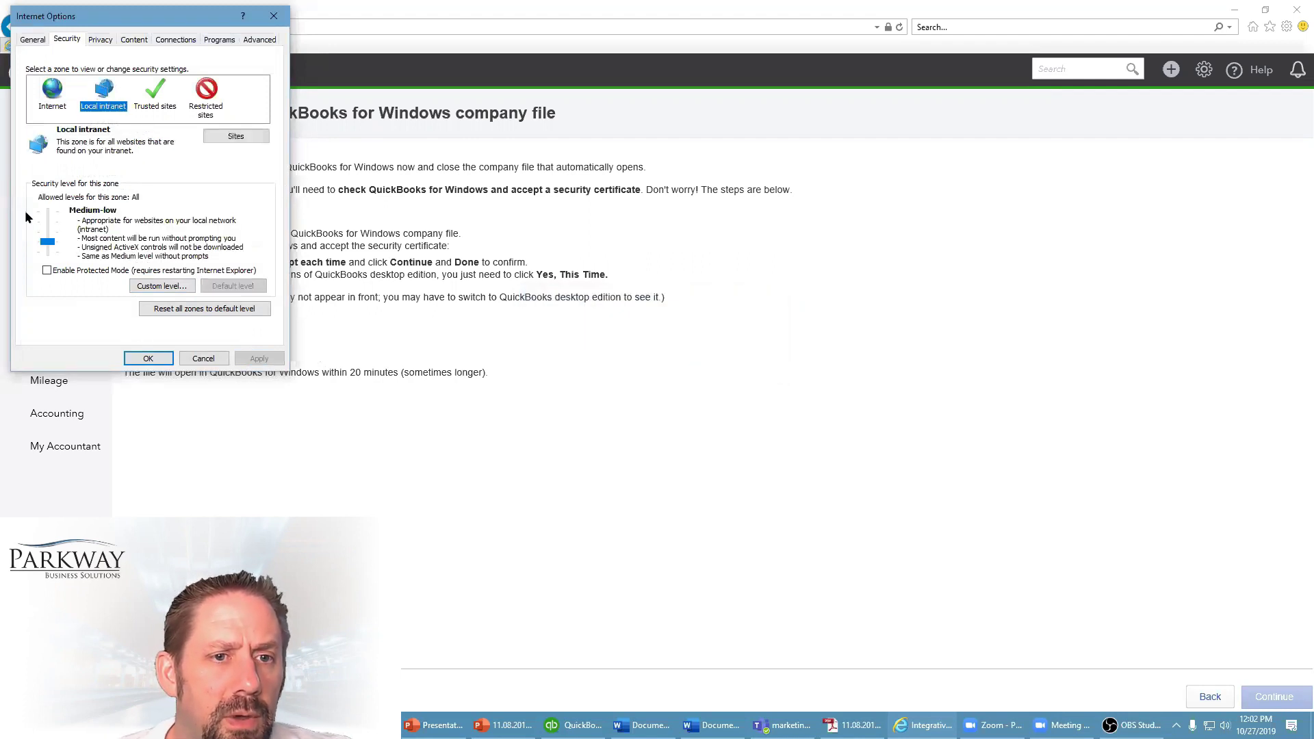
pyautogui.click(155, 96)
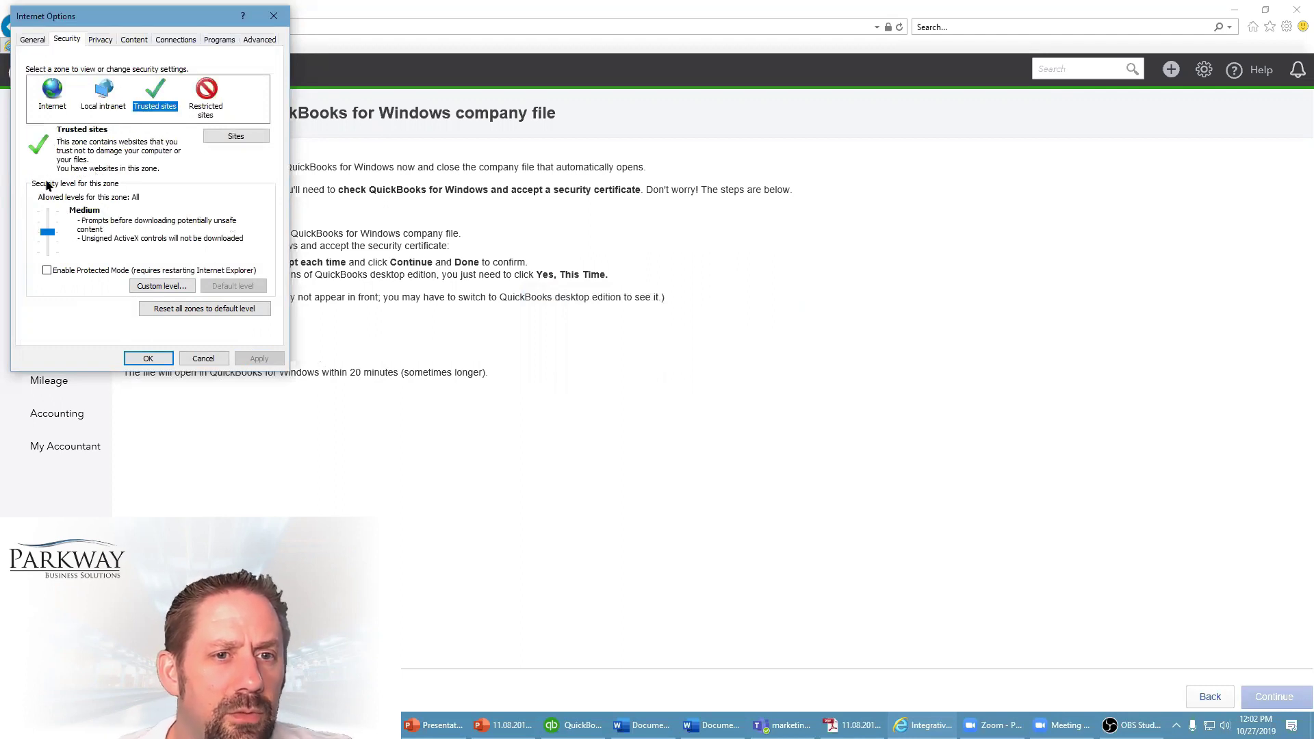
pyautogui.click(142, 358)
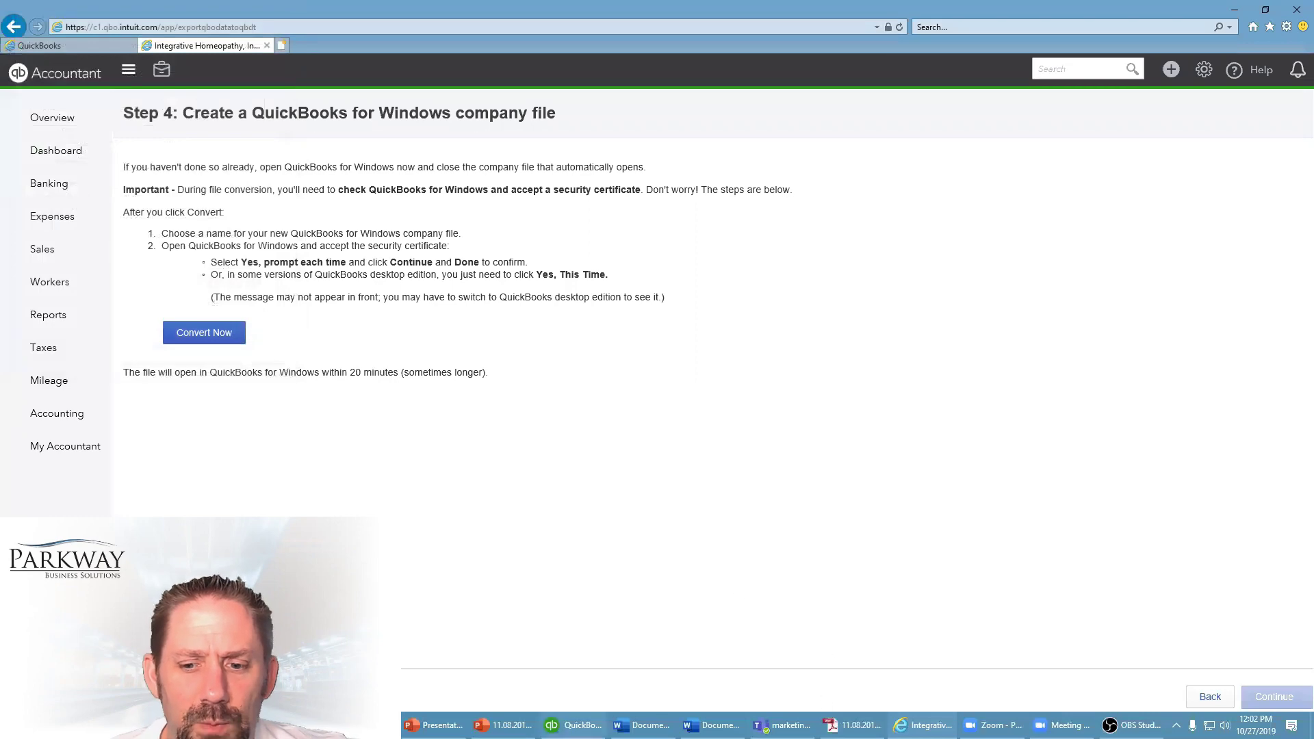
# Try the company file conversion again with Protected Mode turned off
pyautogui.click(573, 724)
pyautogui.hotkey('alt', 'Tab')
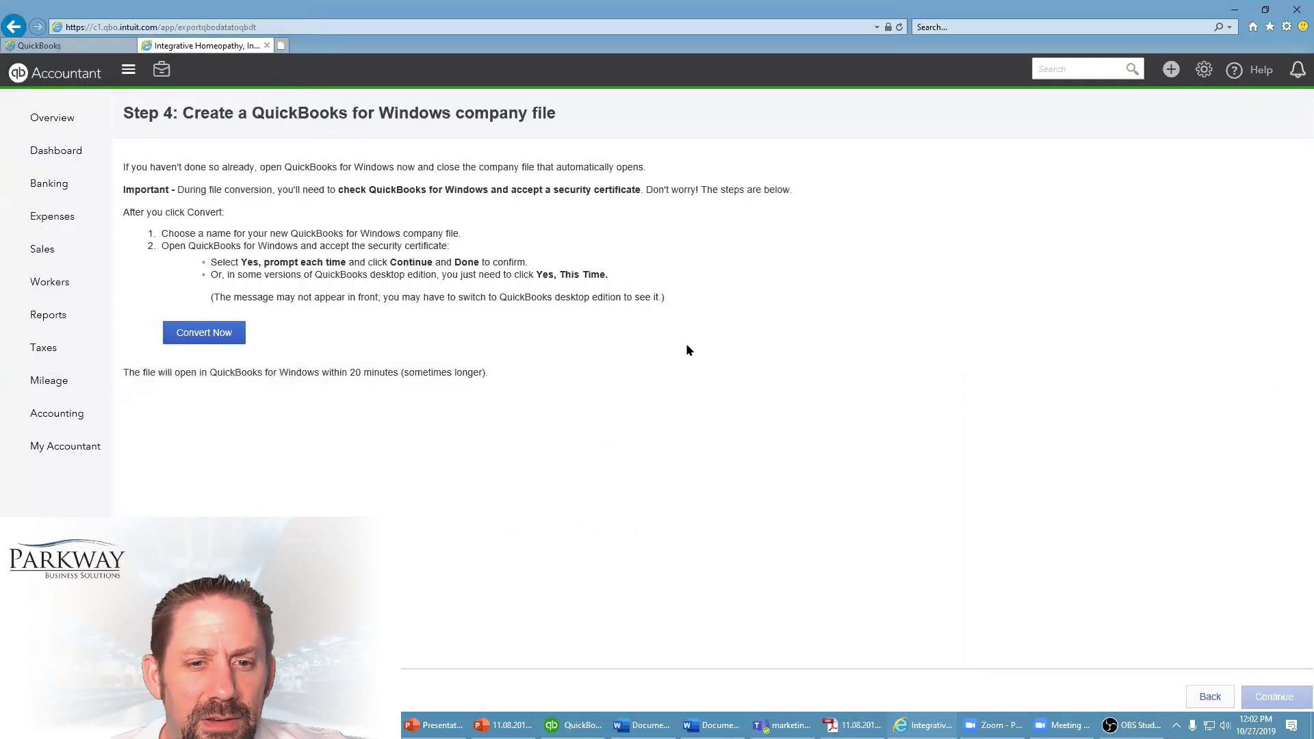
pyautogui.click(196, 335)
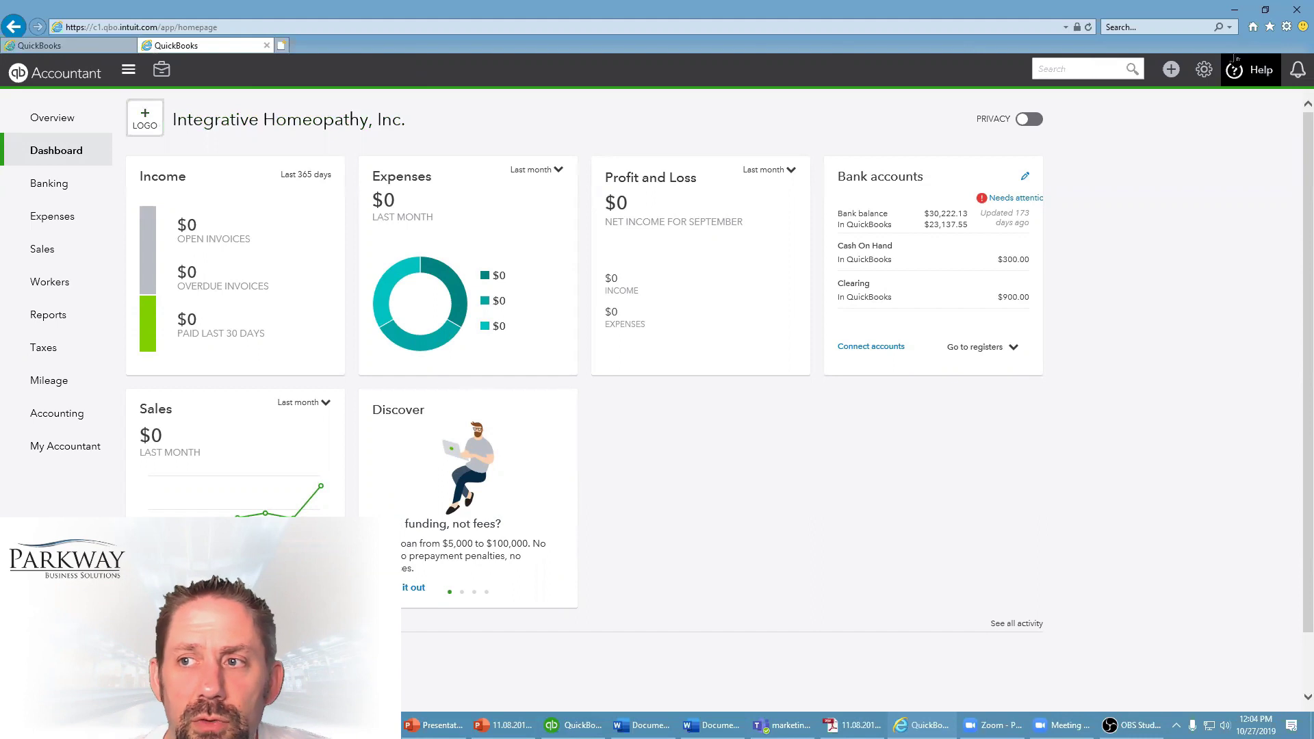
# Review the Internet zone's Protected Mode setting in the browser's security options and close the options
pyautogui.click(1286, 28)
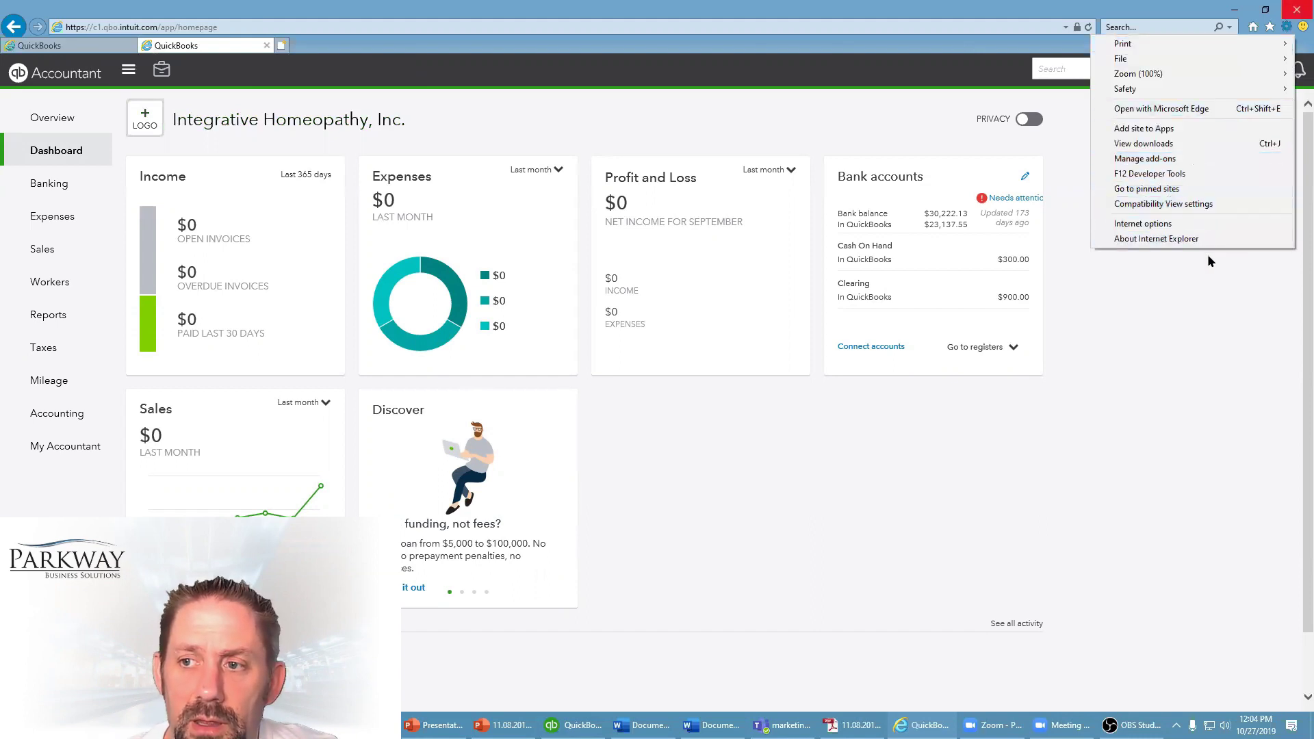
pyautogui.click(1182, 225)
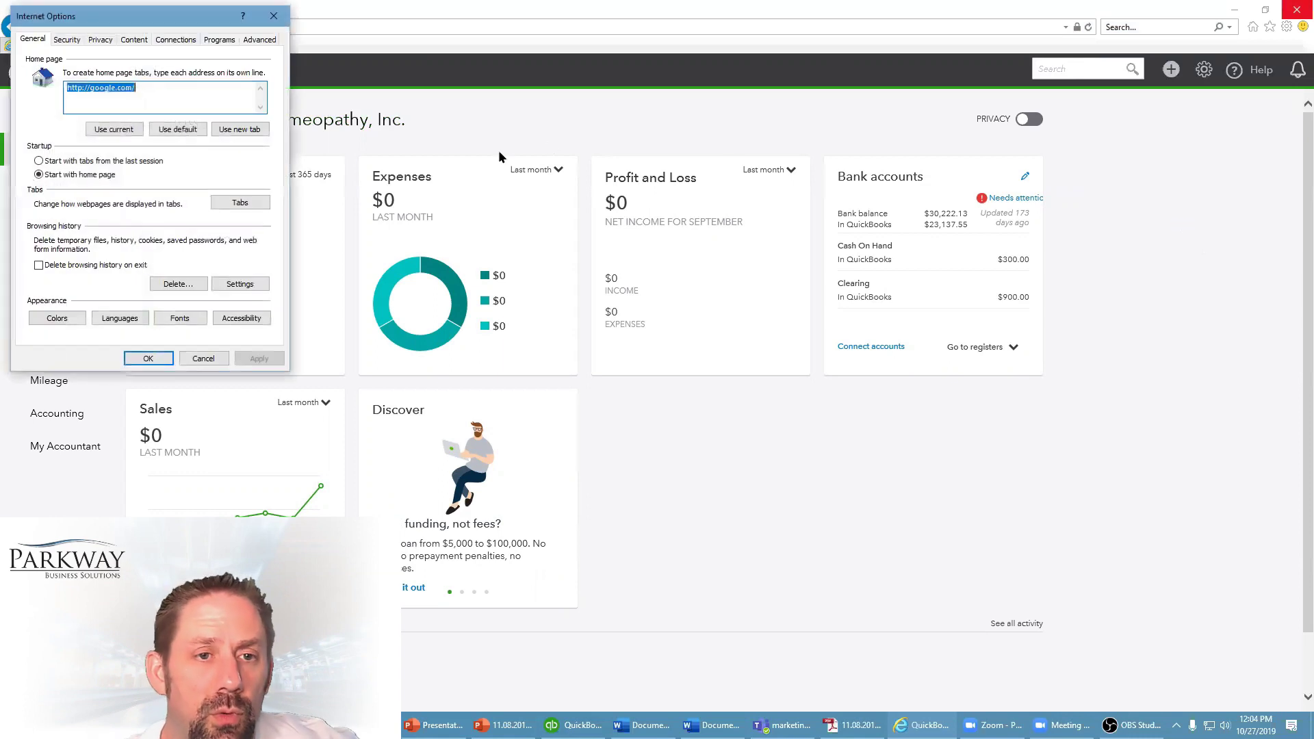
pyautogui.click(75, 41)
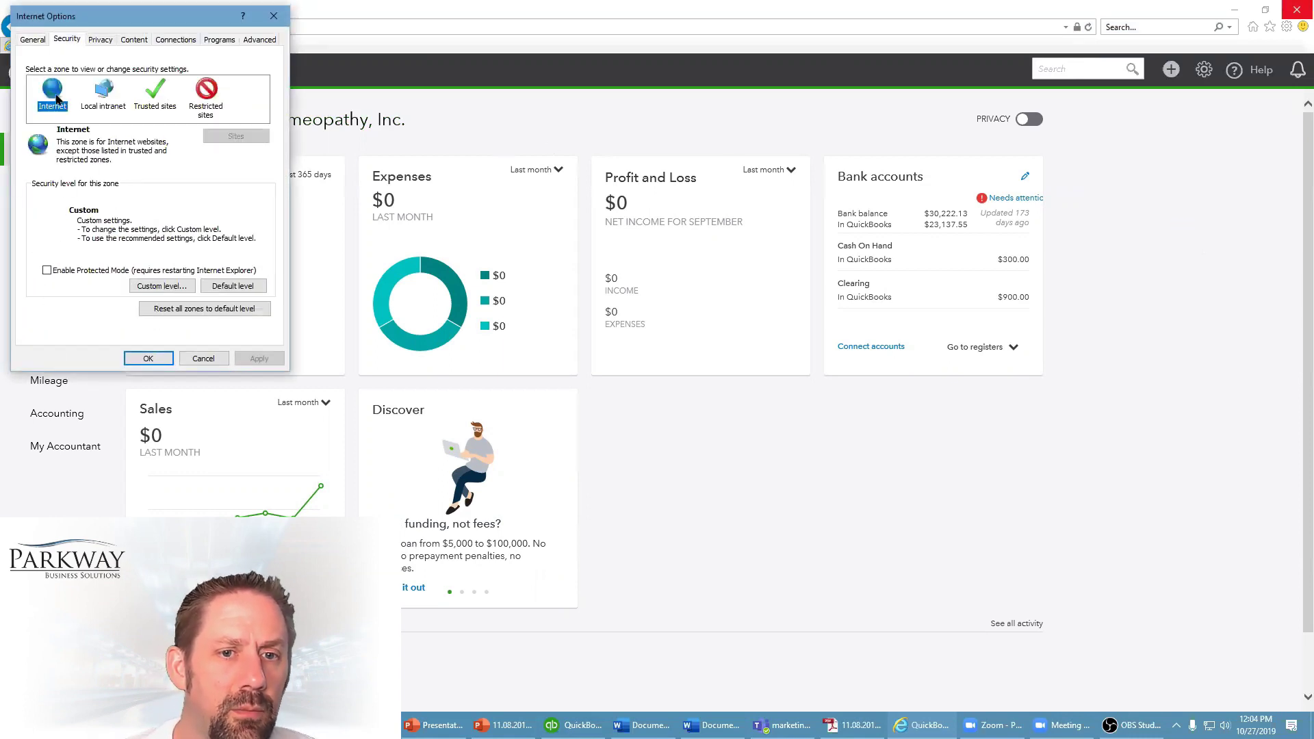
pyautogui.click(146, 361)
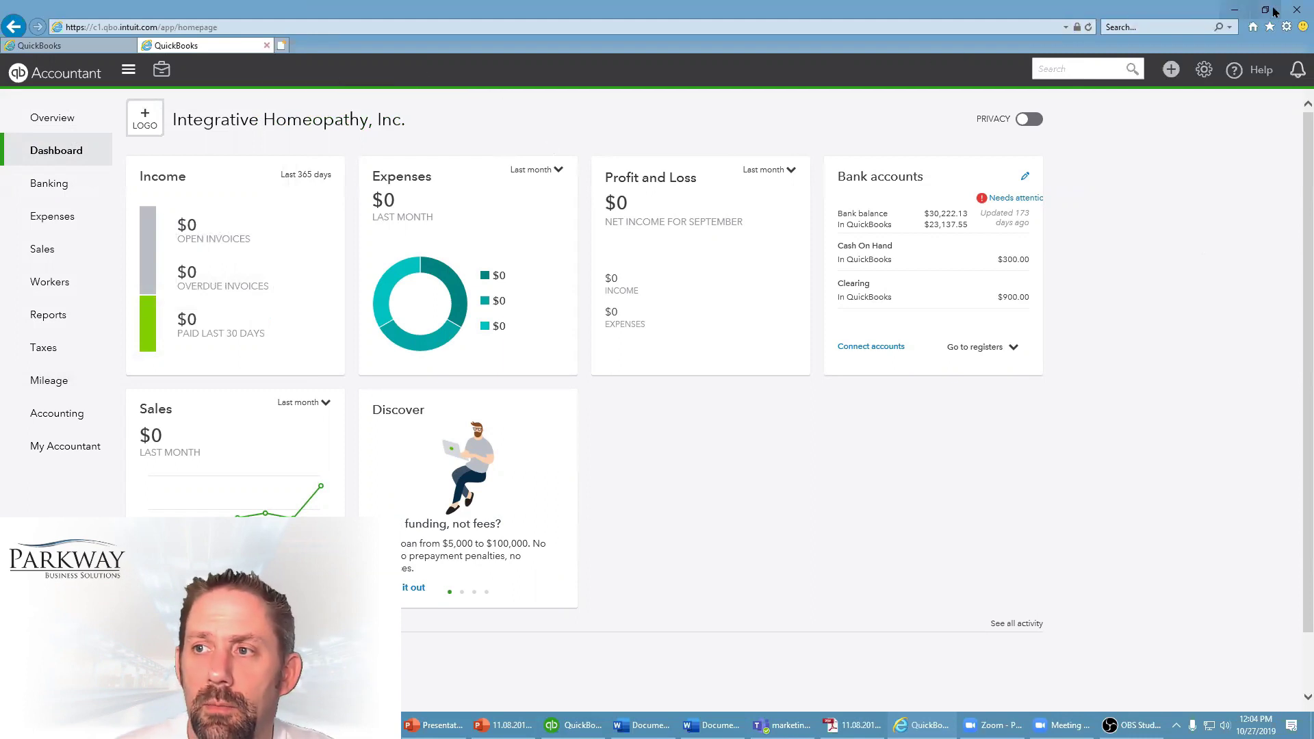
# Close Internet Explorer together with all its open tabs
pyautogui.click(1296, 11)
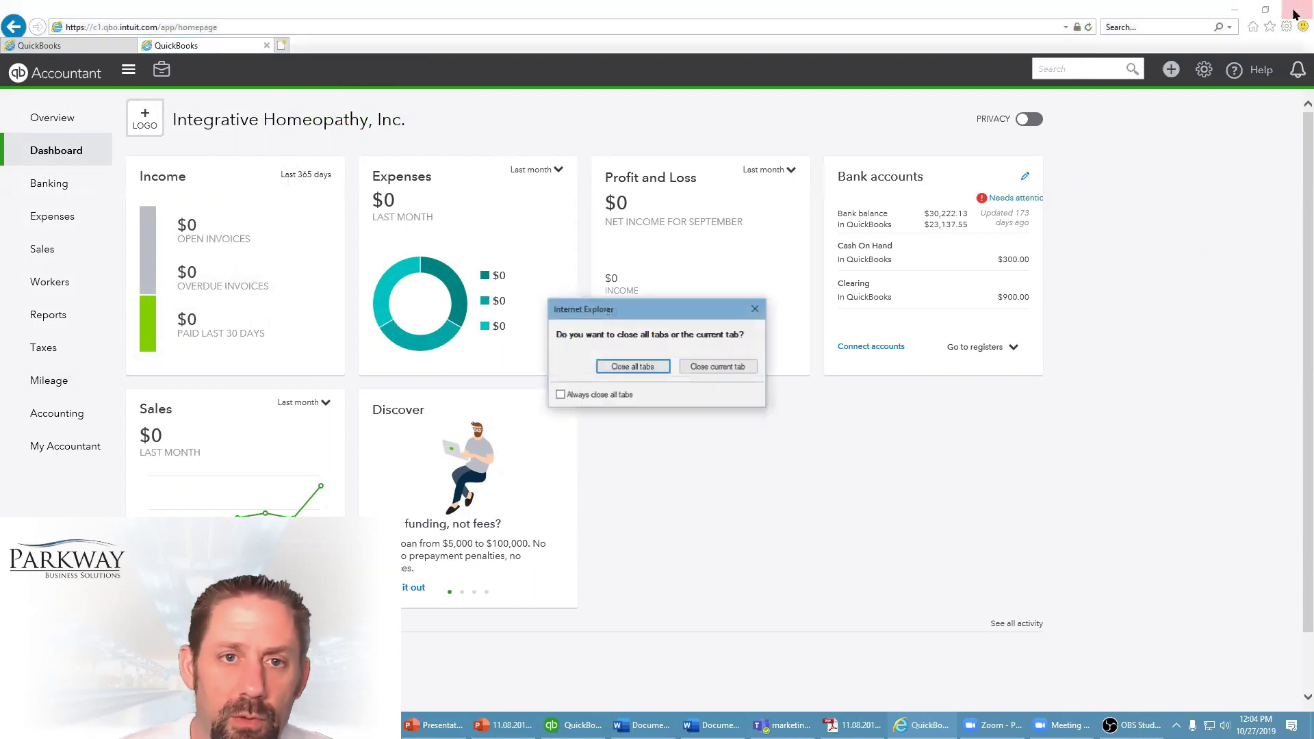
pyautogui.click(647, 366)
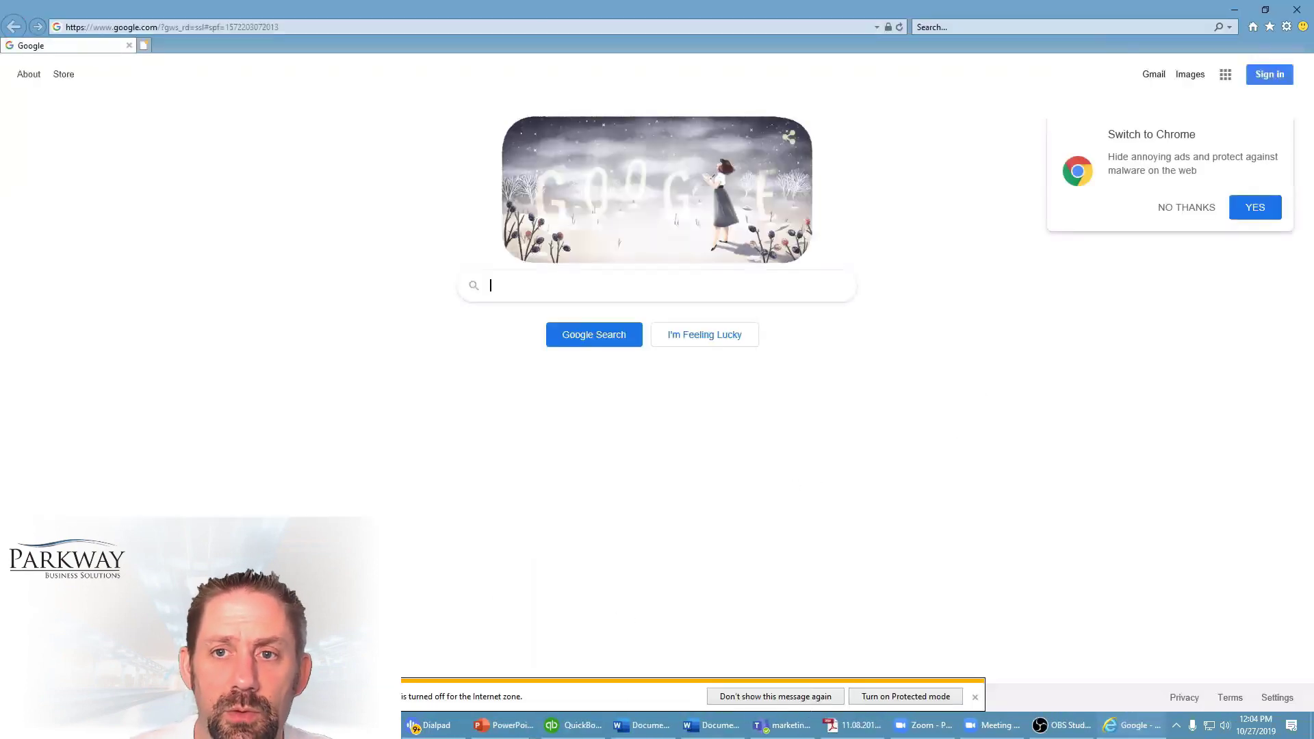
# Go to qbo.intuit.com in Internet Explorer to reach the QuickBooks Online sign-in page
pyautogui.click(319, 25)
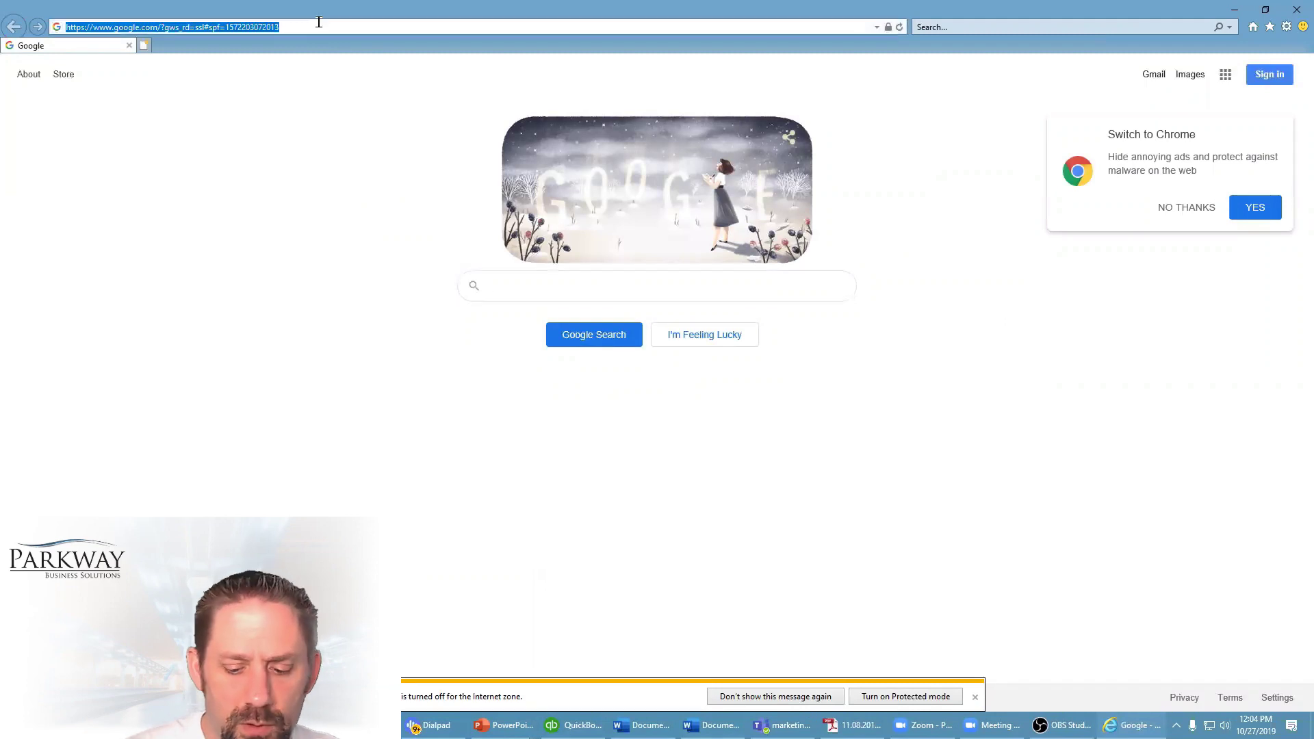
pyautogui.write('qbo.intuit')
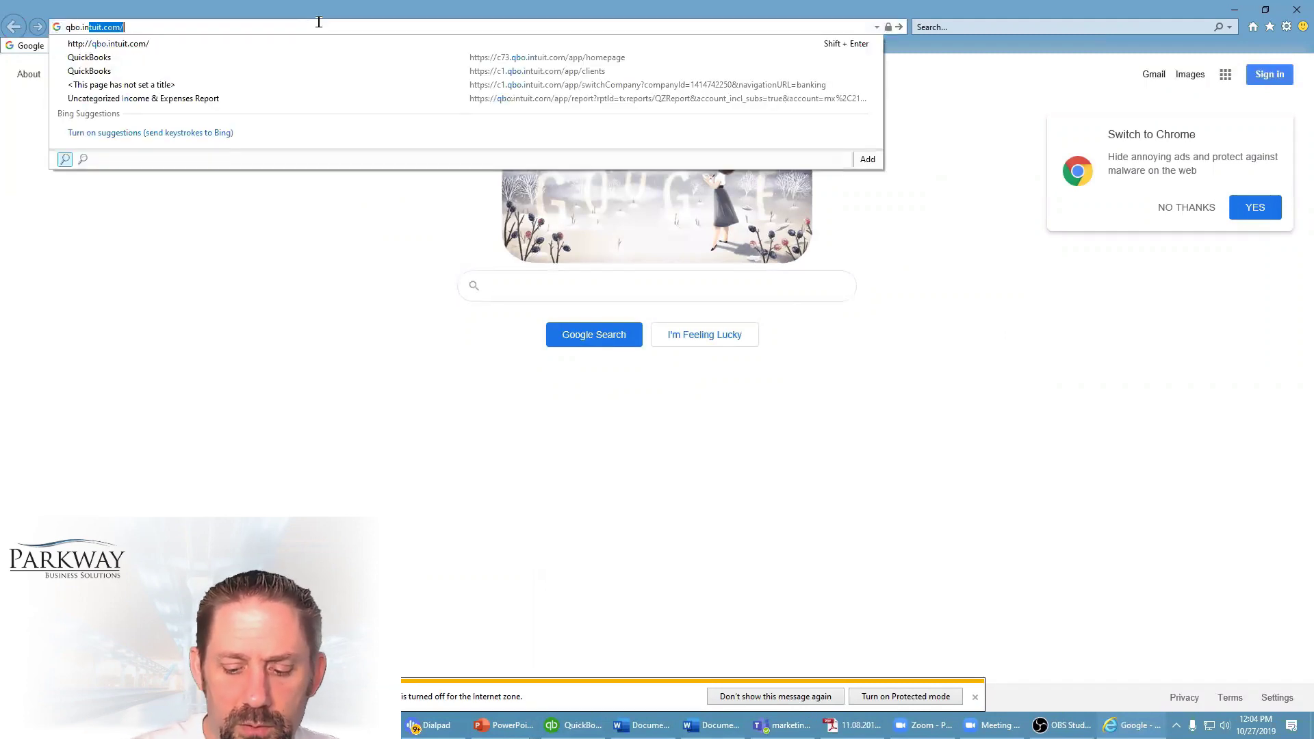
pyautogui.write('.com')
pyautogui.press('Return')
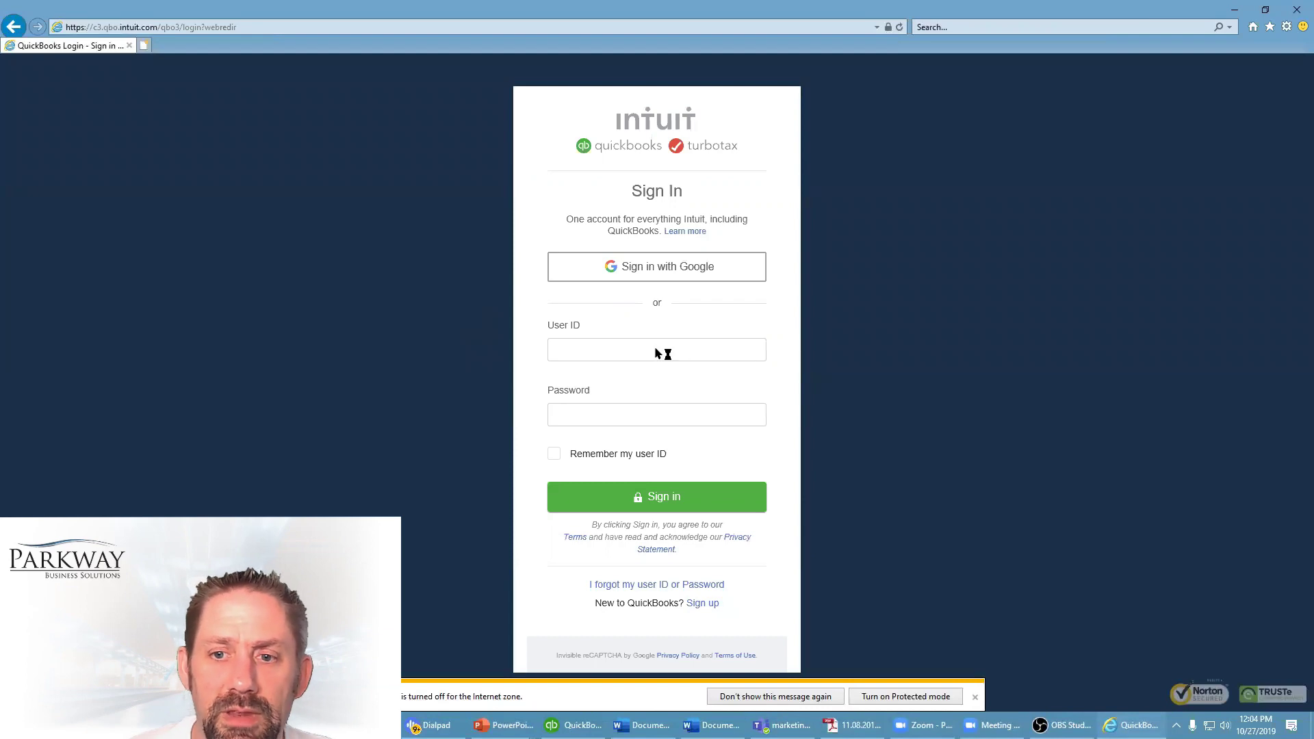
# Sign in to QuickBooks Online with the saved user ID and the account password, and open the Parkway Business Solutions company
pyautogui.click(654, 352)
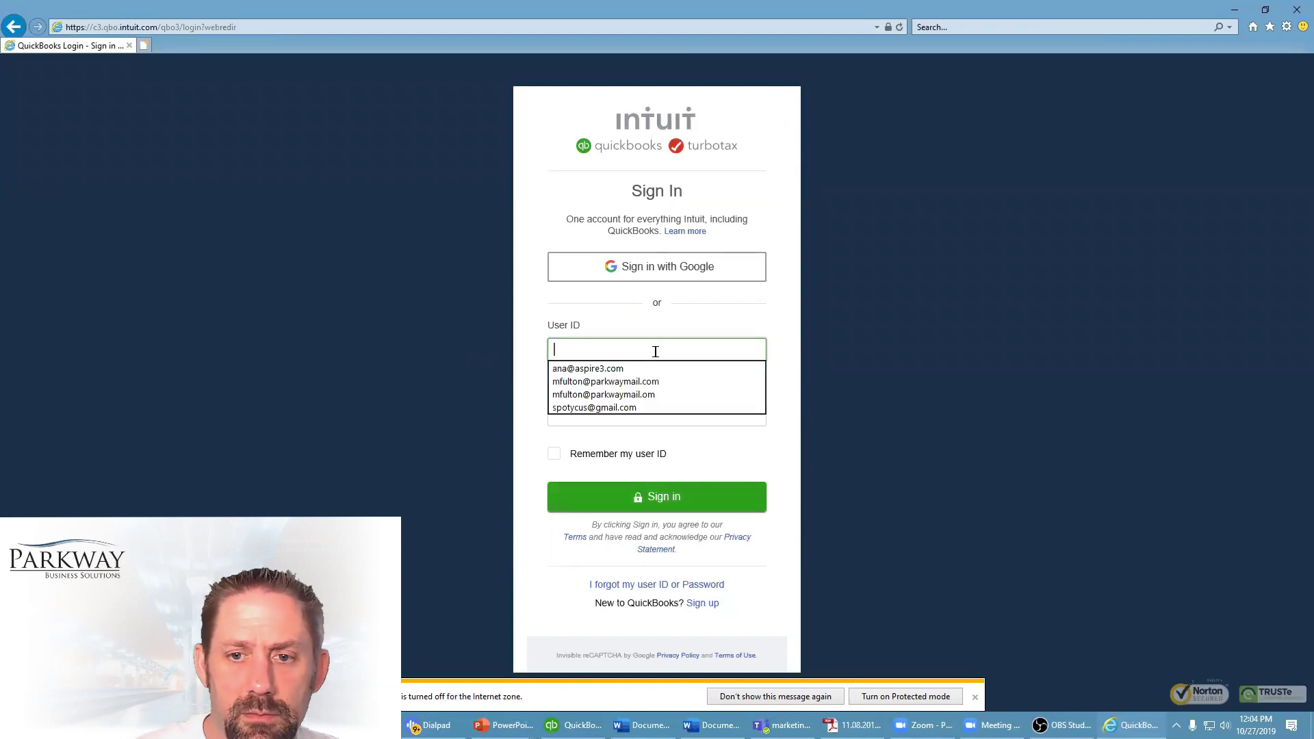
pyautogui.write('m')
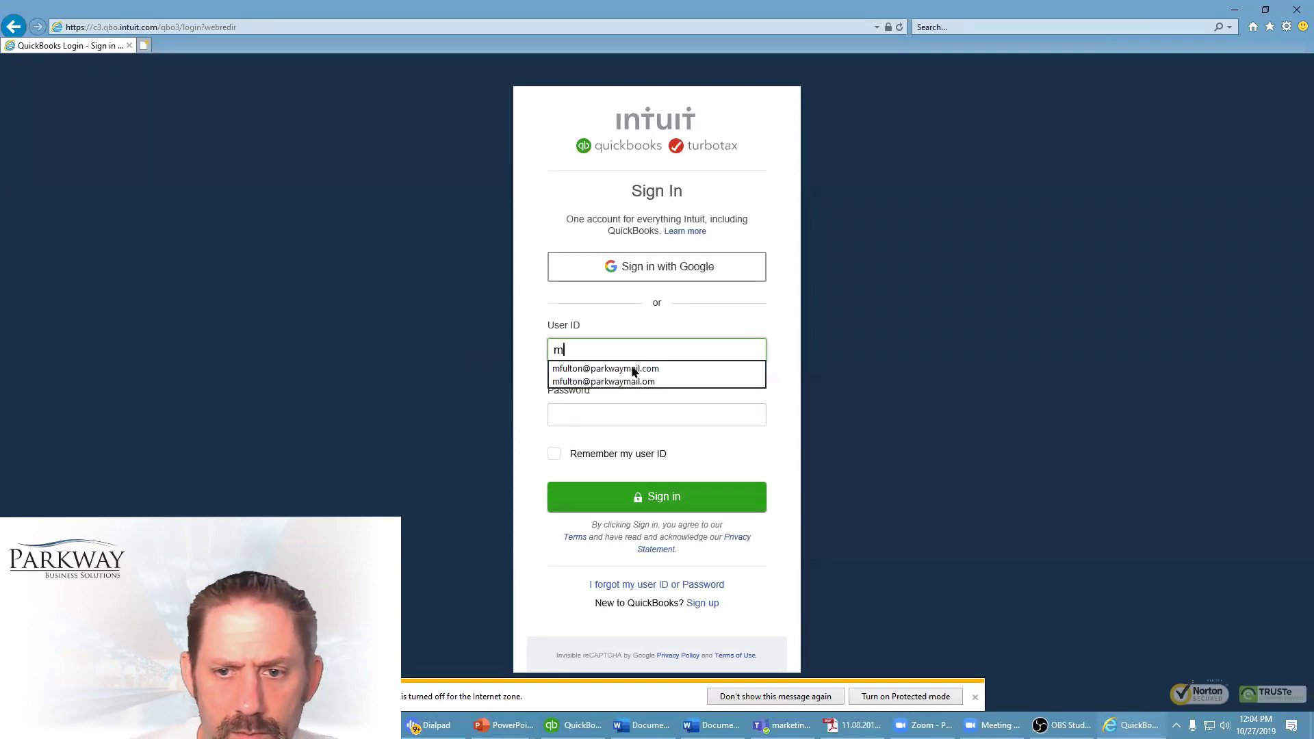
pyautogui.press('Escape')
pyautogui.click(618, 409)
pyautogui.click(617, 411)
pyautogui.write('••')
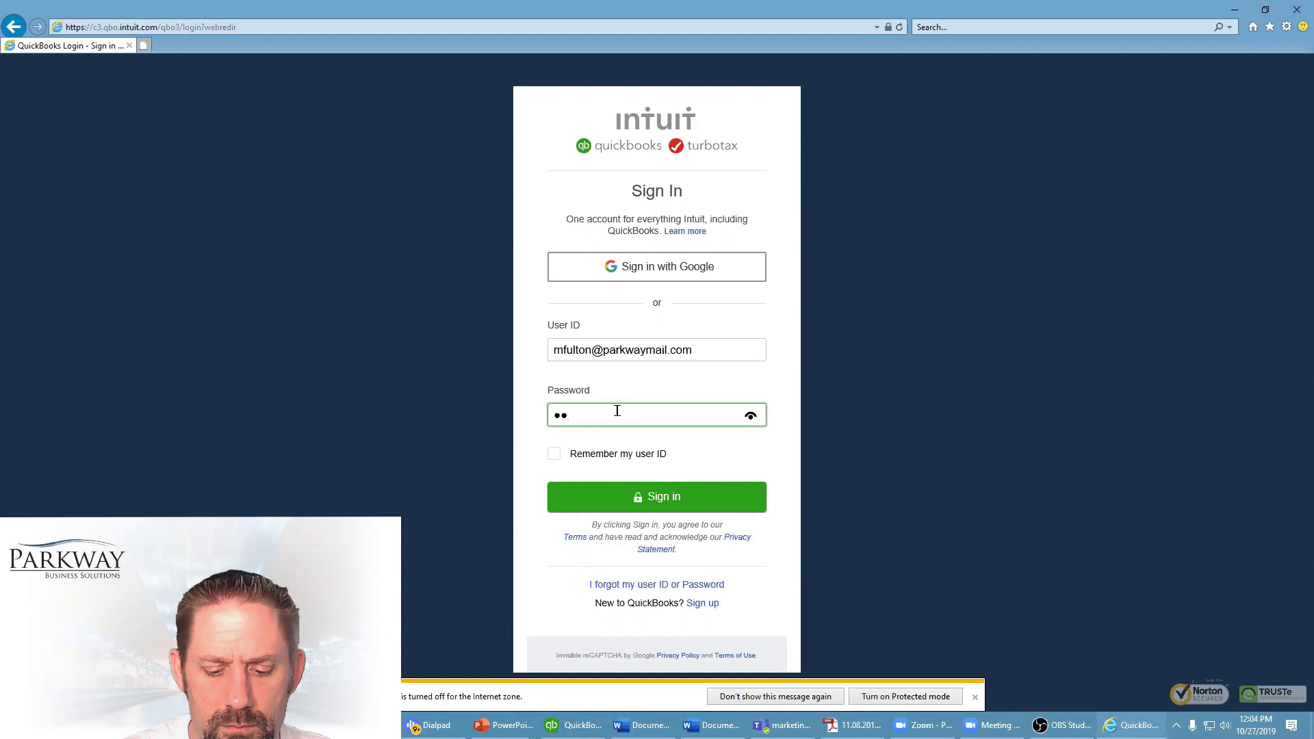
pyautogui.write('••••••')
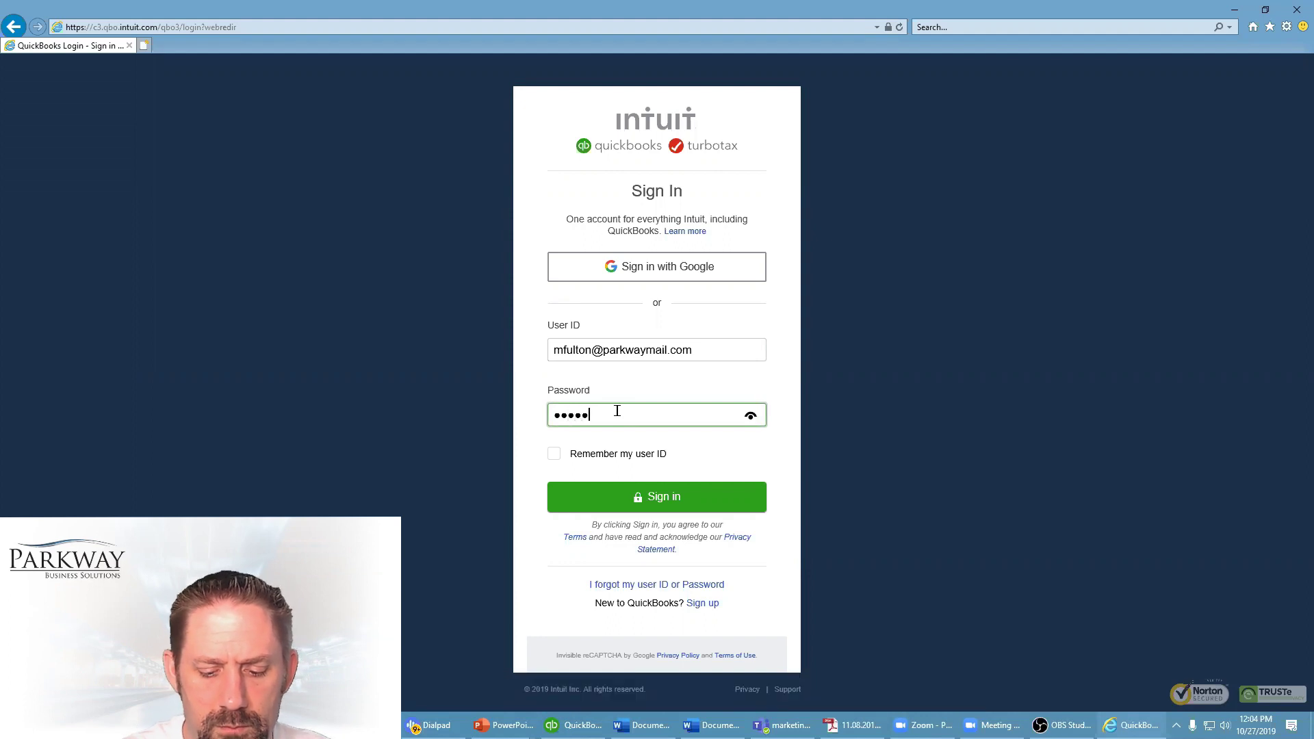
pyautogui.write('•')
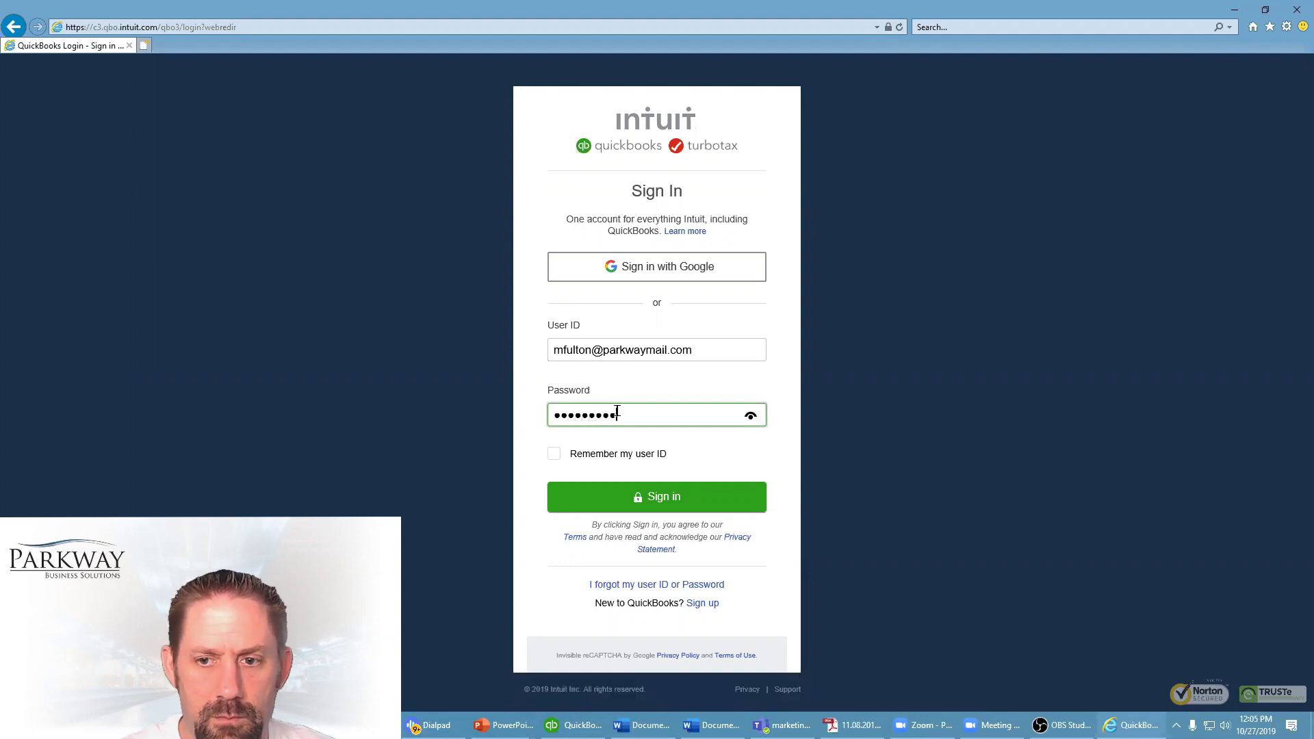
pyautogui.click(667, 495)
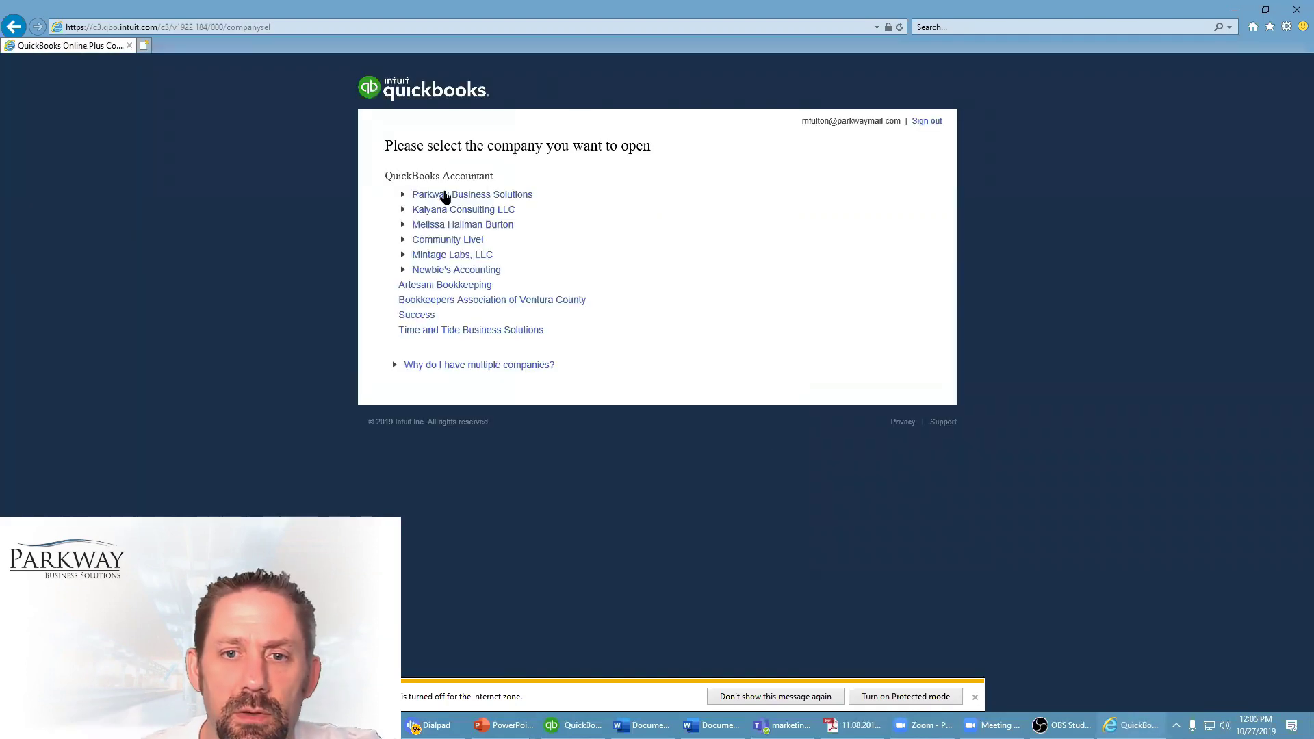
pyautogui.click(445, 196)
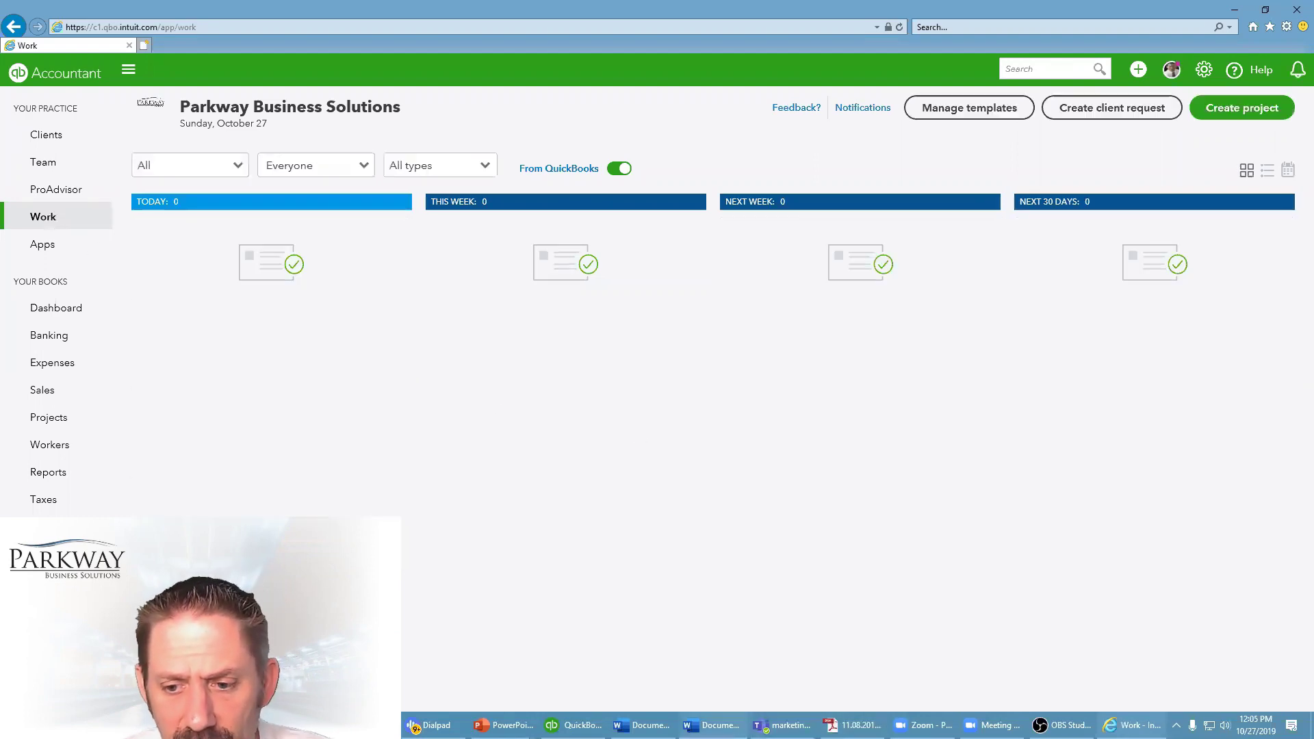
# Switch to the Word document of QuickBooks links and copy the full web address under REVIEW TRANSACTIONS
pyautogui.click(641, 725)
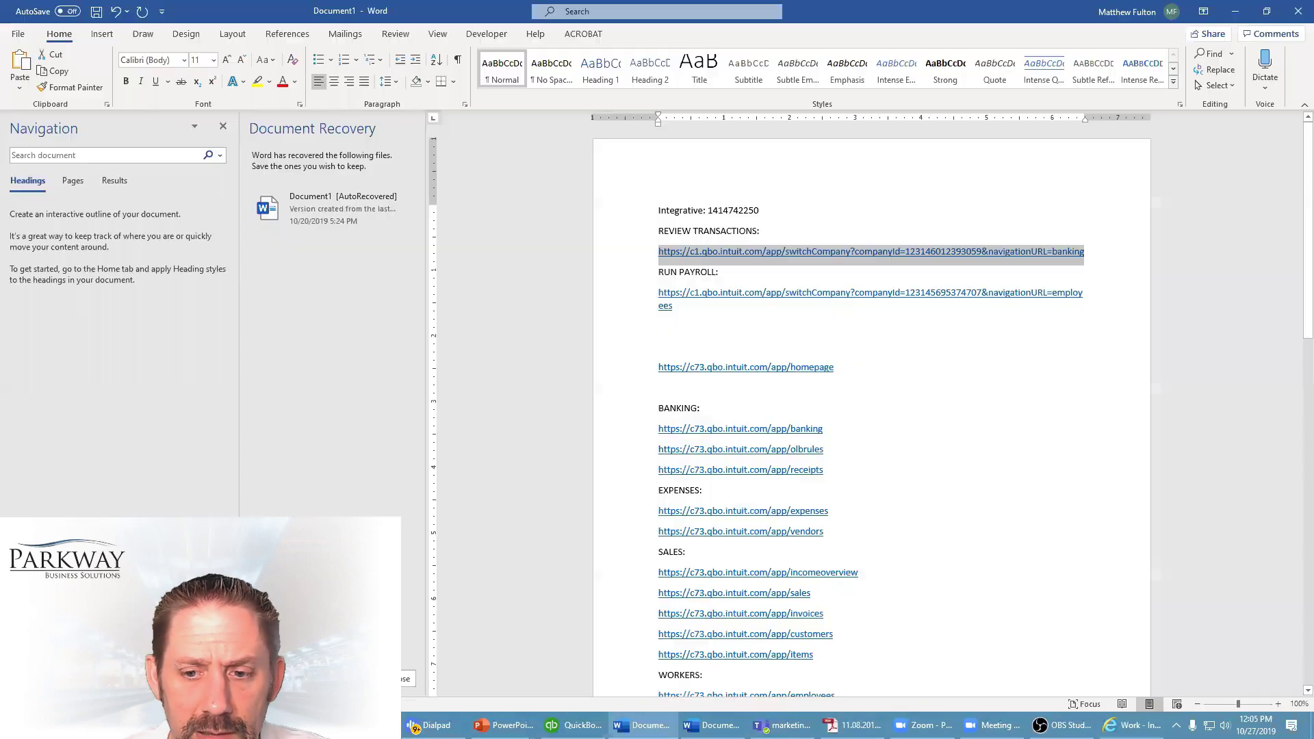
pyautogui.click(778, 230)
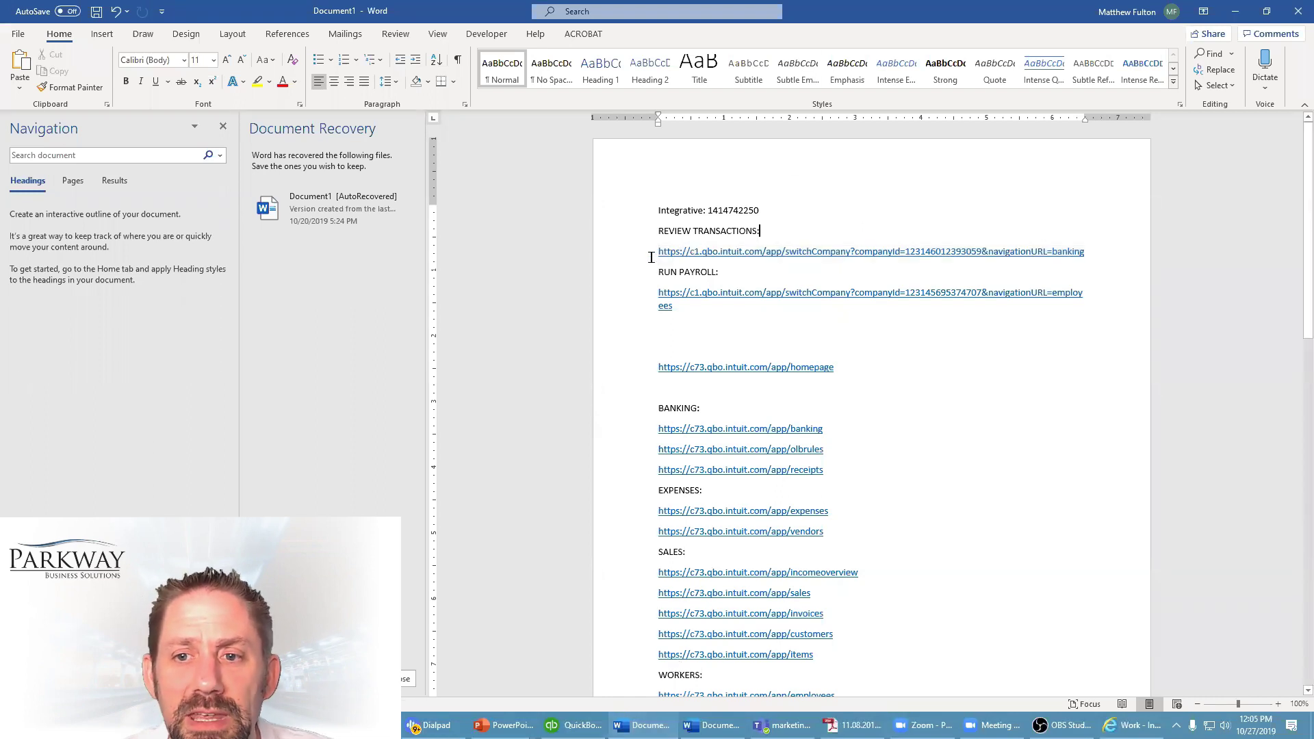
pyautogui.moveTo(656, 254); pyautogui.dragTo(1082, 254)
pyautogui.hotkey('ctrl', 'c')
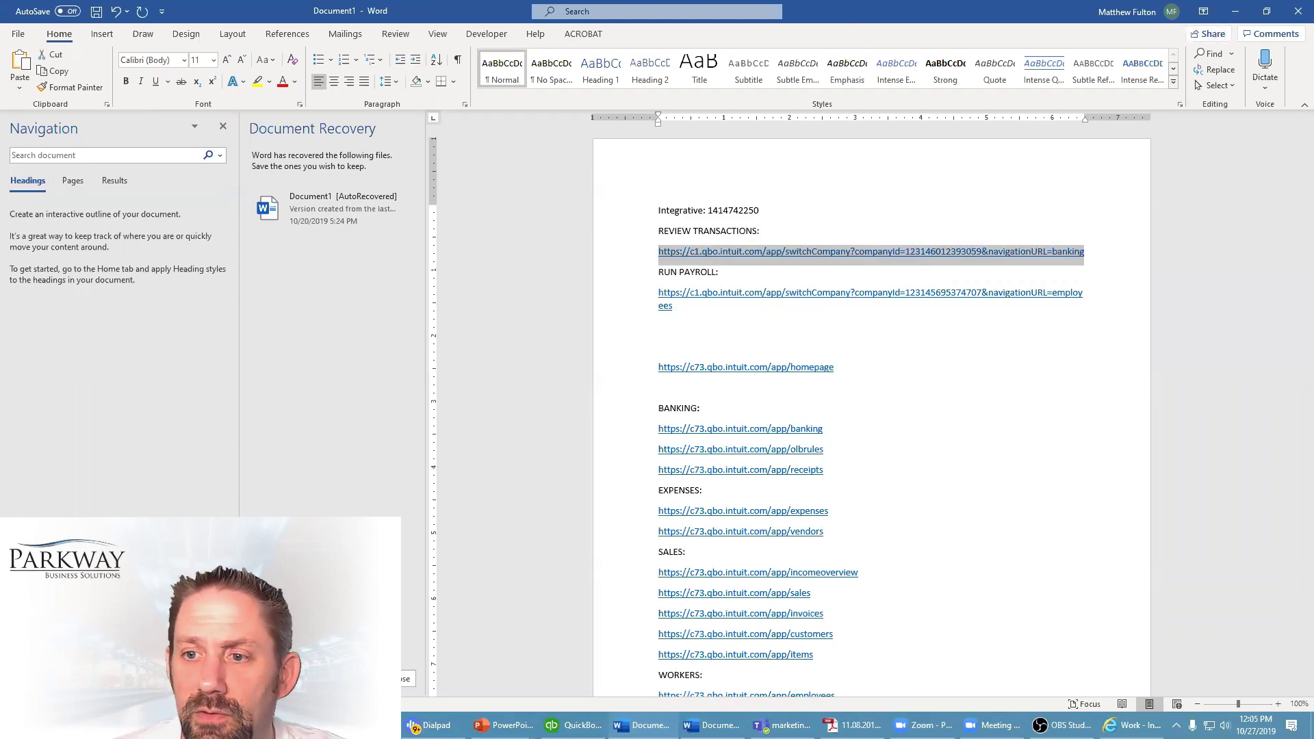
# Load the copied link in a new Internet Explorer tab, replacing its company ID with the one noted for Integrative
pyautogui.hotkey('alt', 'Tab')
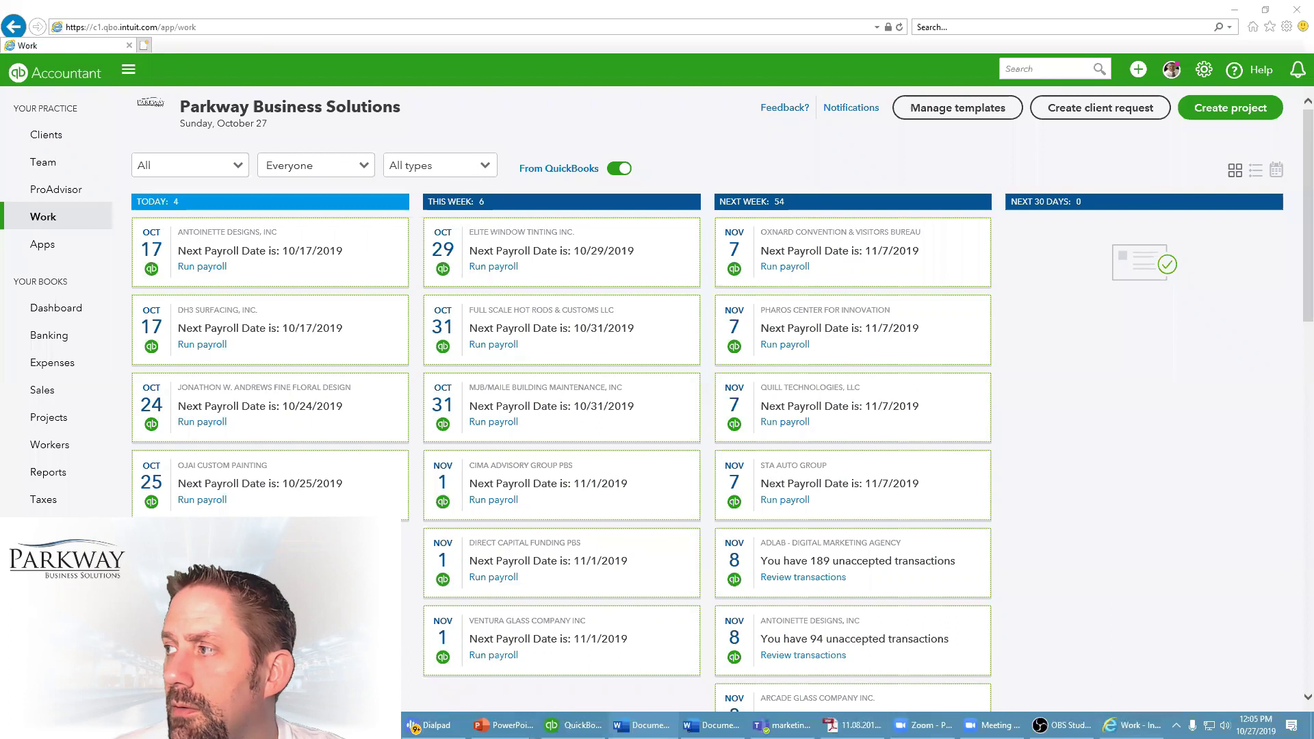
pyautogui.click(144, 45)
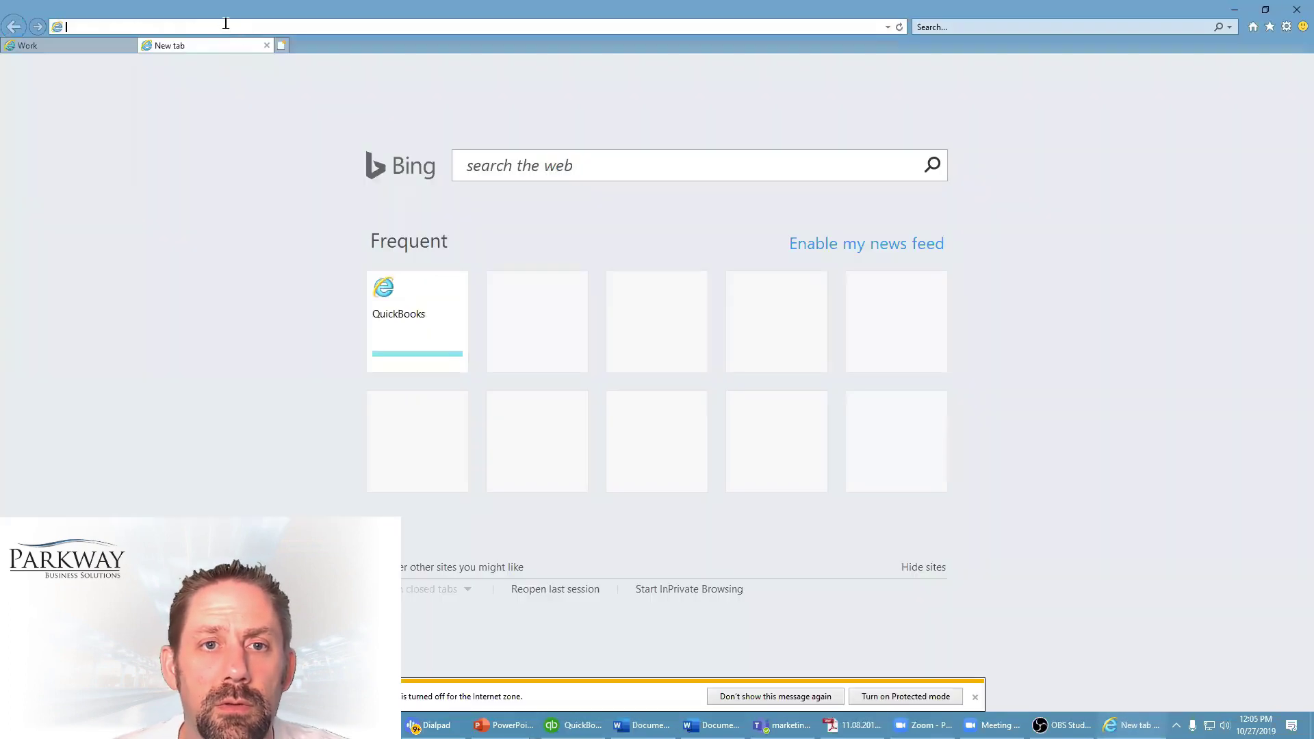
pyautogui.hotkey('ctrl', 'v')
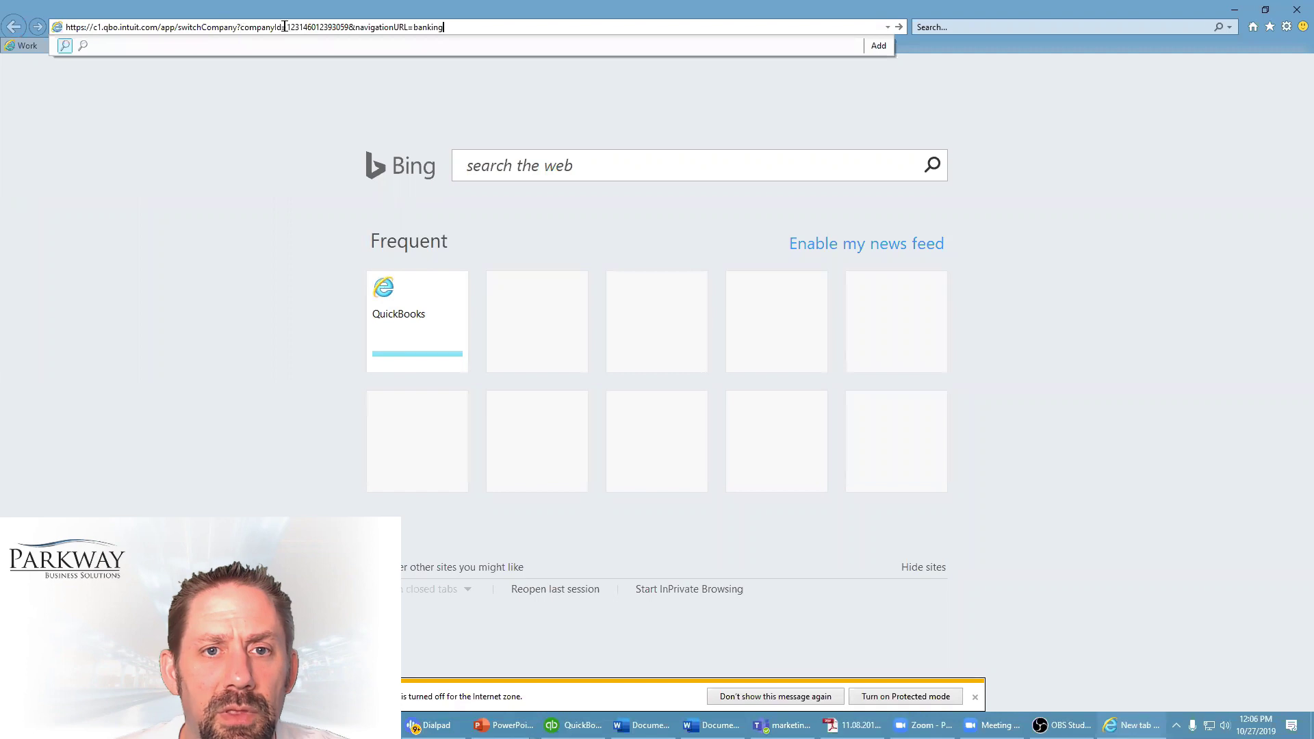
pyautogui.moveTo(286, 26); pyautogui.dragTo(346, 27)
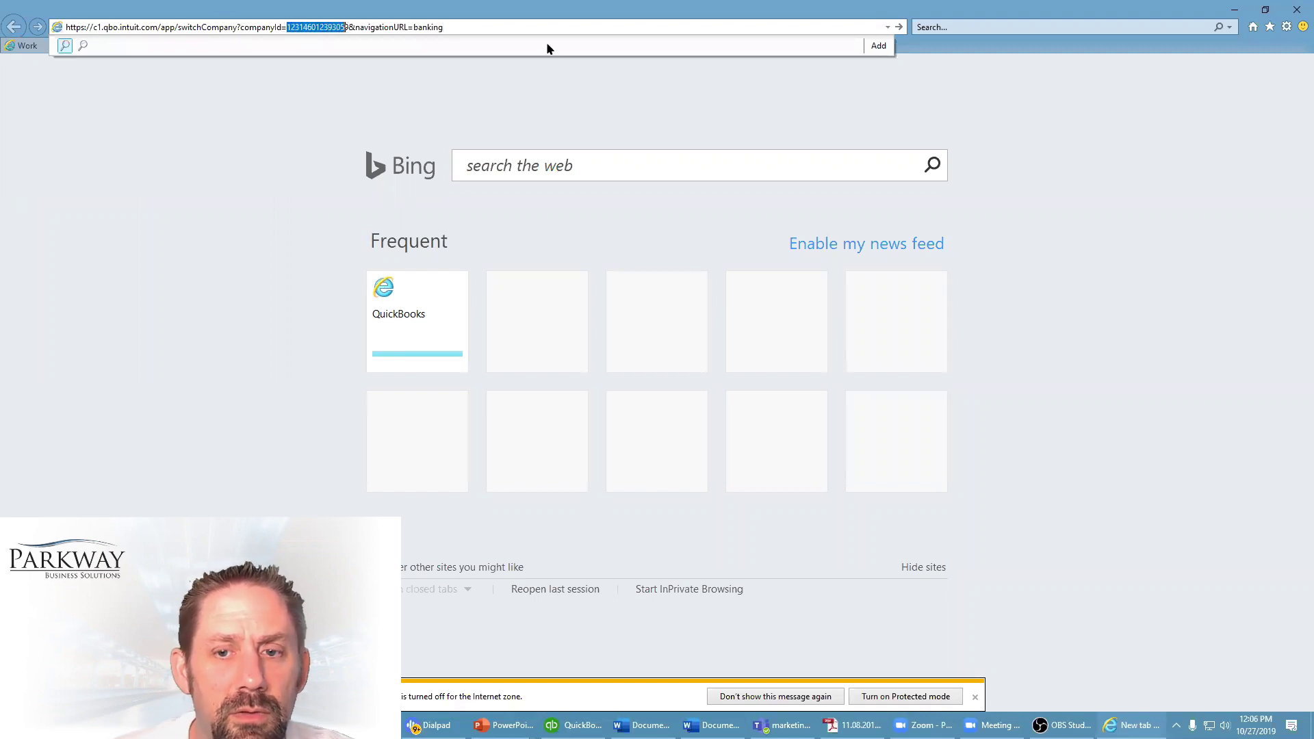
pyautogui.hotkey('shift', 'Right')
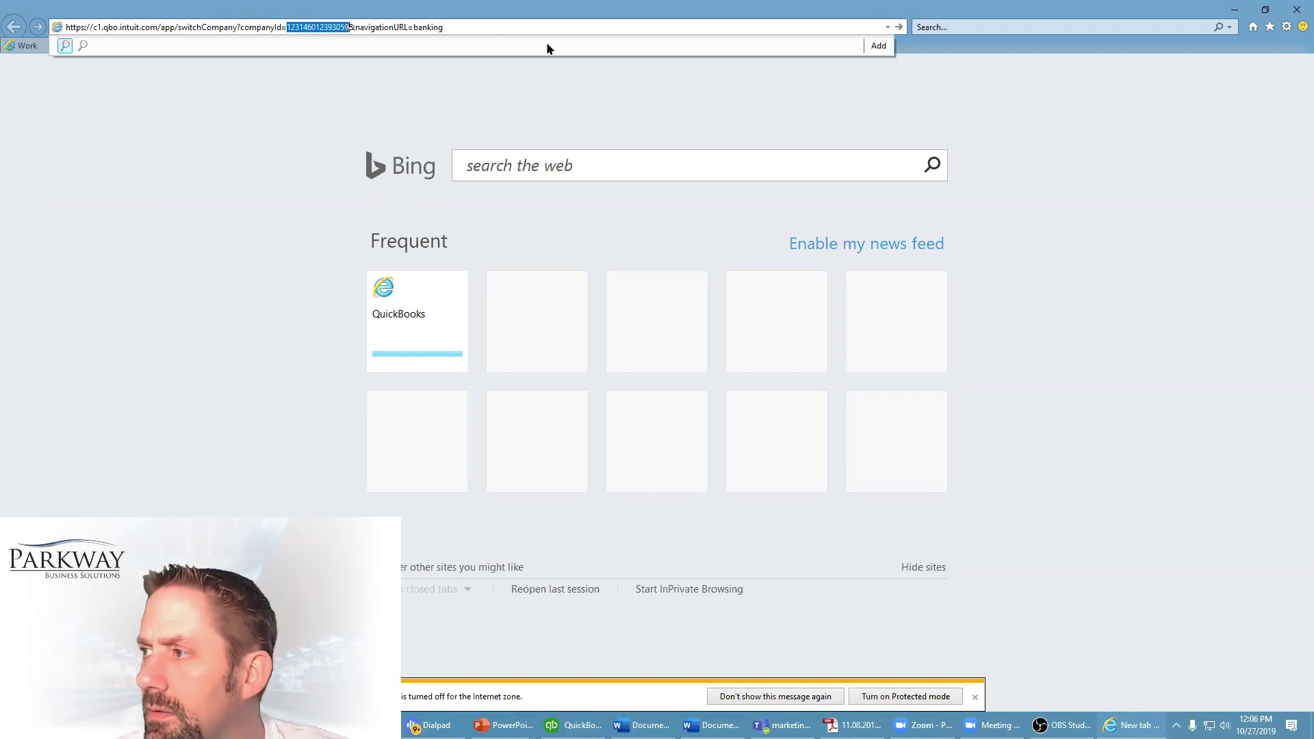
pyautogui.write('14147')
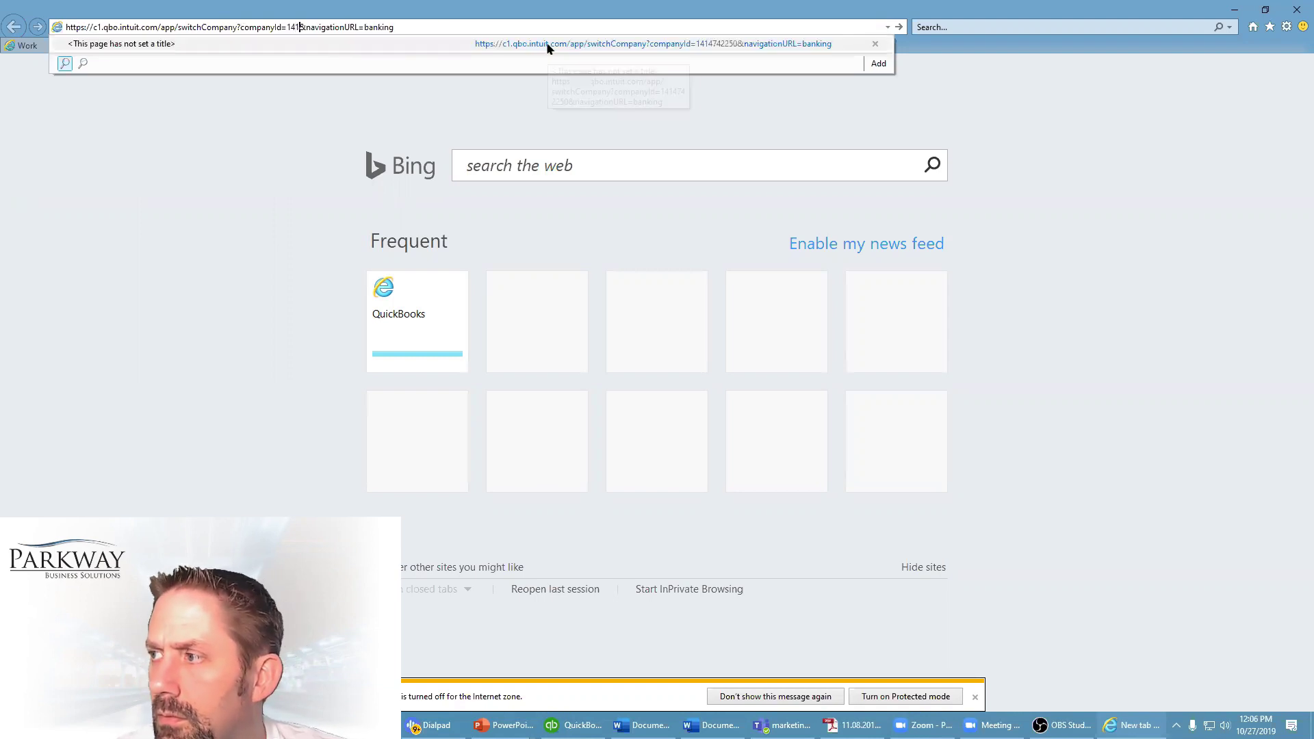
pyautogui.write('42250')
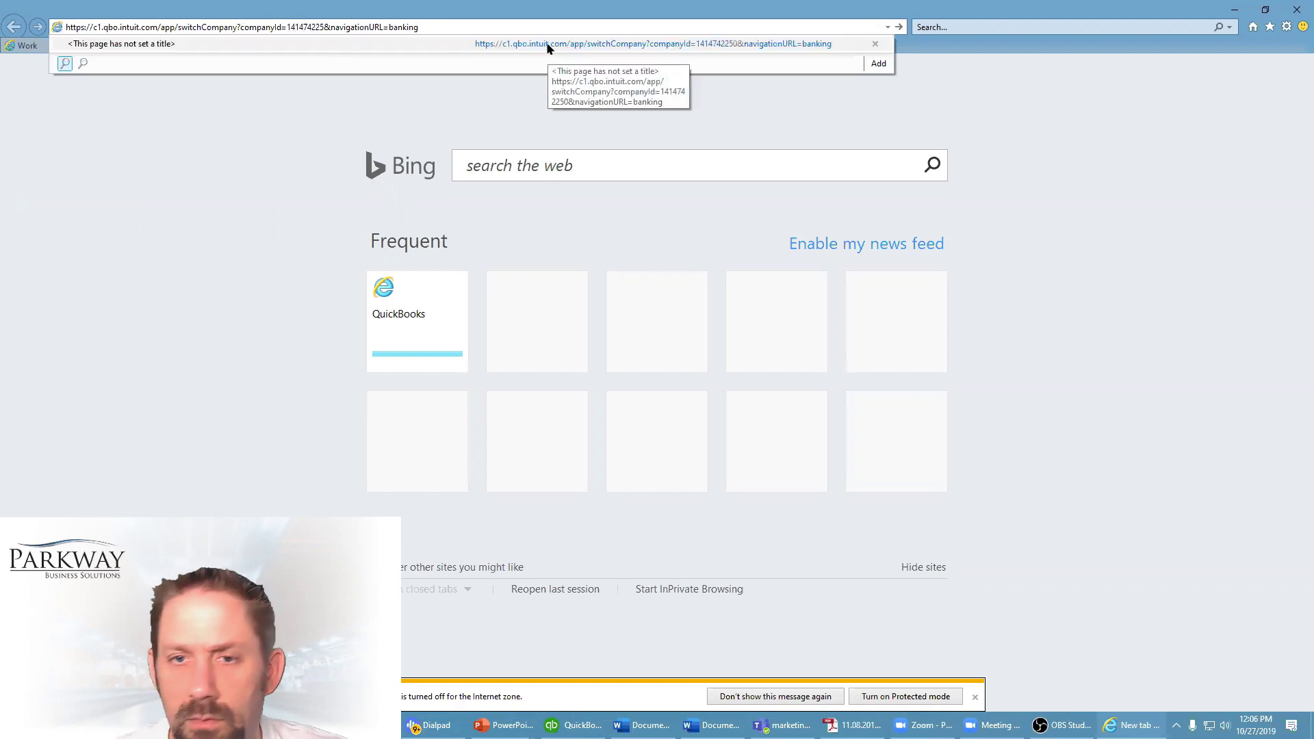
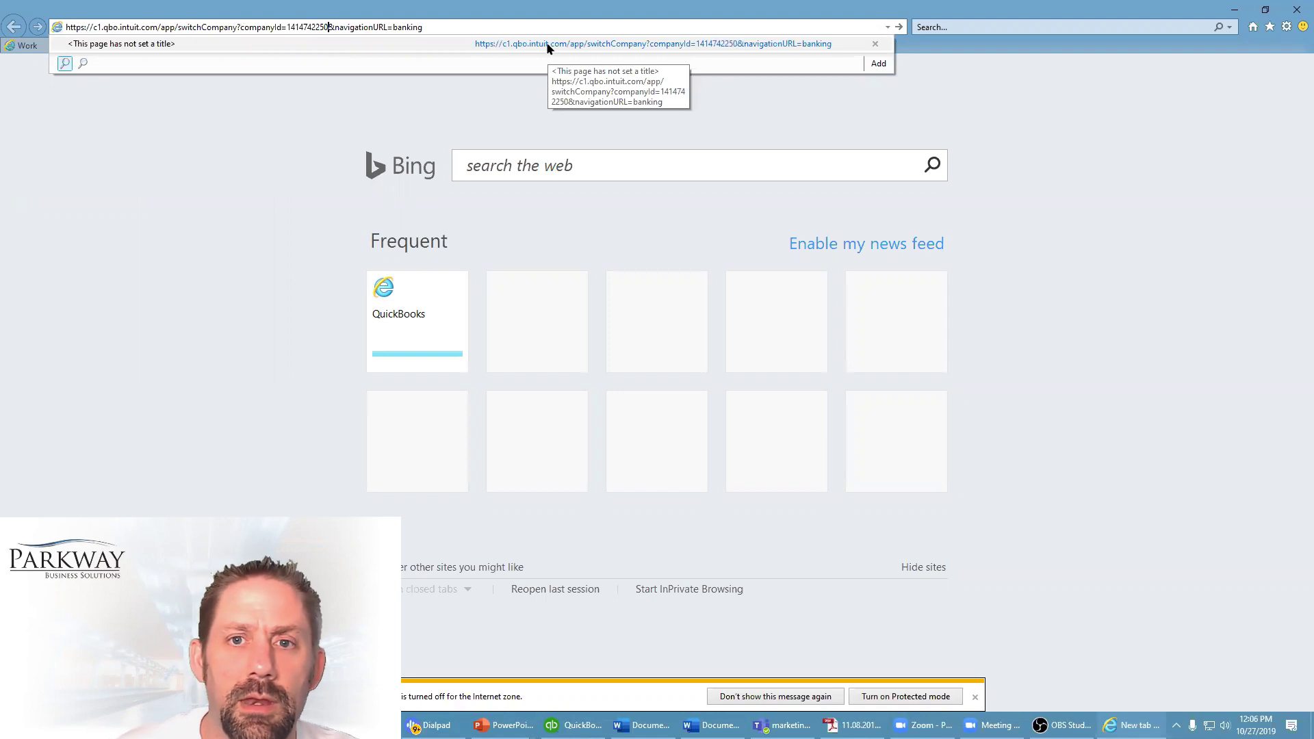
pyautogui.click(472, 22)
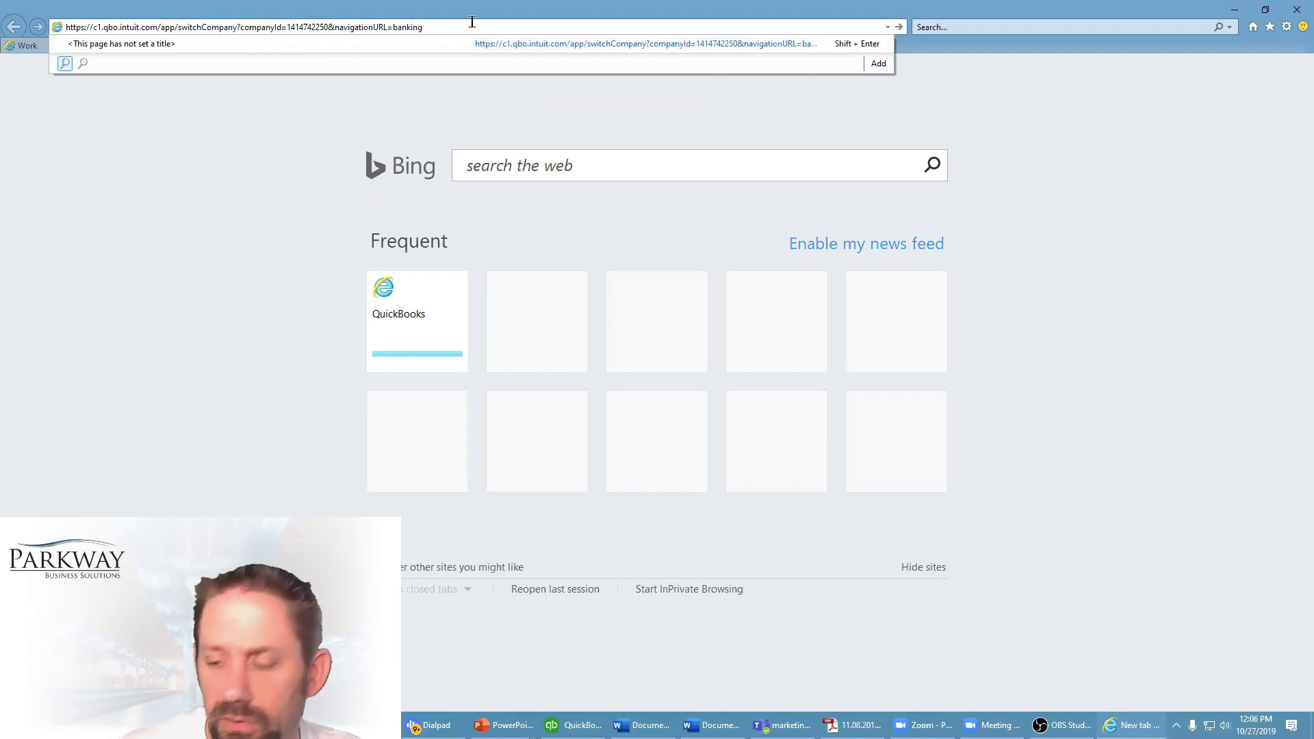
pyautogui.press('Return')
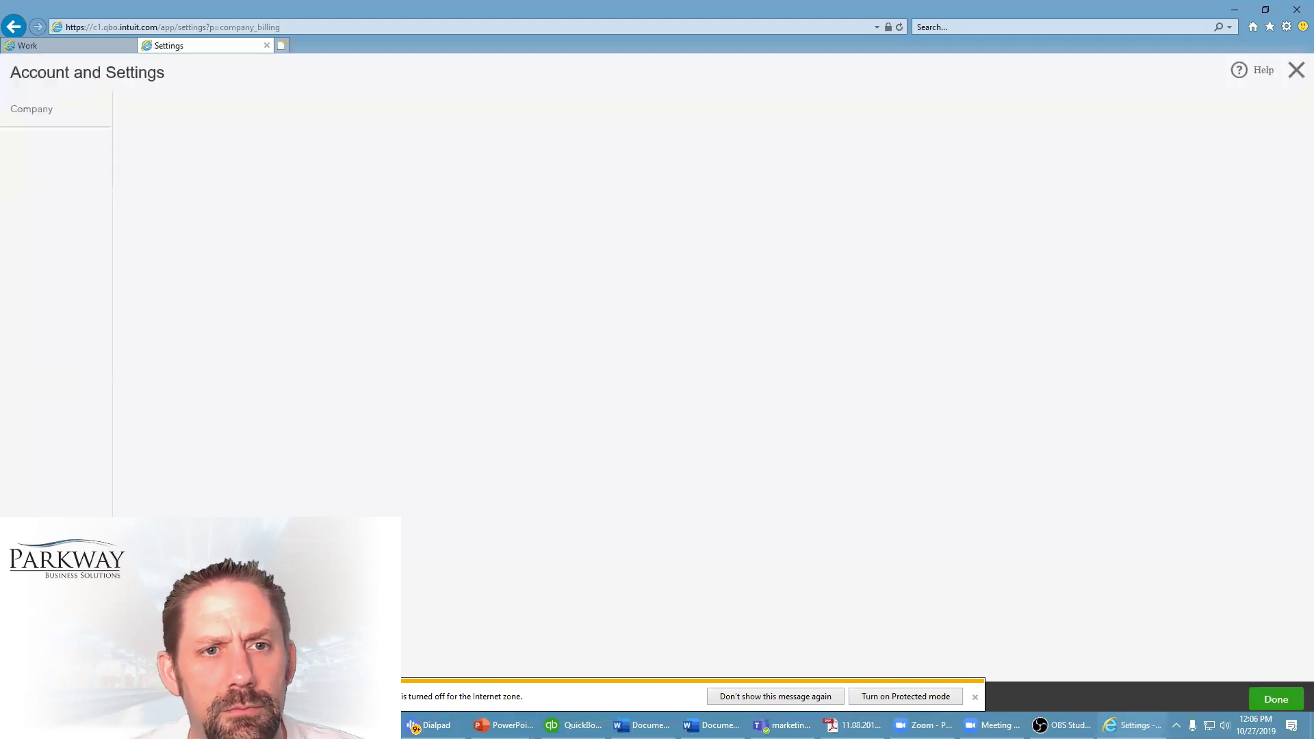
# Leave Account and Settings, start a data export without answering the survey, and choose Download company data for the move to QuickBooks Desktop
pyautogui.click(1295, 70)
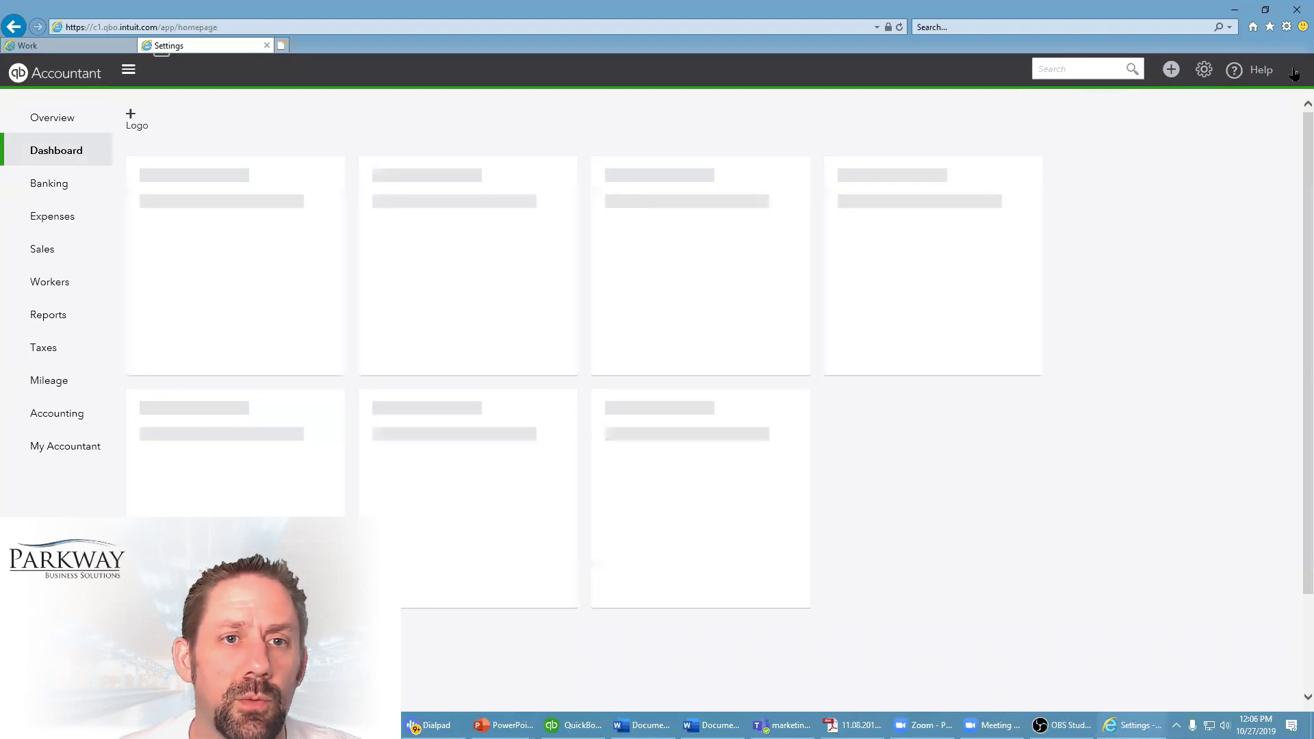
pyautogui.click(1203, 70)
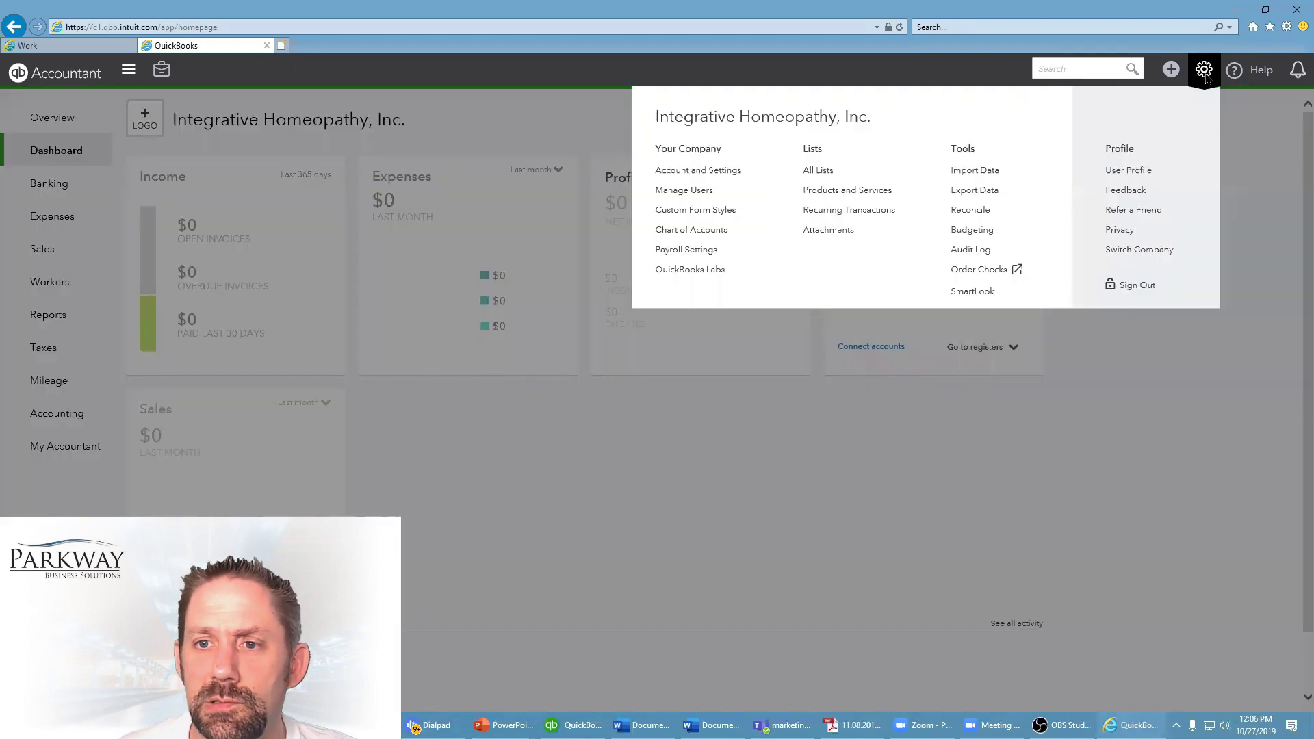
pyautogui.click(983, 190)
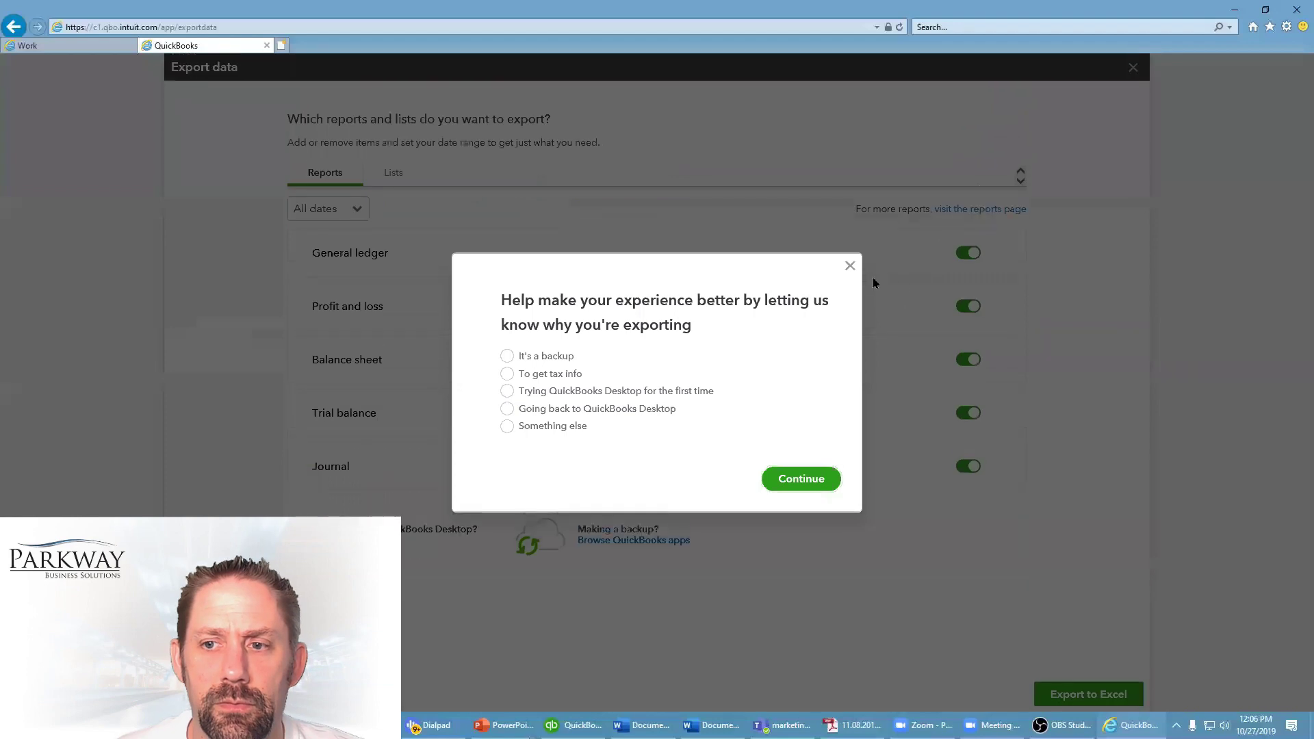
pyautogui.click(849, 267)
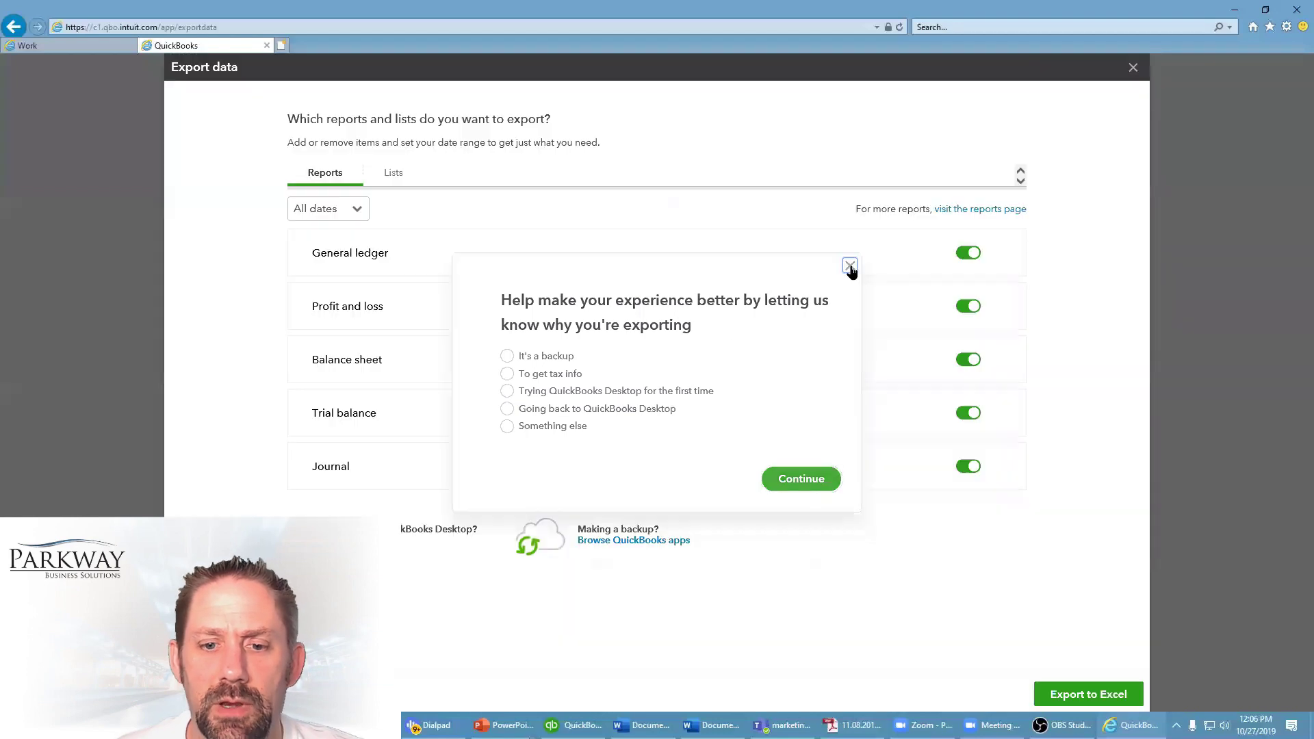
pyautogui.click(425, 529)
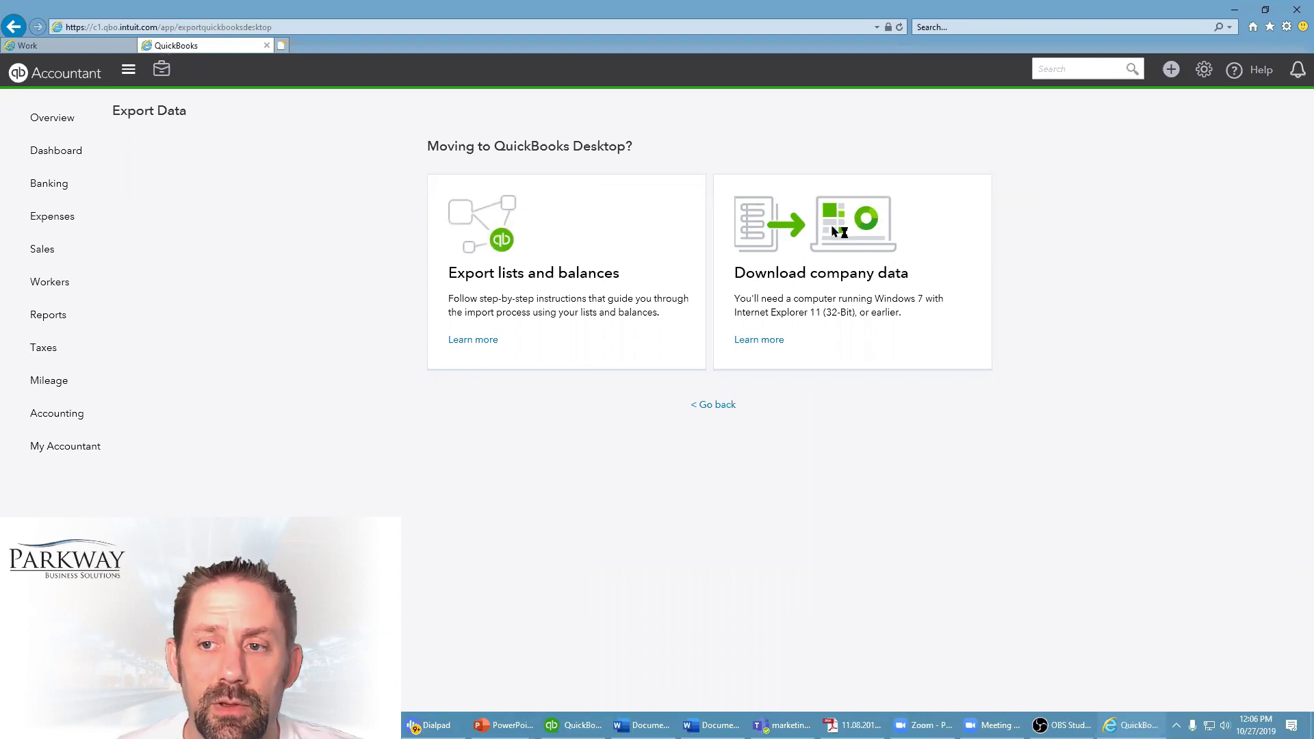
pyautogui.click(835, 240)
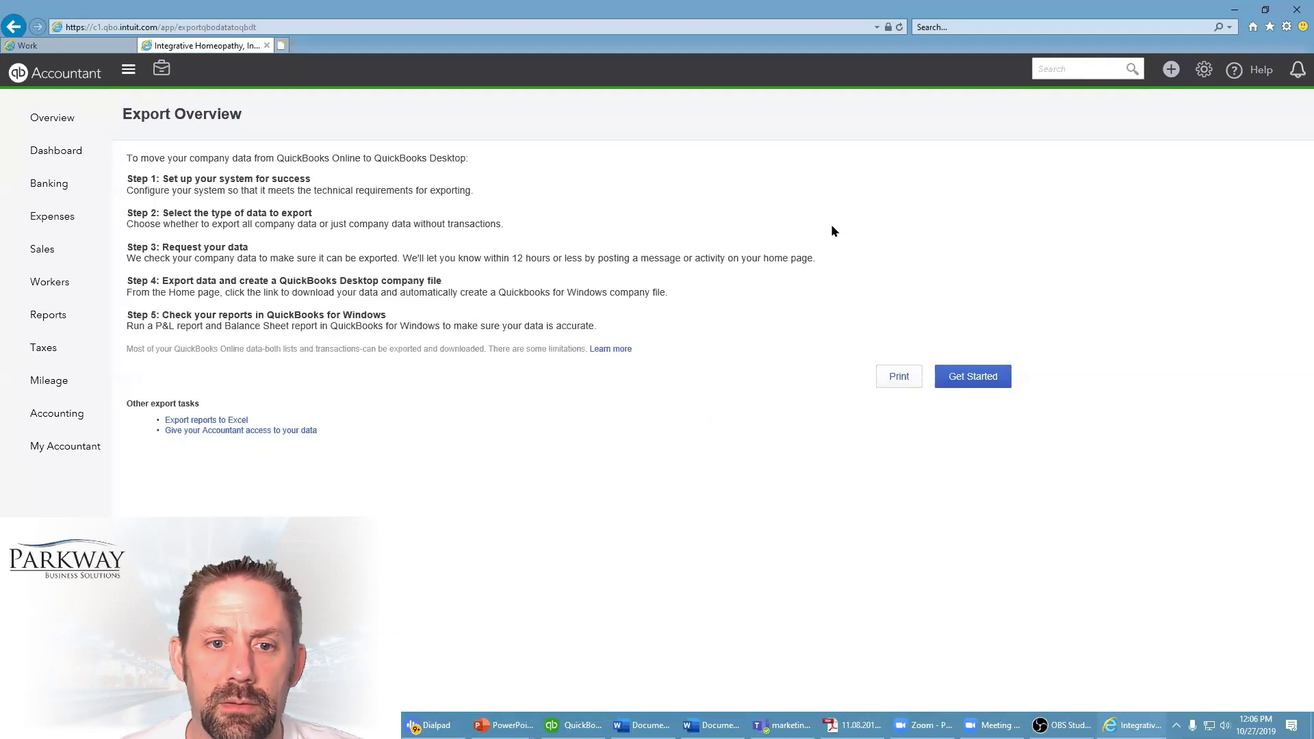
# Go through the export preparation, select All financial data, and continue to download the already created export file
pyautogui.click(980, 379)
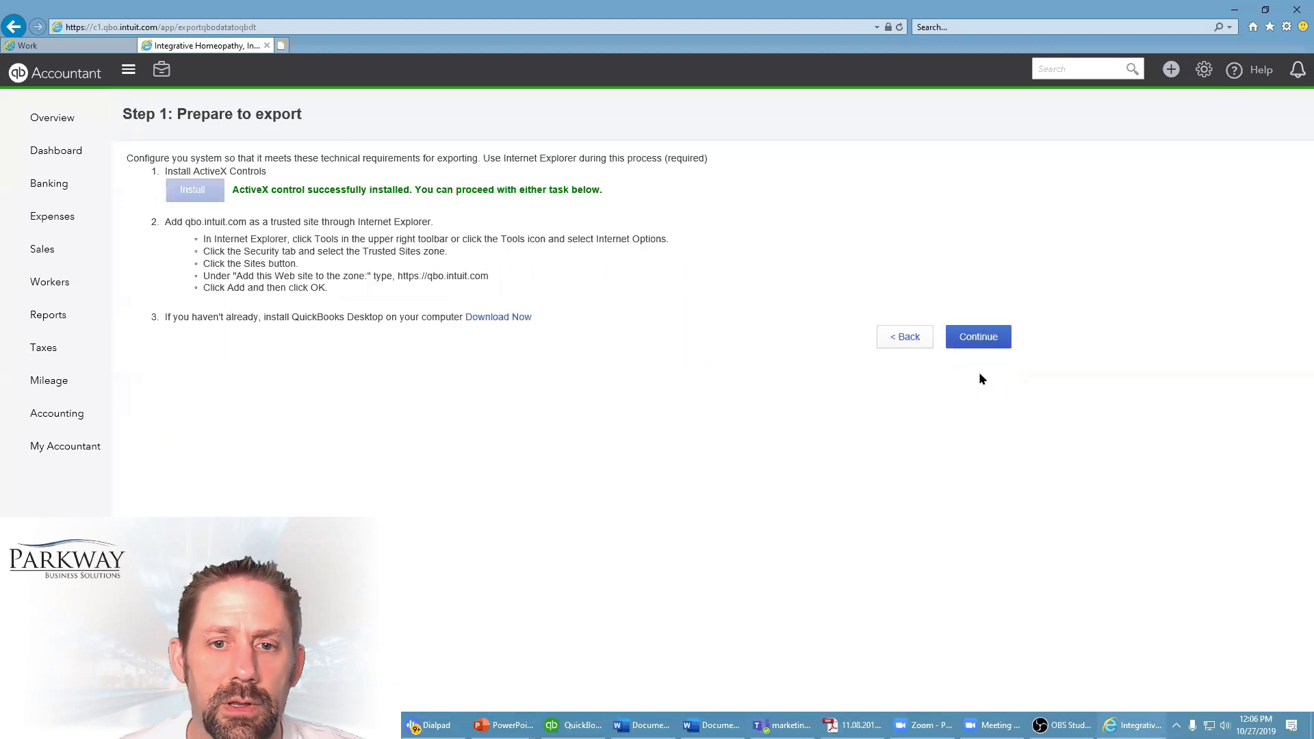
pyautogui.click(984, 337)
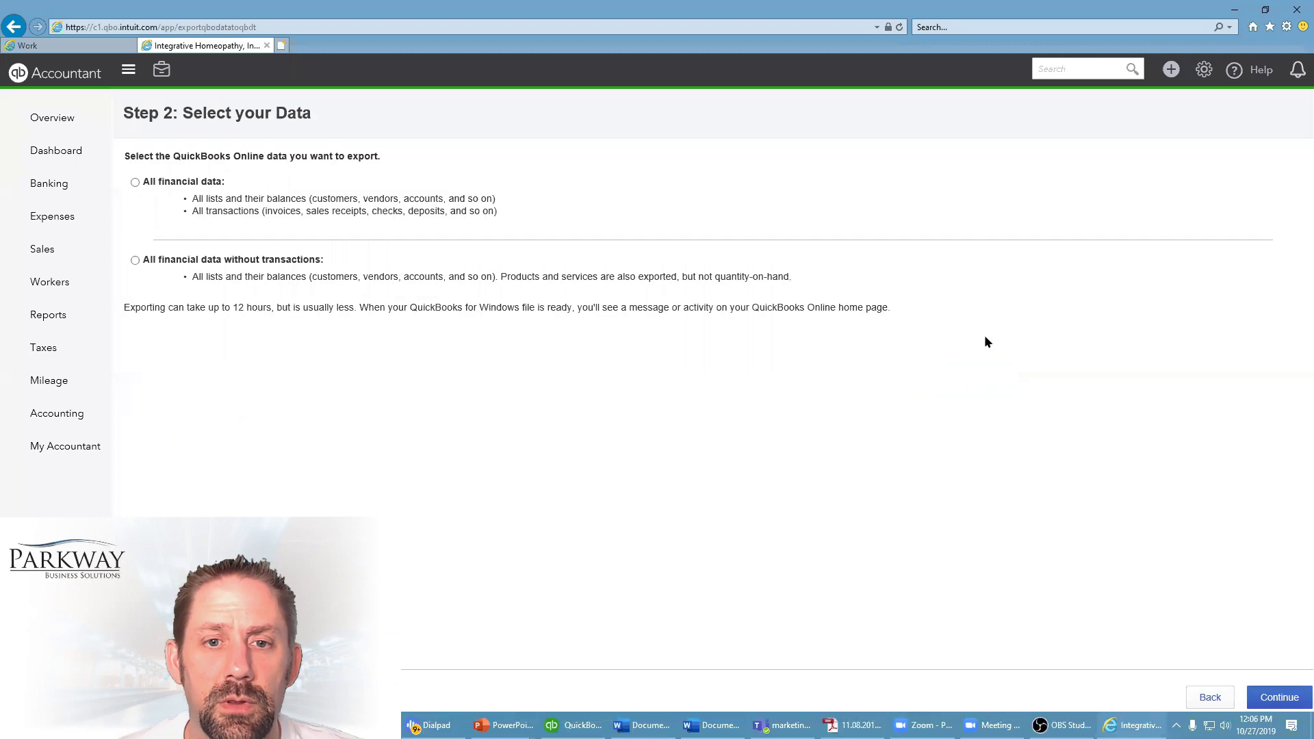
pyautogui.click(133, 182)
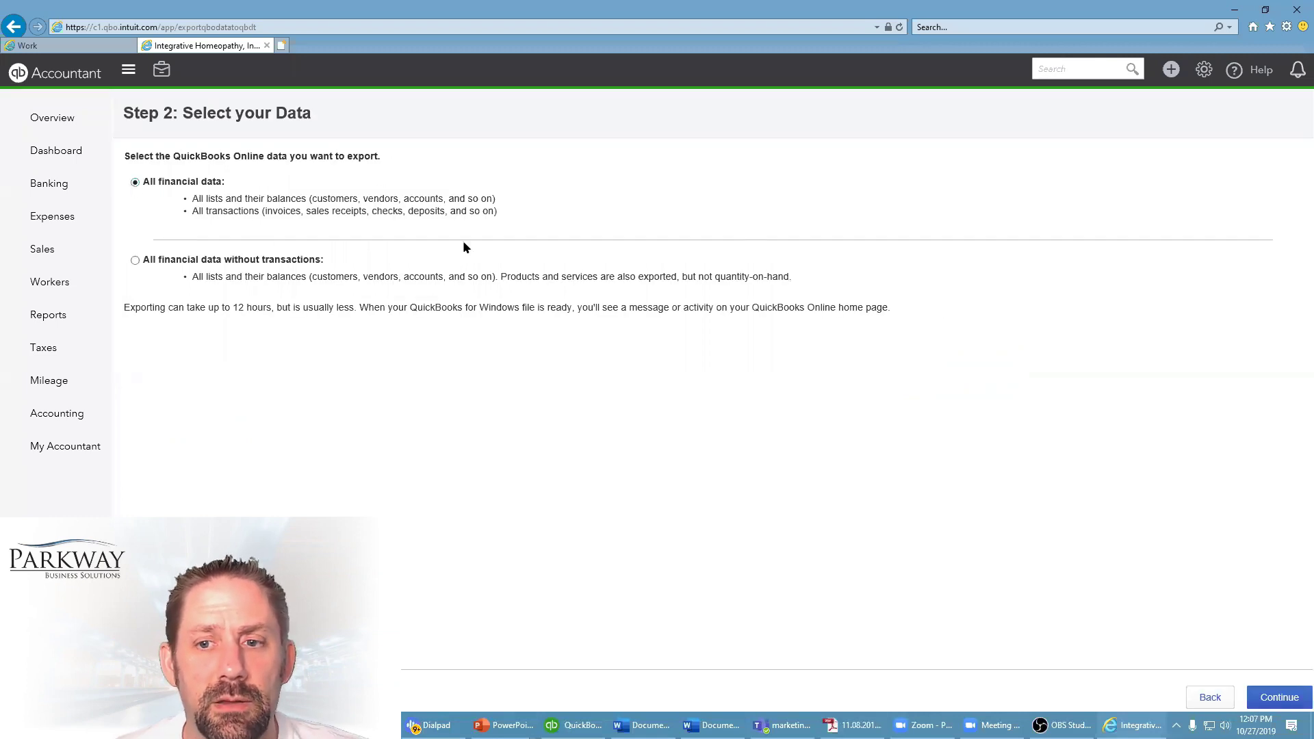
pyautogui.click(1277, 697)
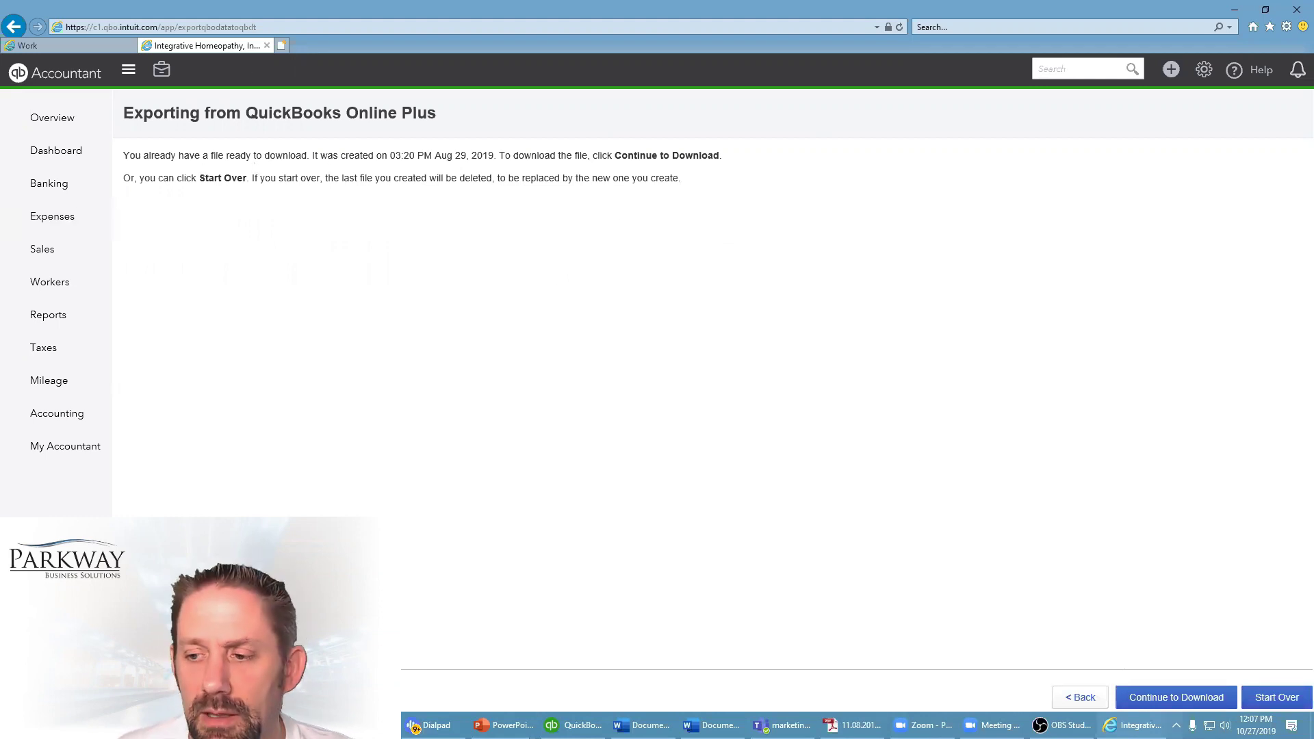
pyautogui.click(1150, 699)
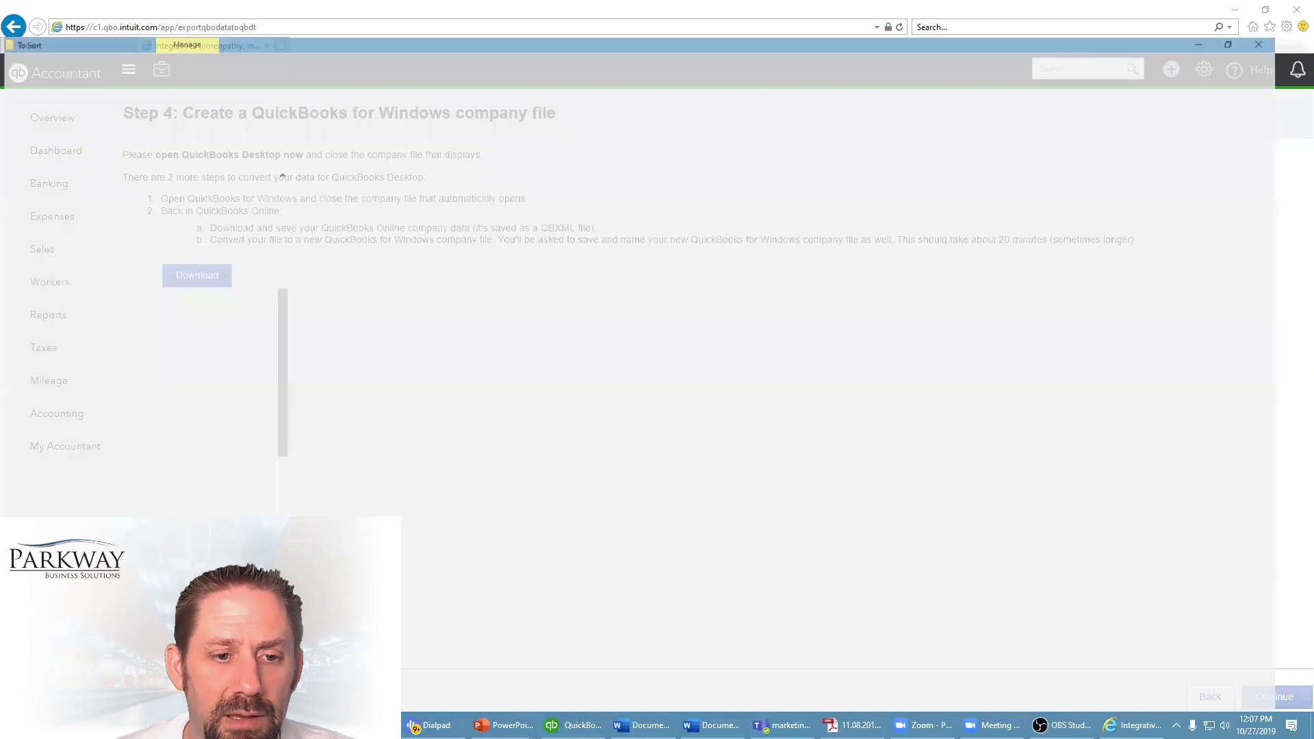
pyautogui.rightClick(55, 243)
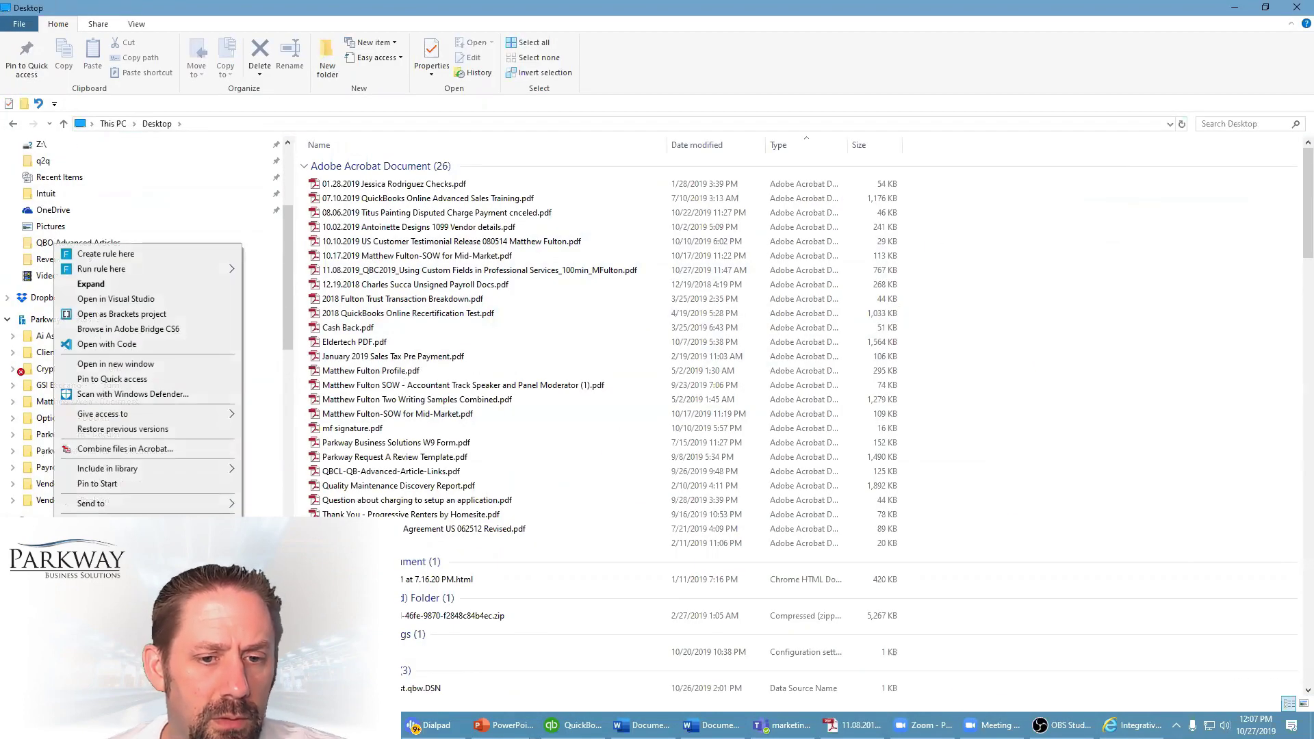
pyautogui.press('Escape')
pyautogui.scroll(-1, 143, 328)
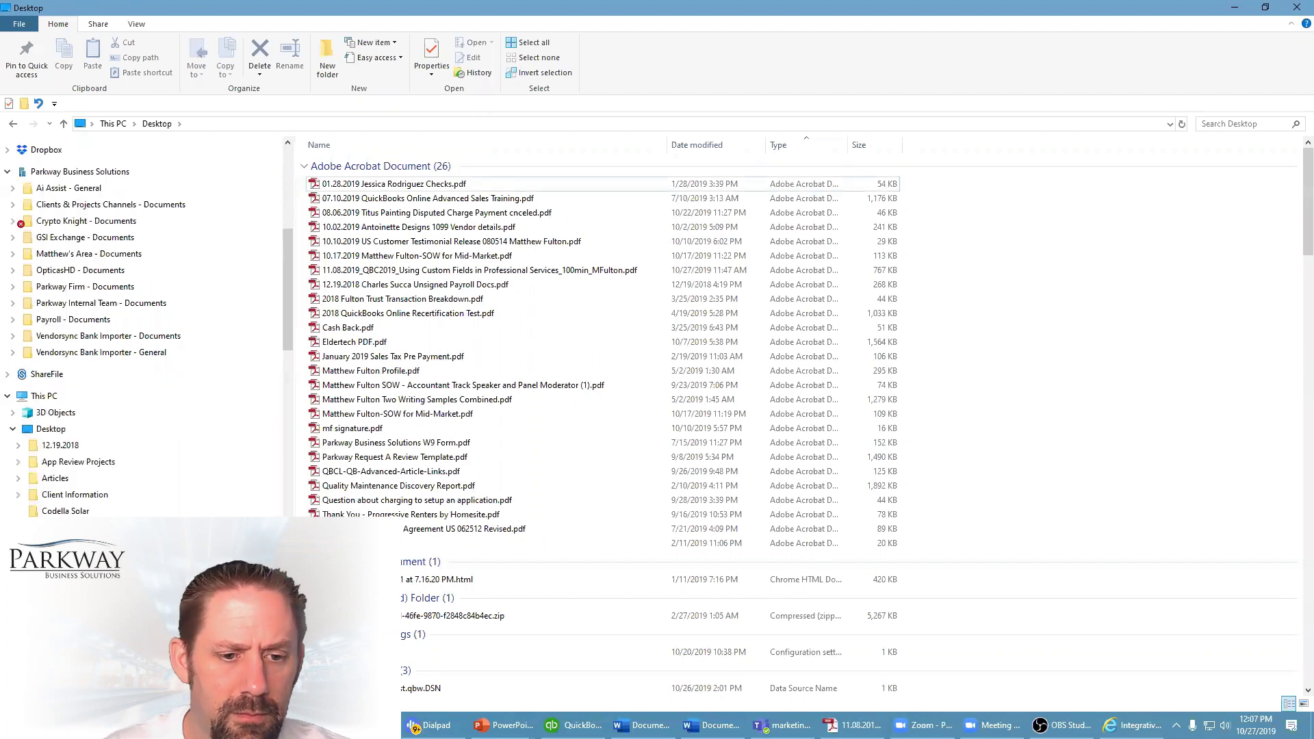
pyautogui.click(1232, 13)
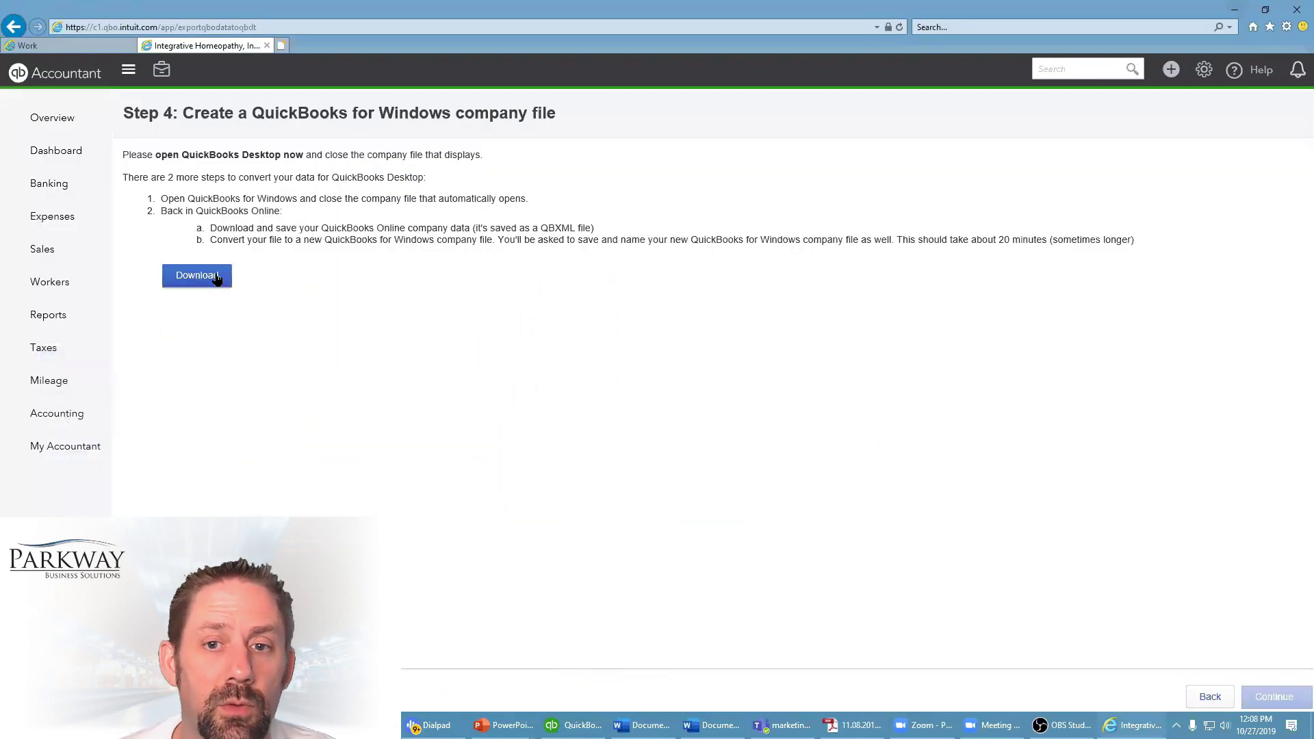
# Download the QuickBooks Online company data and save it as export_company.qbxml in the QB to QBD folder on the Desktop
pyautogui.click(216, 277)
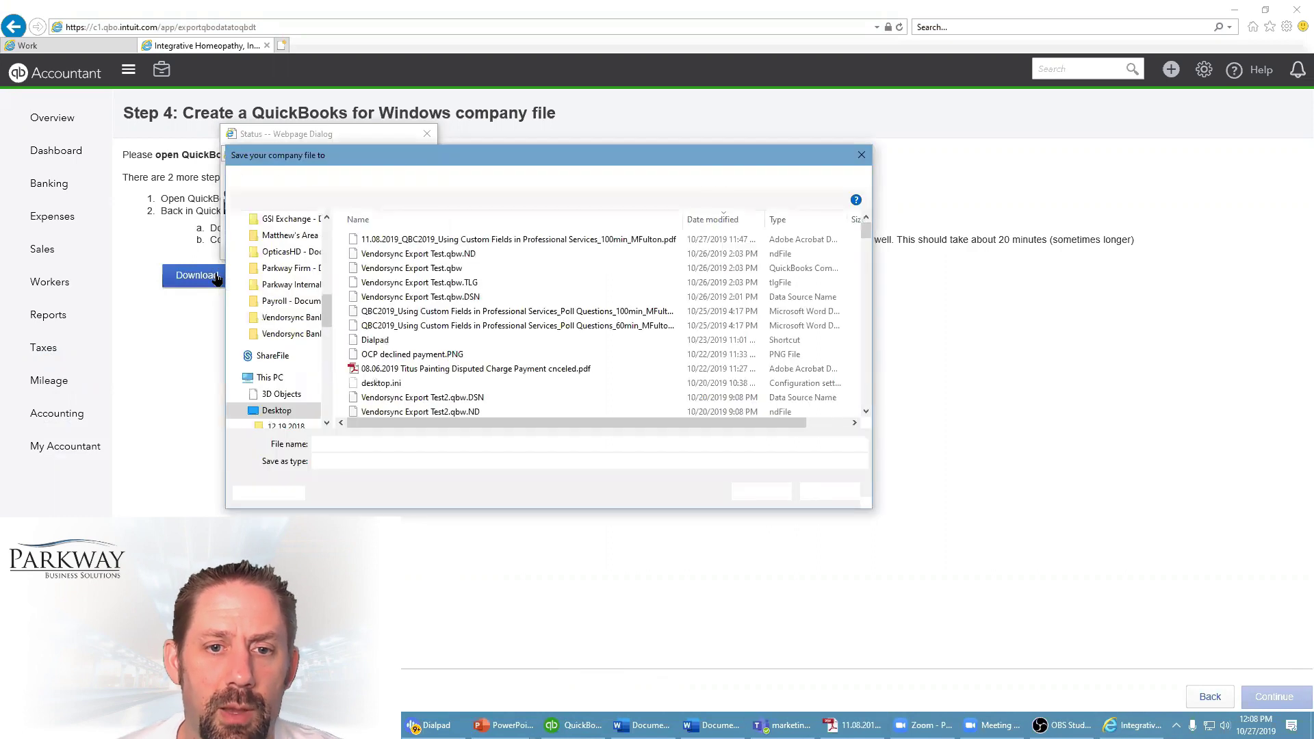
pyautogui.scroll(-3, 285, 383)
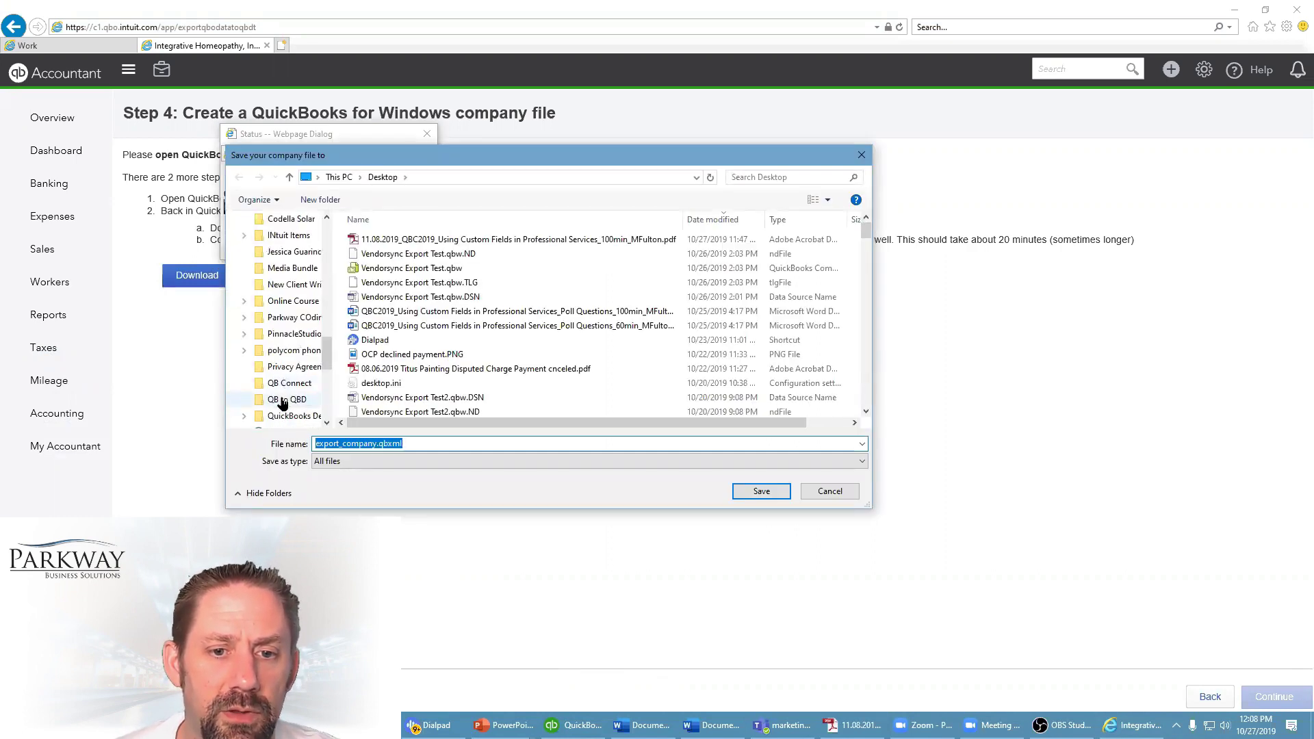
pyautogui.click(286, 399)
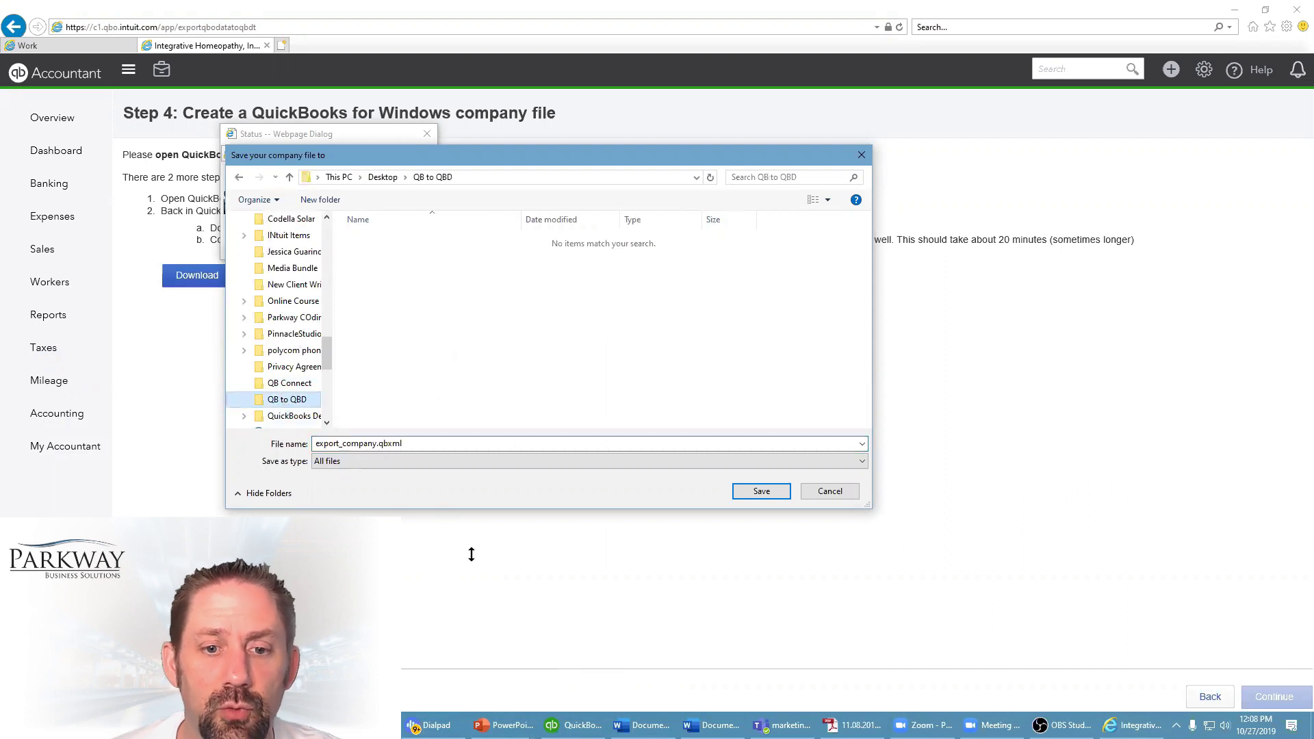
pyautogui.click(753, 494)
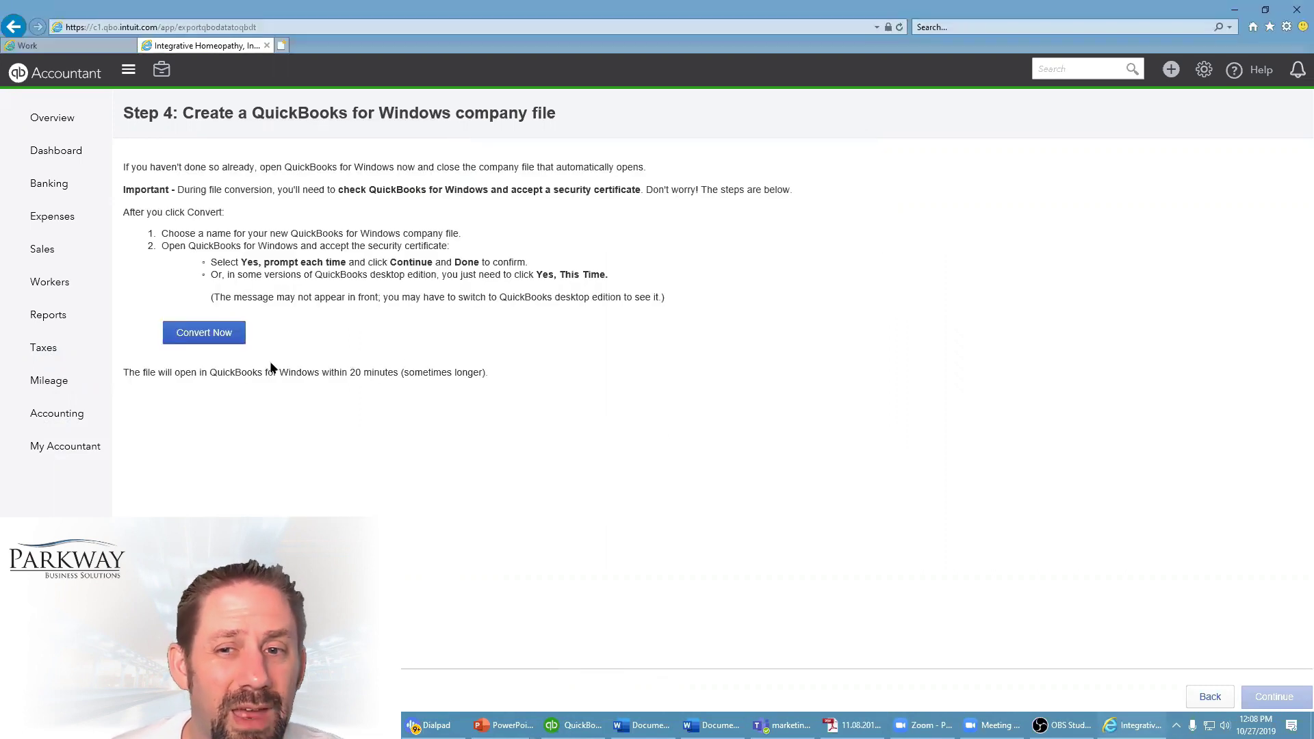
# Start the conversion and save the new QuickBooks company file as "QB to QBD test" in the QB to QBD folder
pyautogui.click(192, 335)
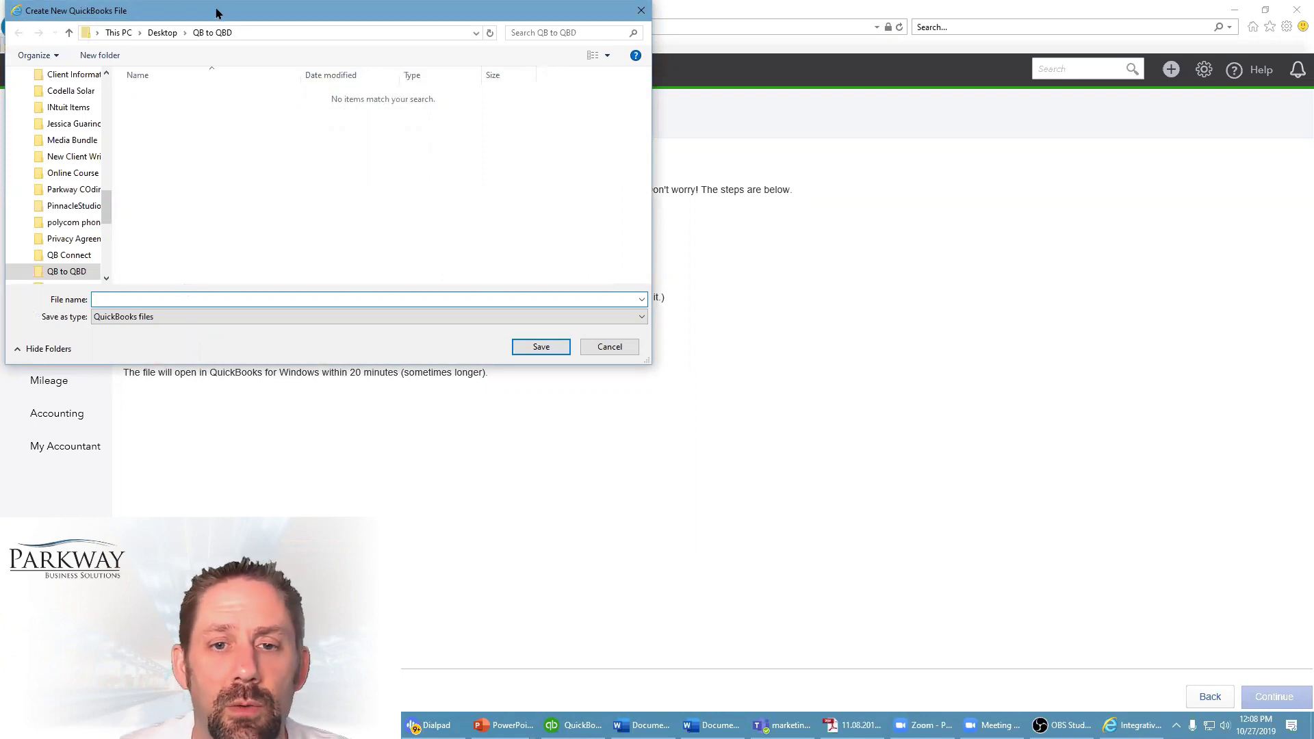
pyautogui.moveTo(216, 13); pyautogui.dragTo(503, 184)
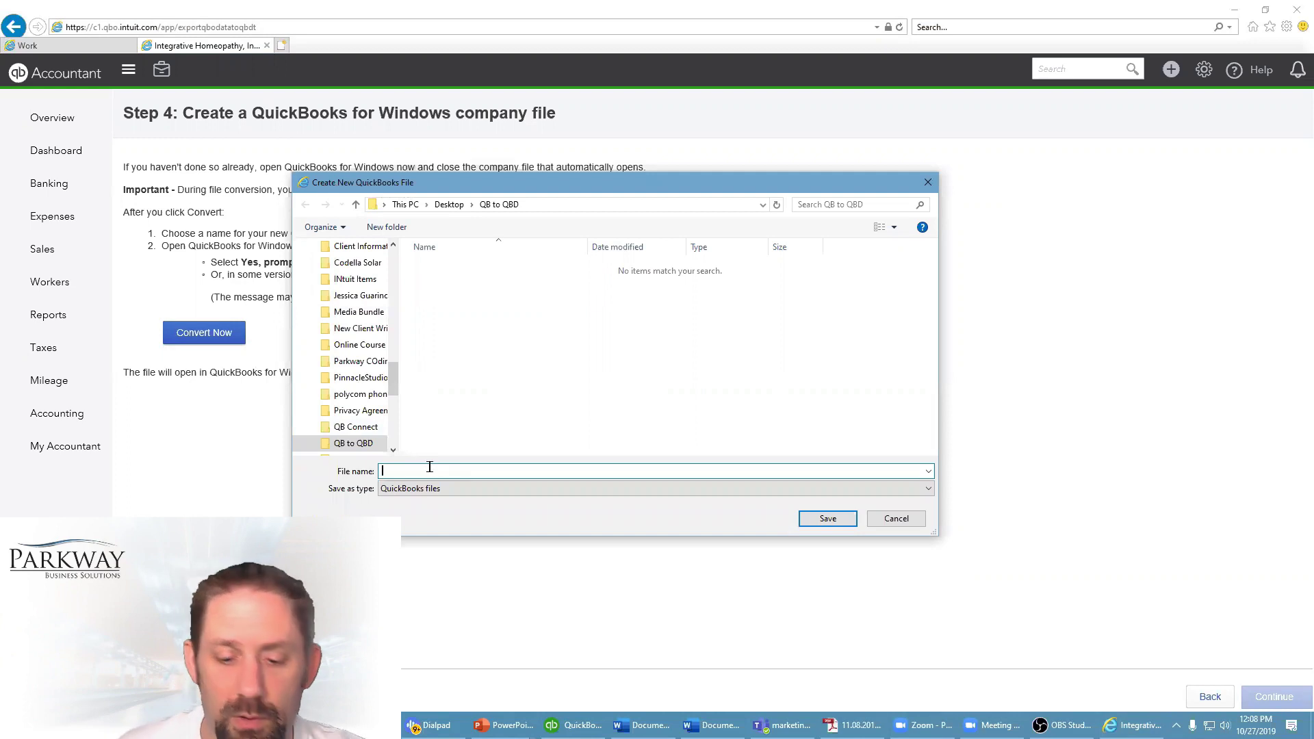
pyautogui.write('Q')
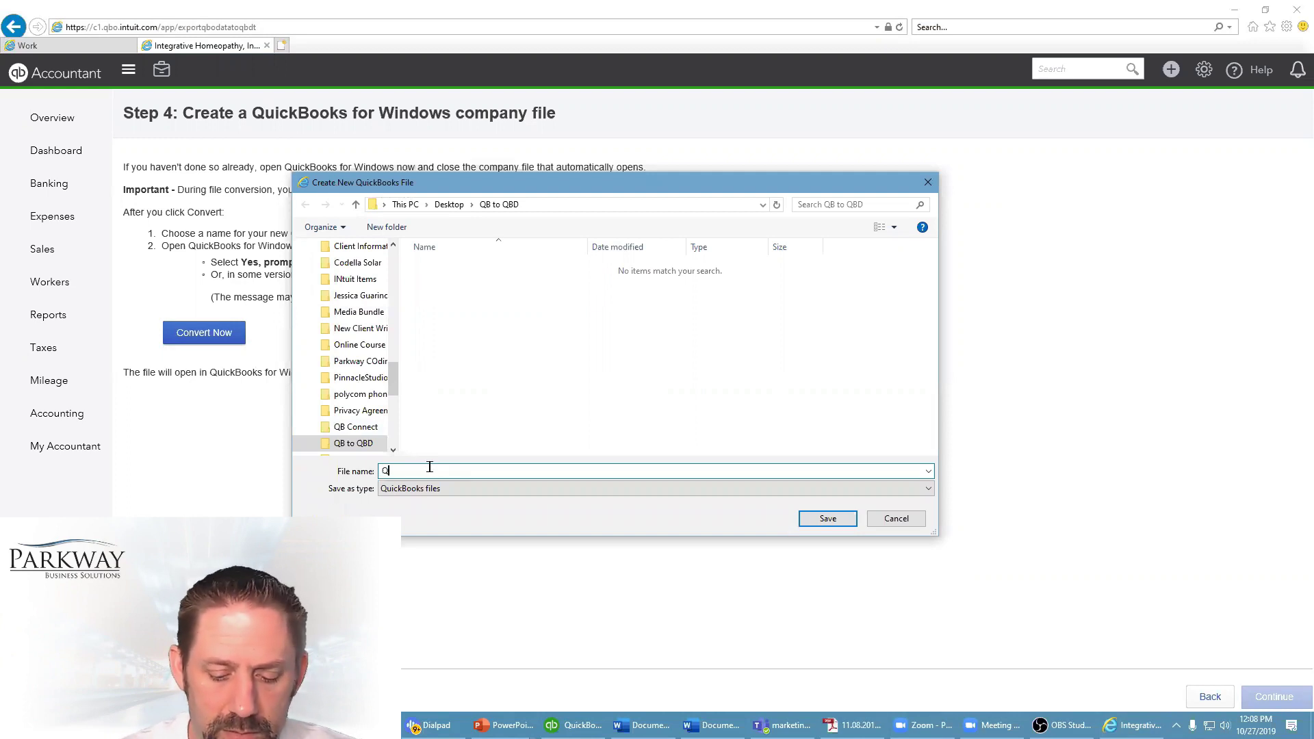
pyautogui.write('B to QBD test')
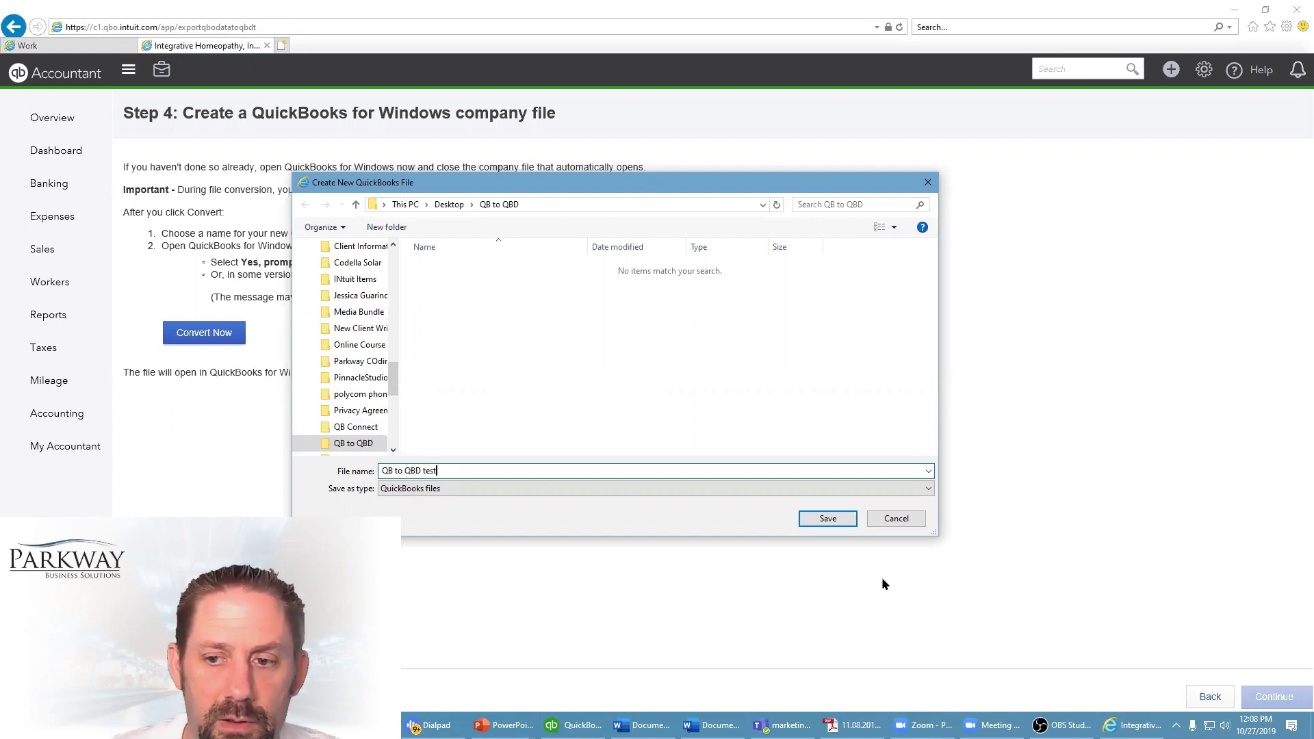
pyautogui.click(826, 519)
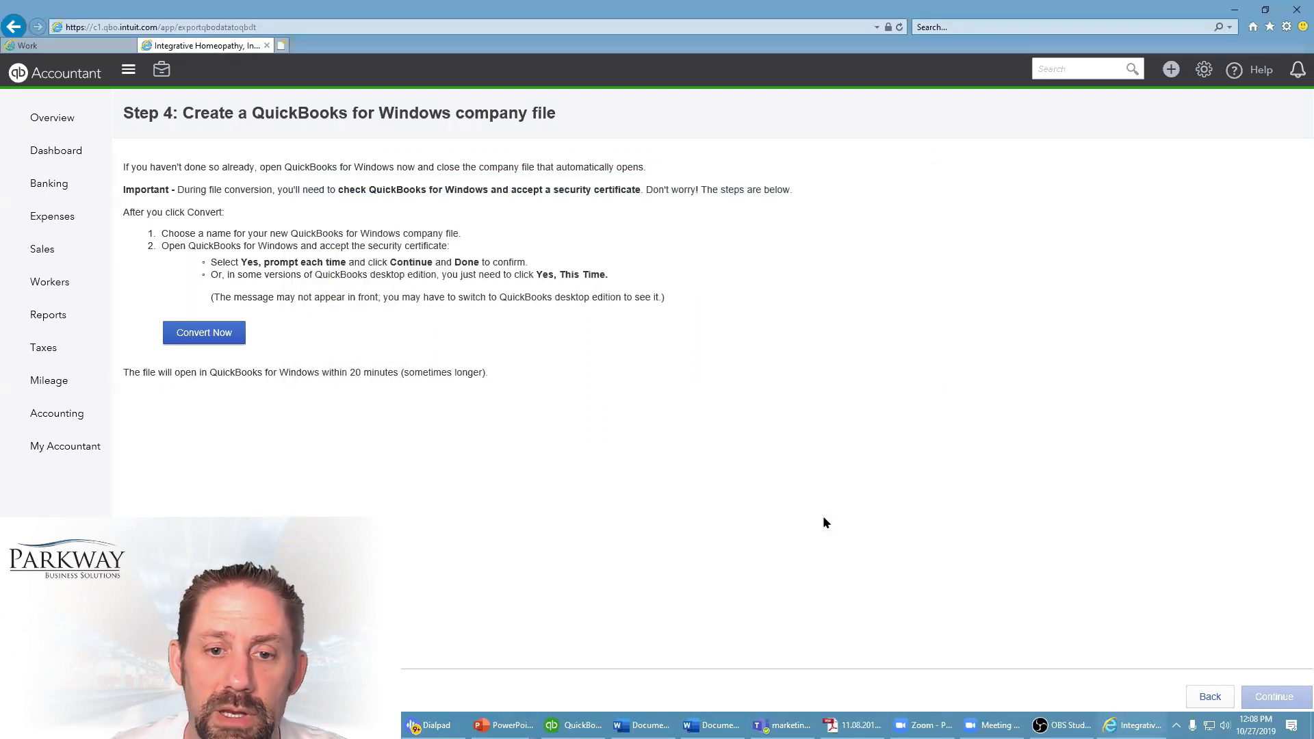
# Check QuickBooks Desktop for the conversion's access request, and return to the export page in Internet Explorer to check the conversion status
pyautogui.moveTo(573, 725)
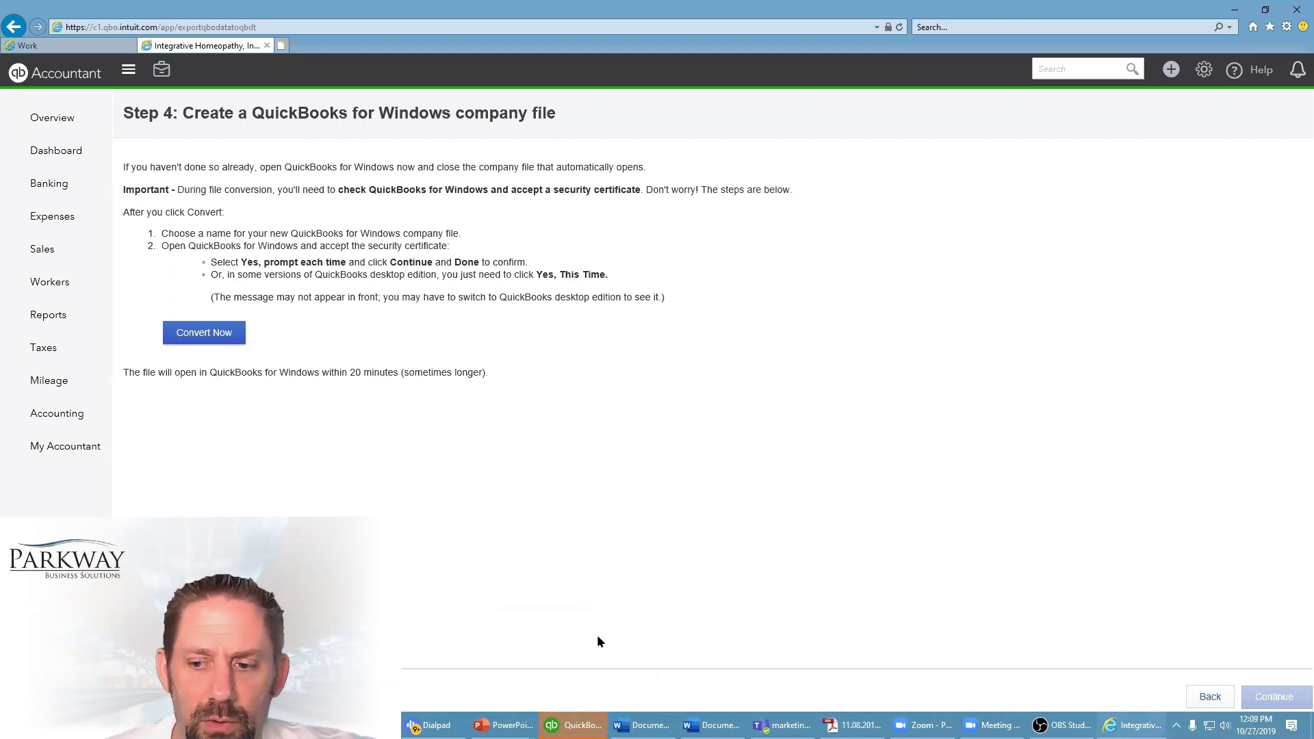
pyautogui.click(597, 718)
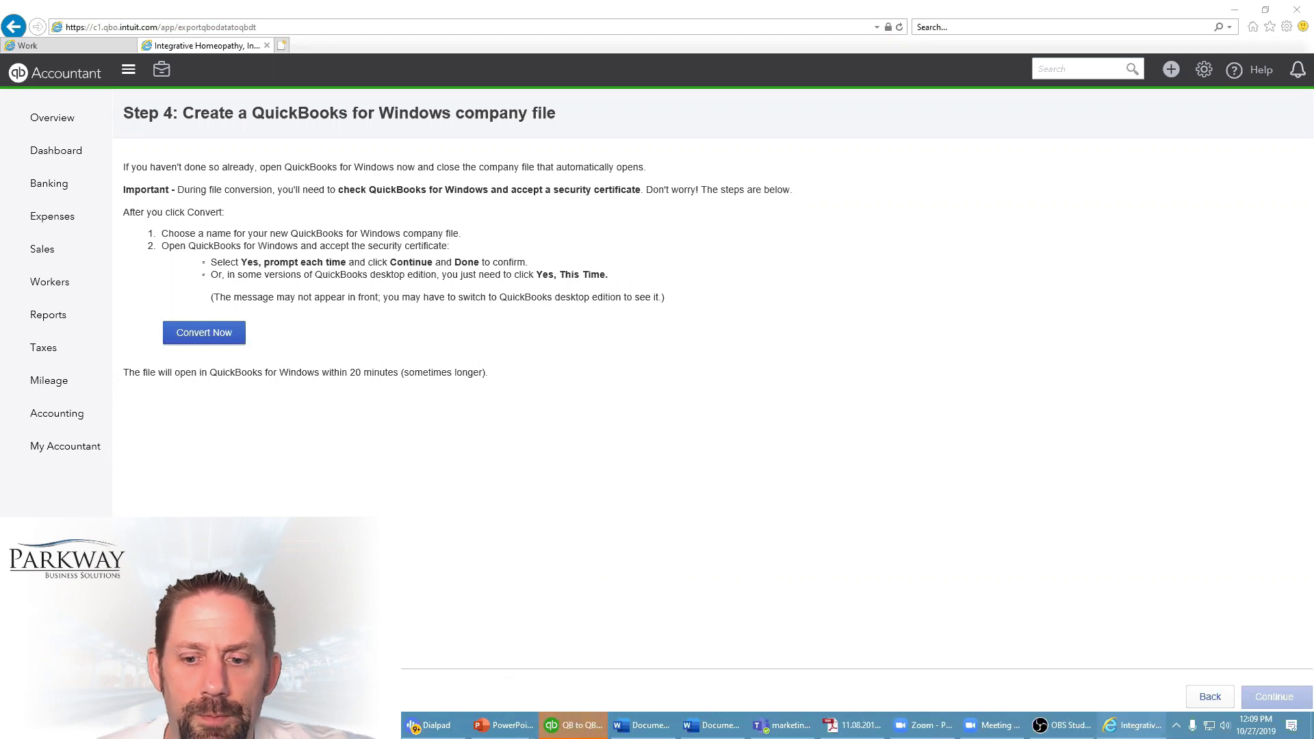
pyautogui.moveTo(568, 715)
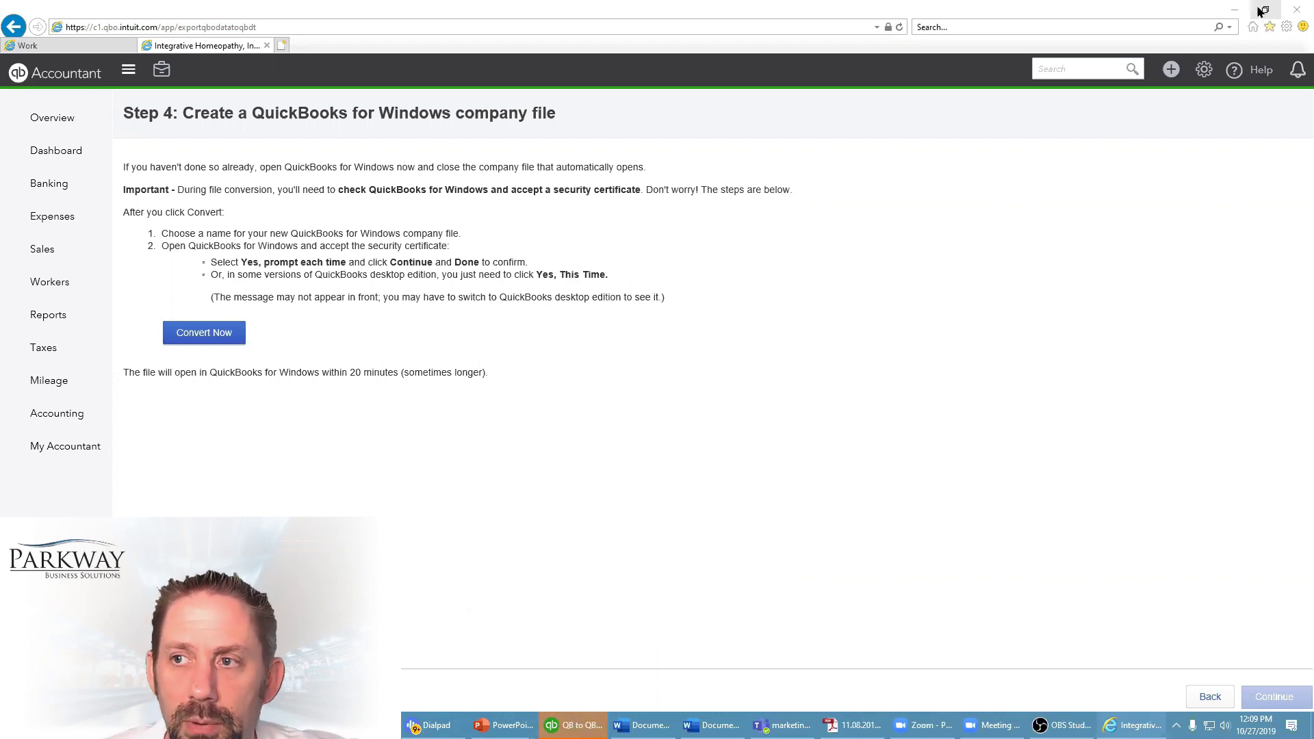
pyautogui.click(1232, 13)
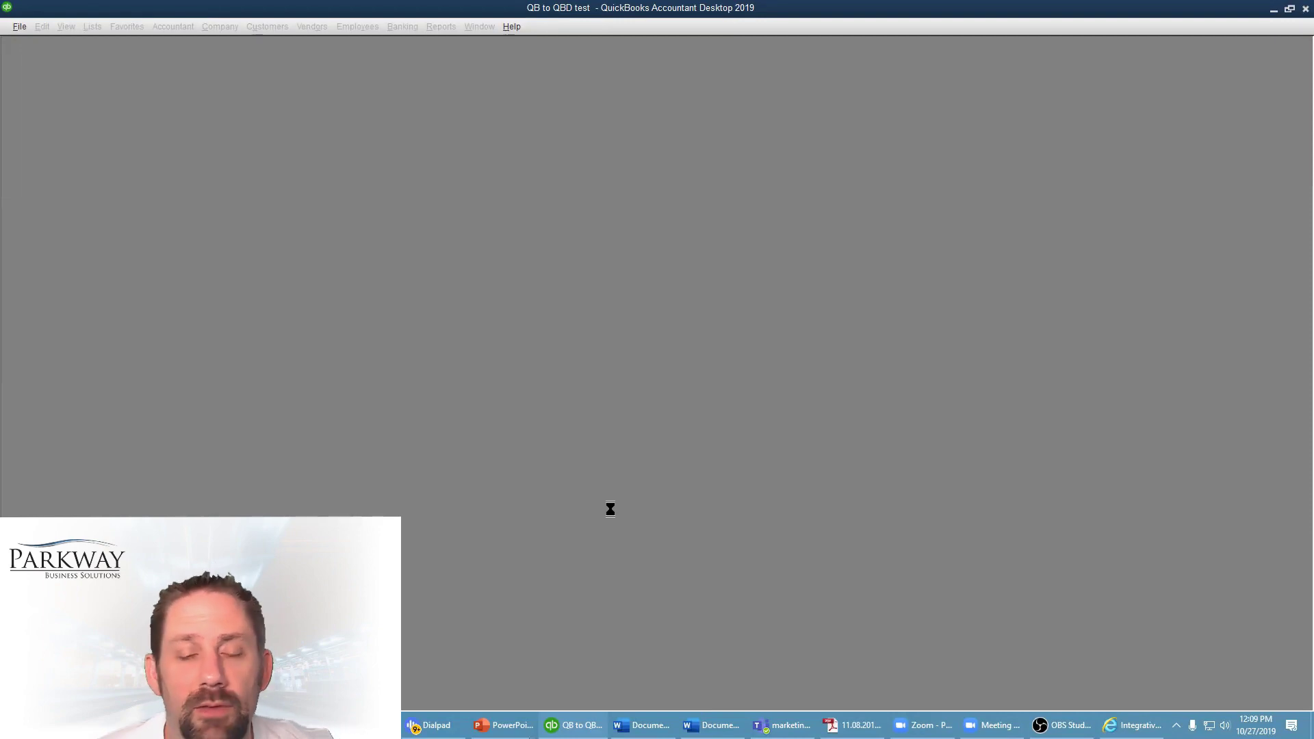
pyautogui.hotkey('alt', 'Tab')
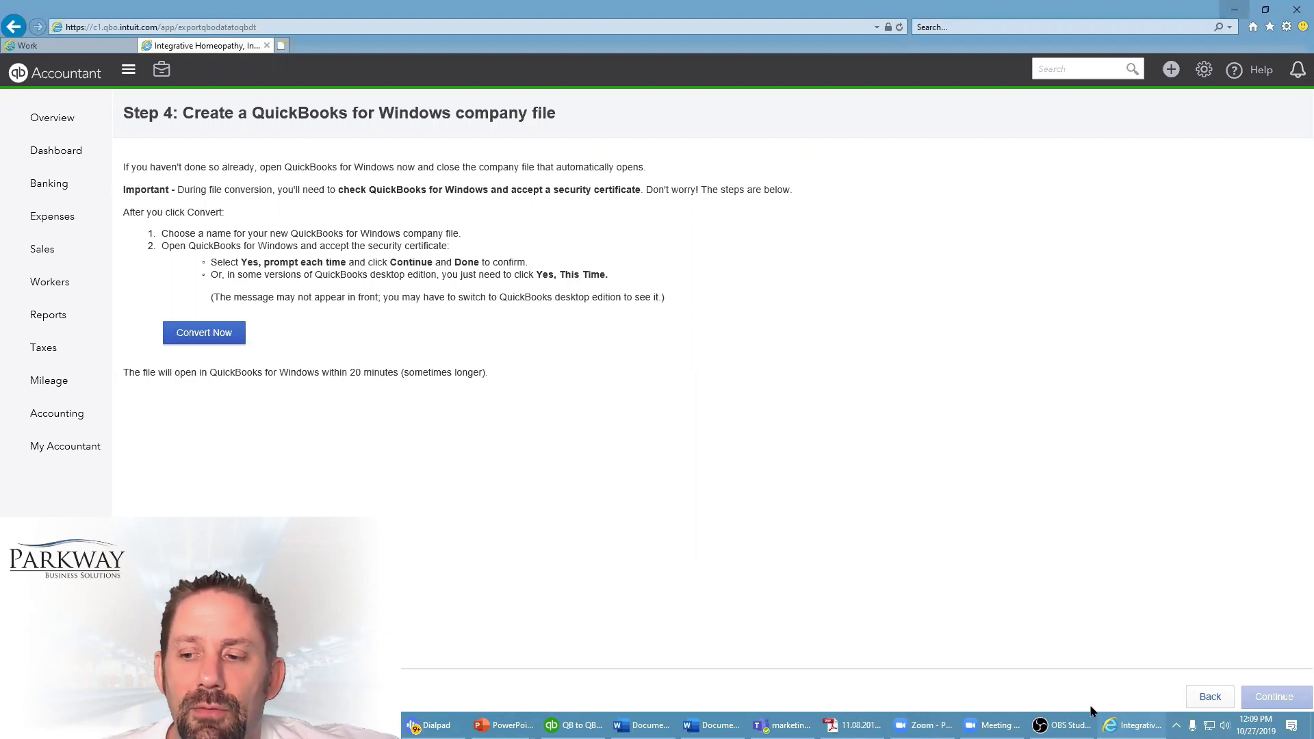
pyautogui.moveTo(1132, 725)
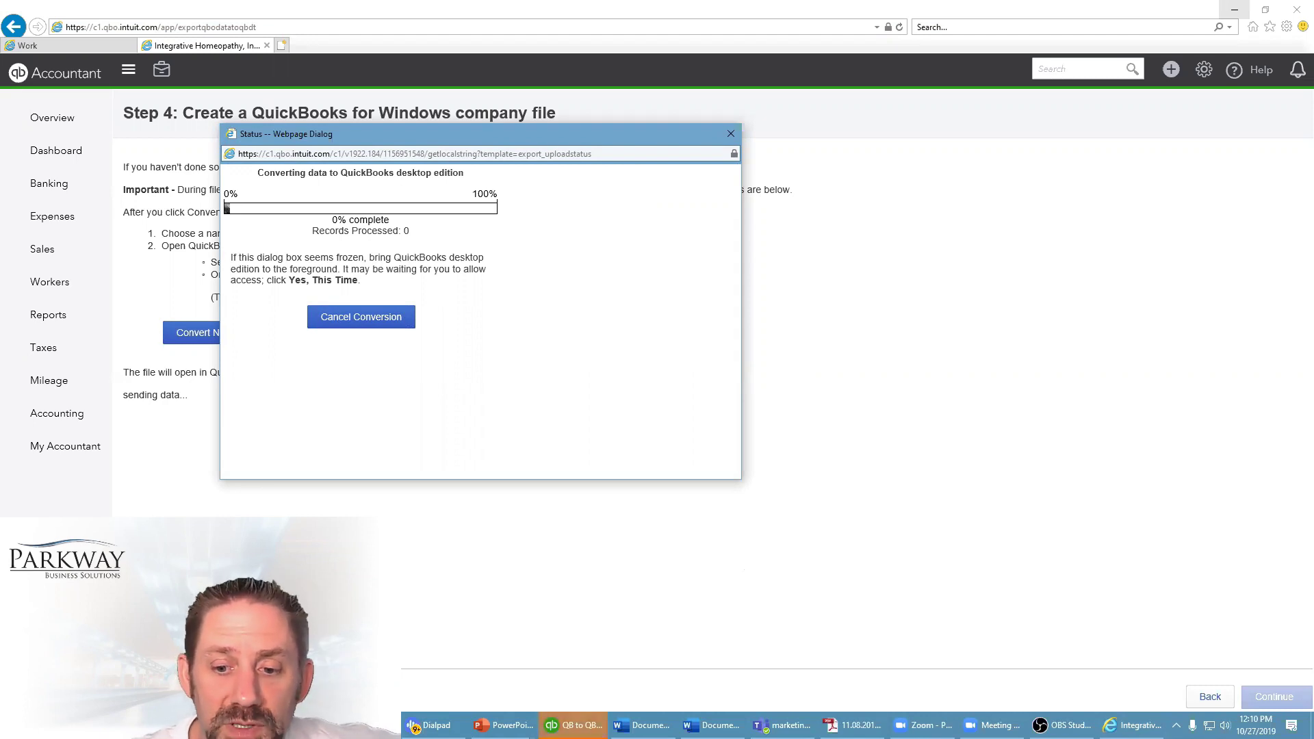
# Switch to QuickBooks Desktop and grant Microsoft Windows access with "Yes, whenever this QuickBooks company file is open"
pyautogui.moveTo(574, 725)
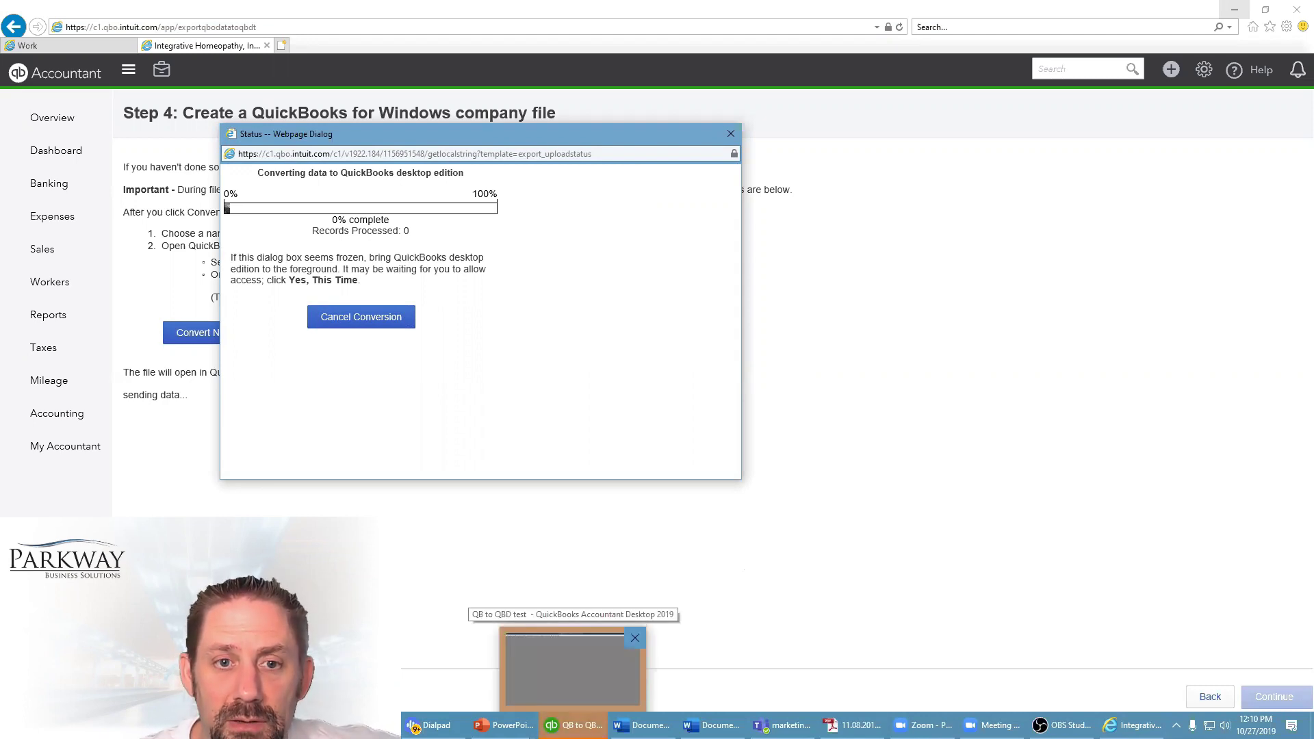
pyautogui.click(572, 668)
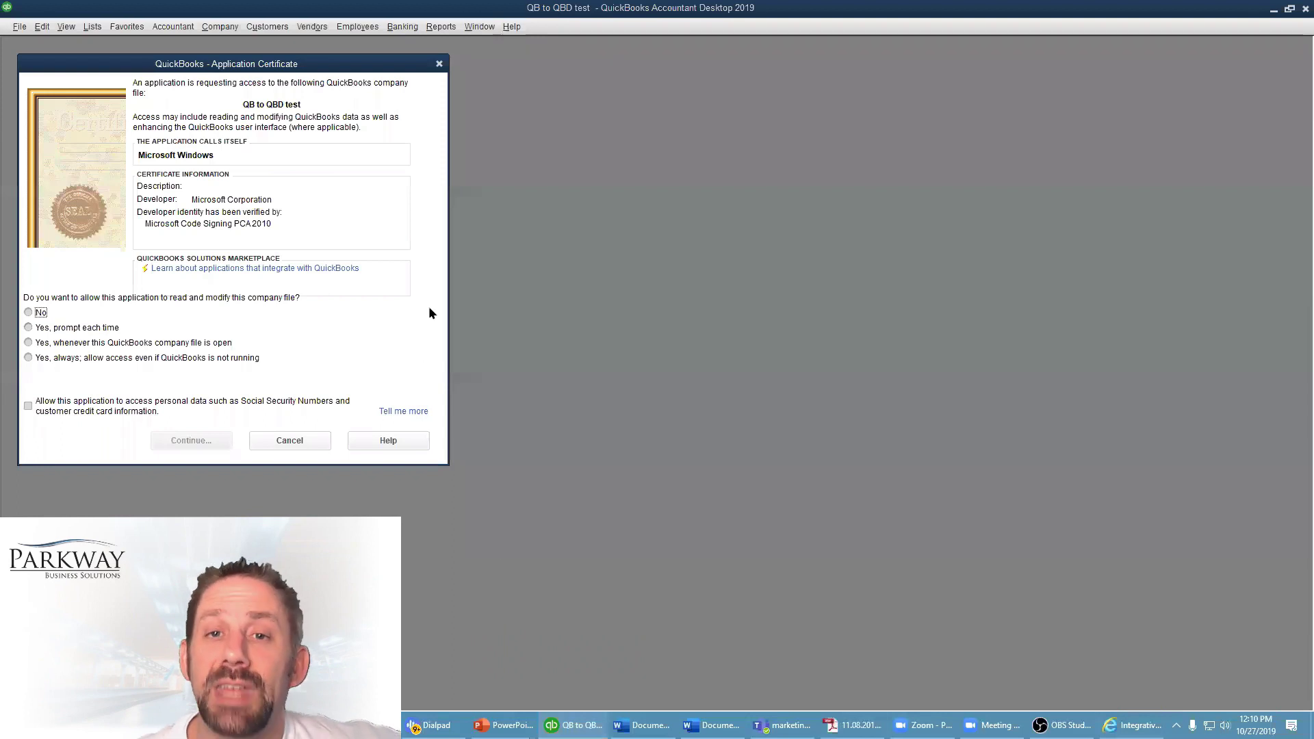
pyautogui.click(80, 344)
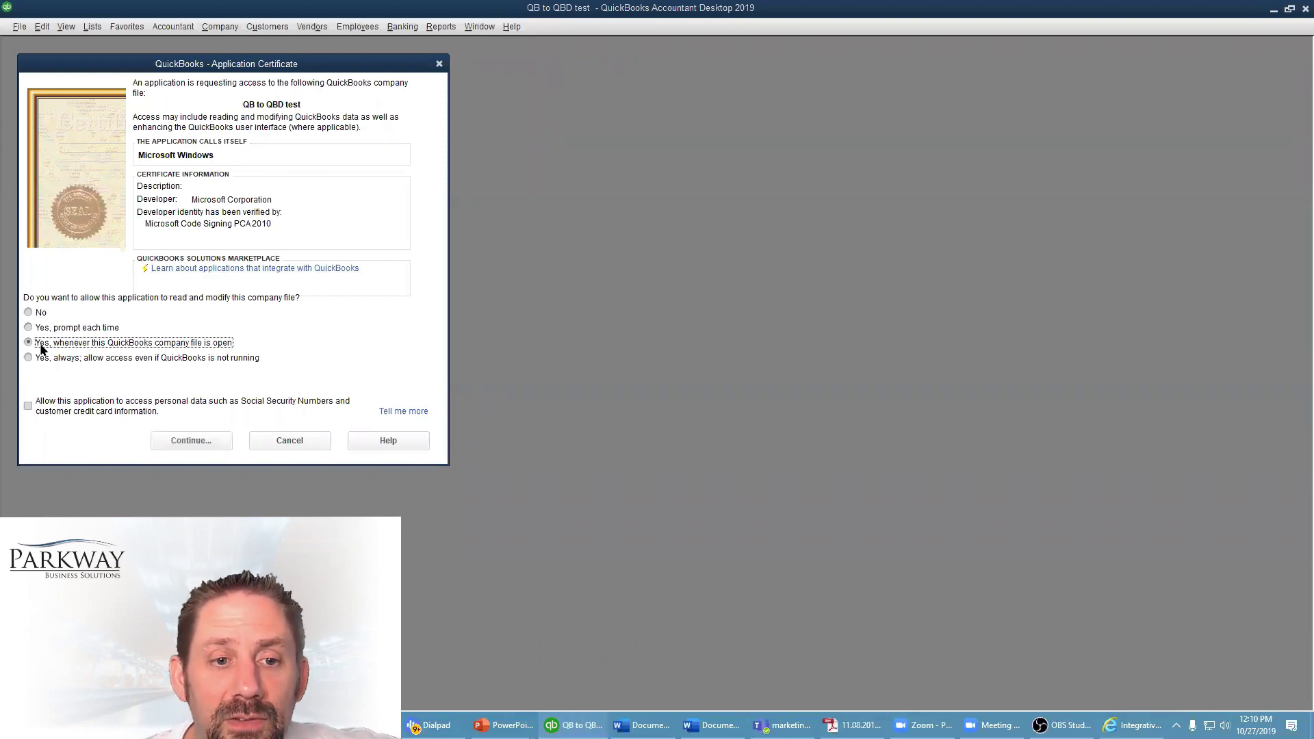
pyautogui.click(194, 443)
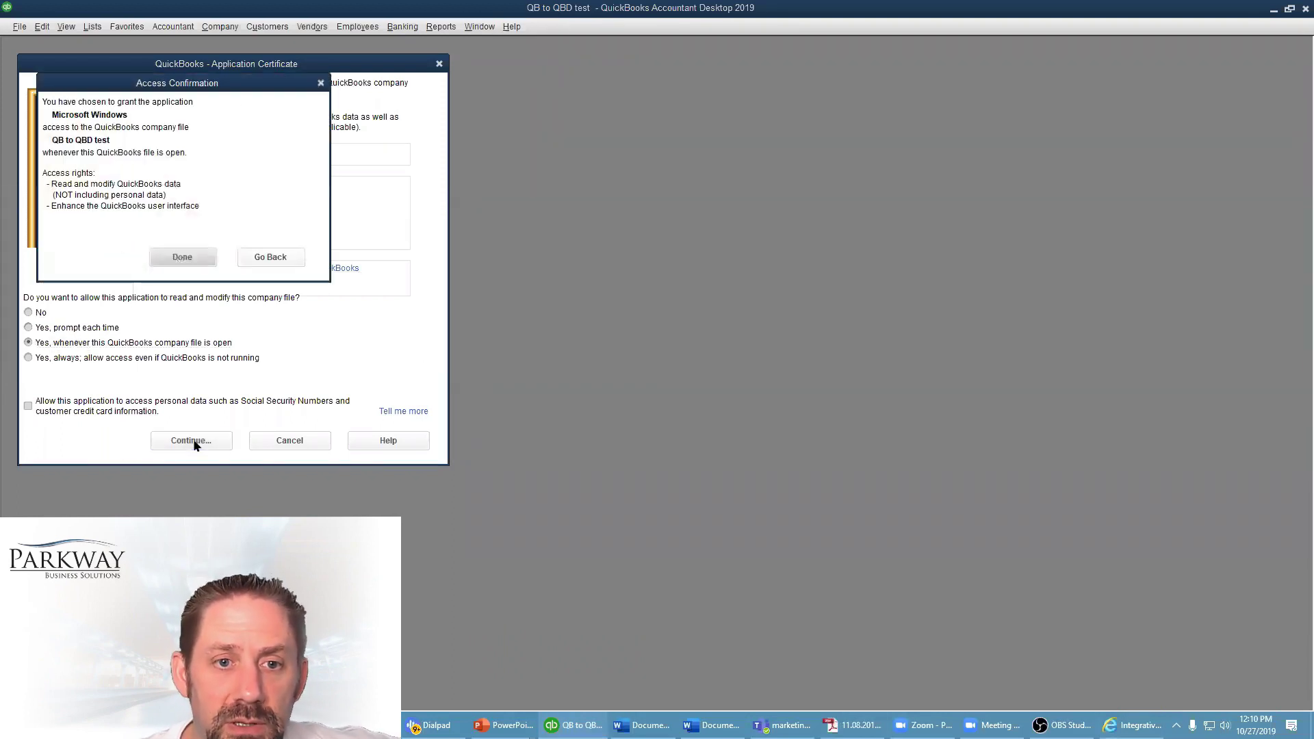
pyautogui.click(182, 258)
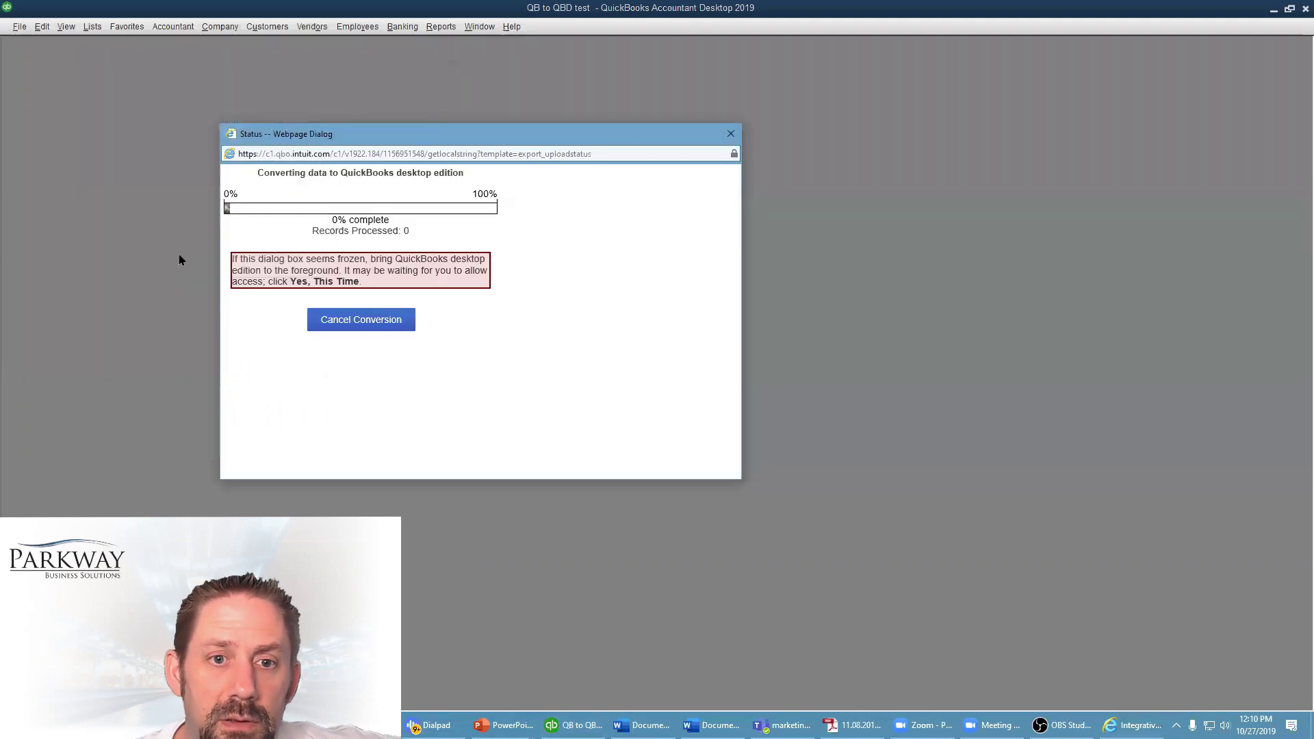
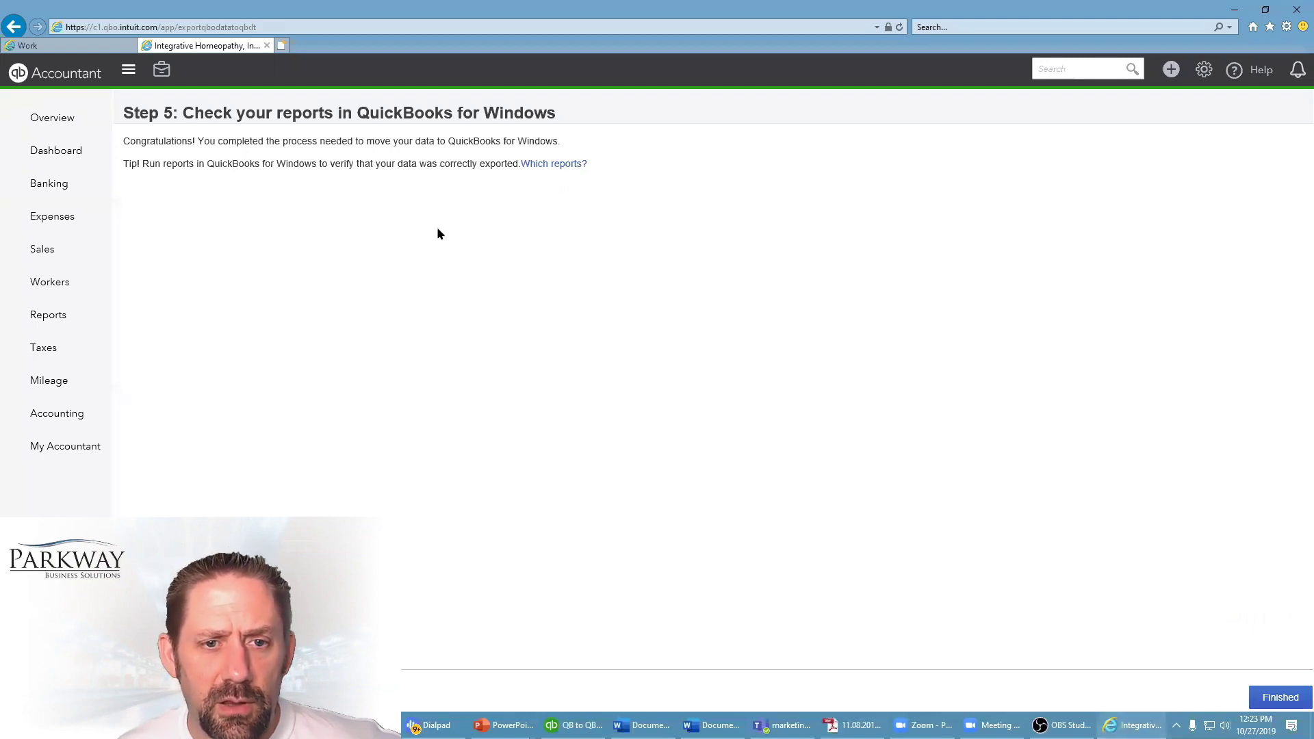
# Finish the export process in QuickBooks Online, and open the Accountant Center in QuickBooks Desktop
pyautogui.click(556, 163)
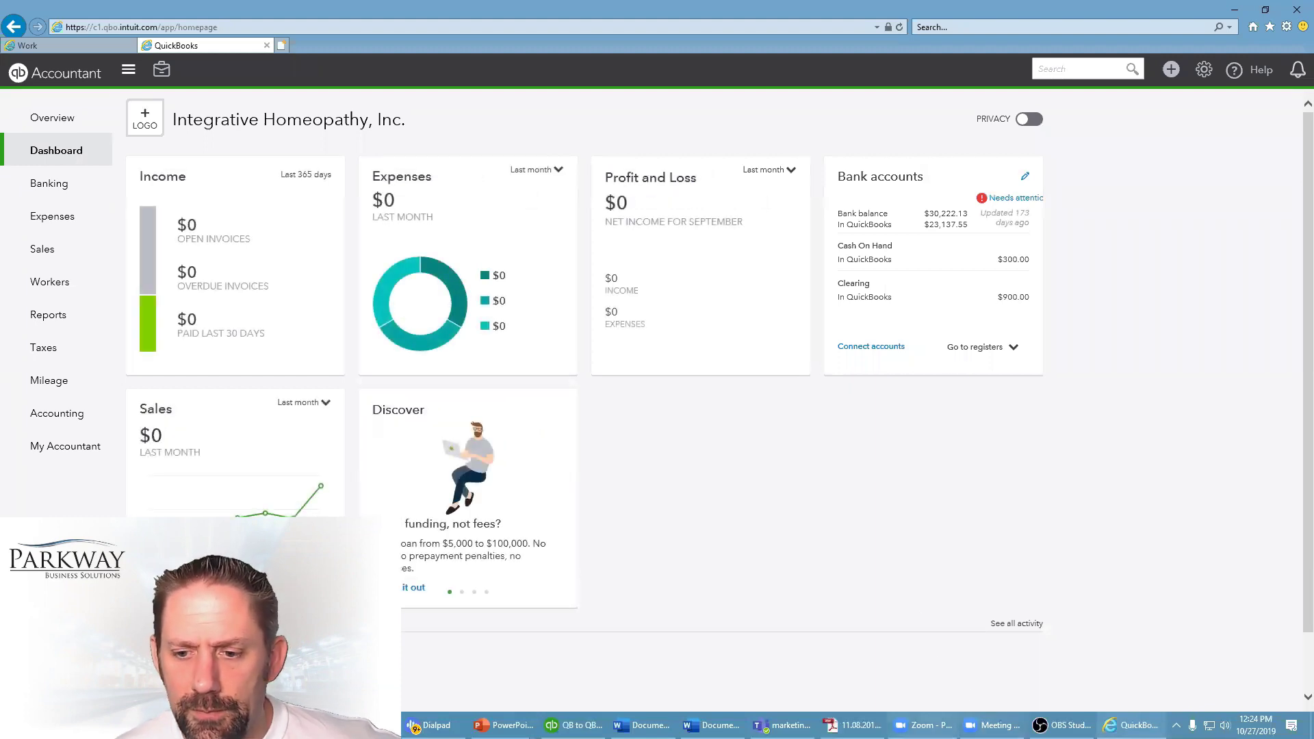
pyautogui.hotkey('alt', 'Tab')
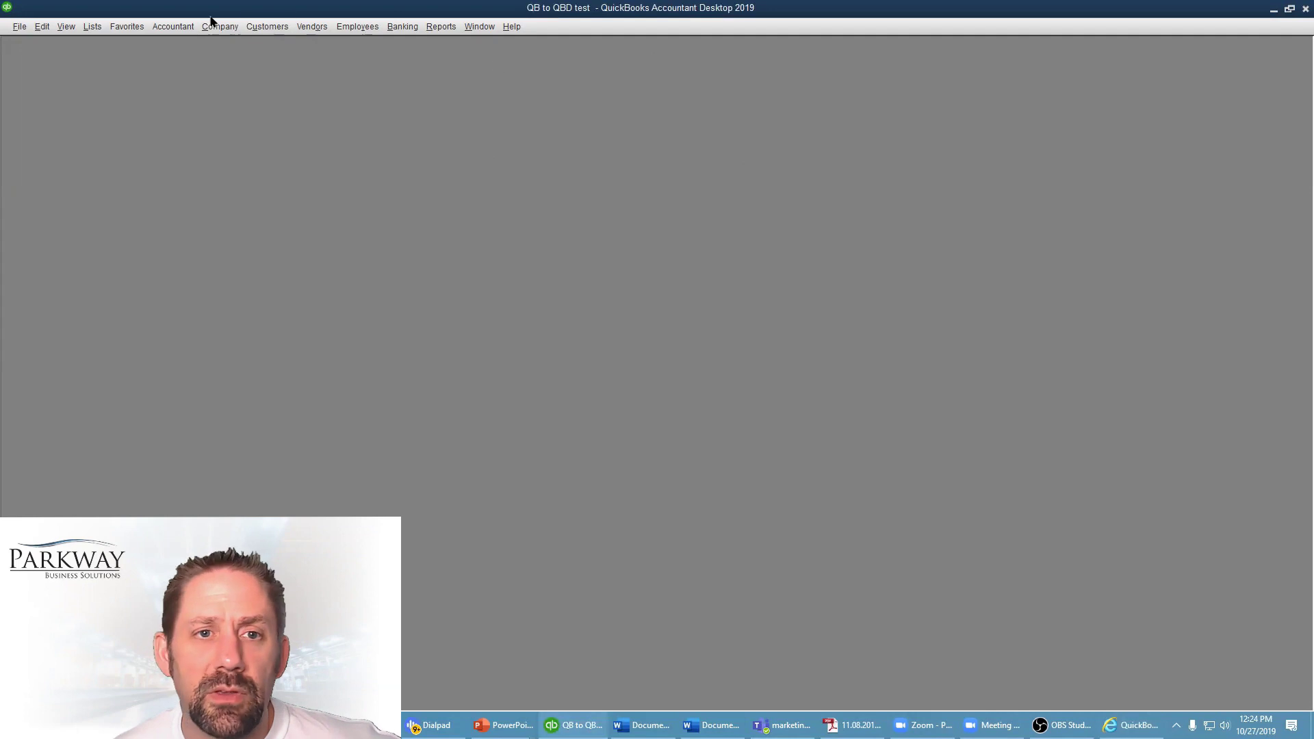
pyautogui.click(156, 29)
pyautogui.click(176, 51)
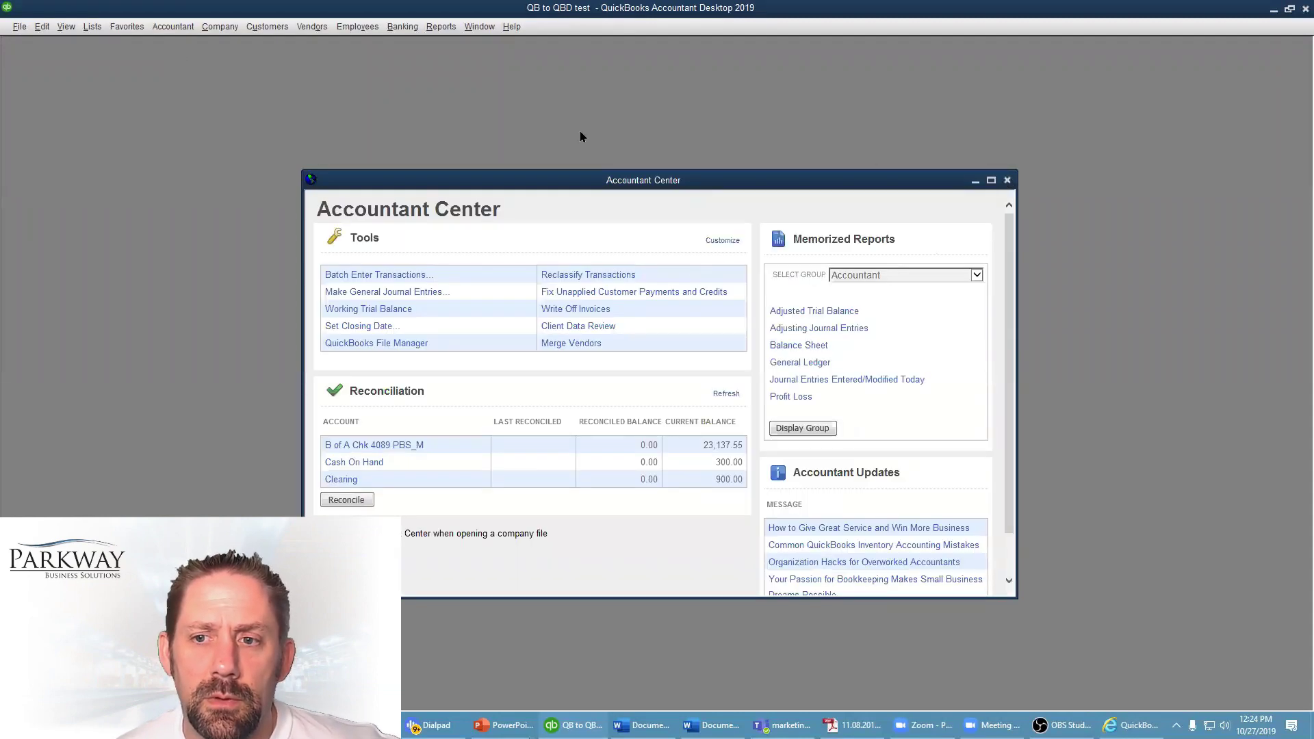
# Open the Chart of Accounts in a maximized window and examine the converted accounts, their types and balances
pyautogui.click(174, 32)
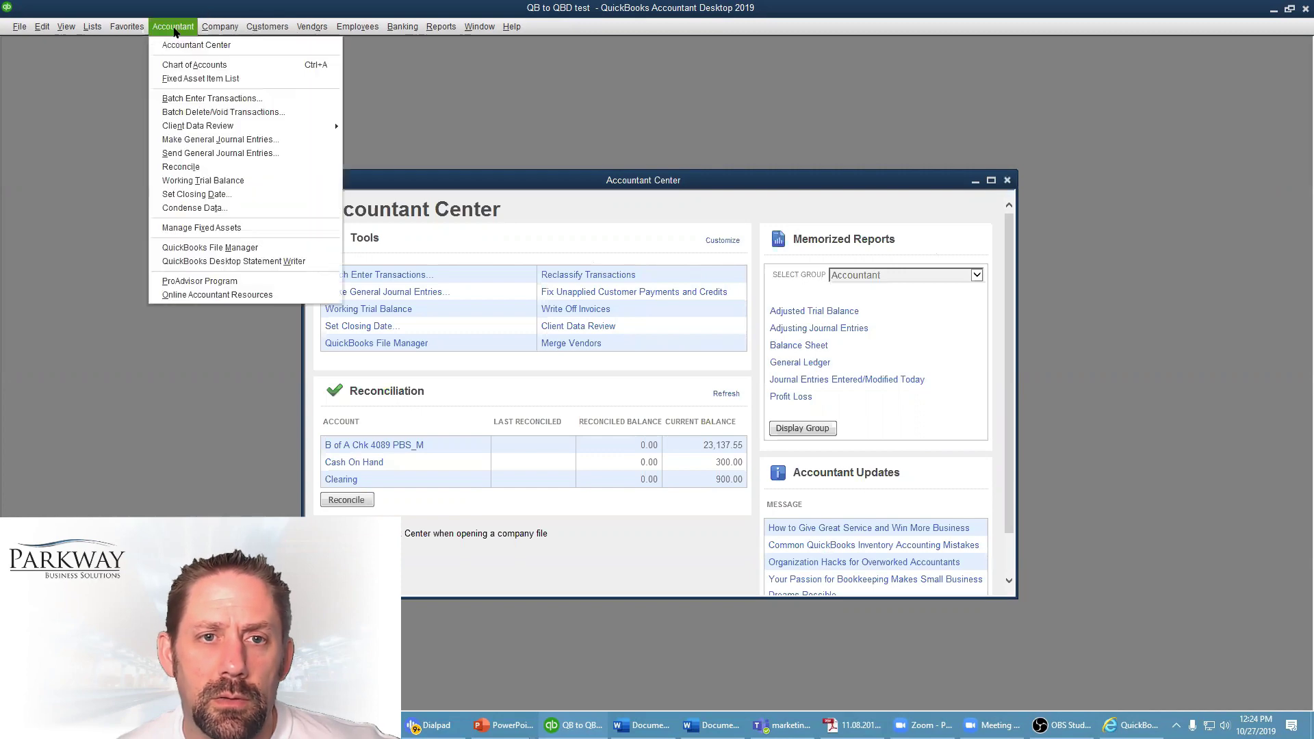
pyautogui.click(181, 69)
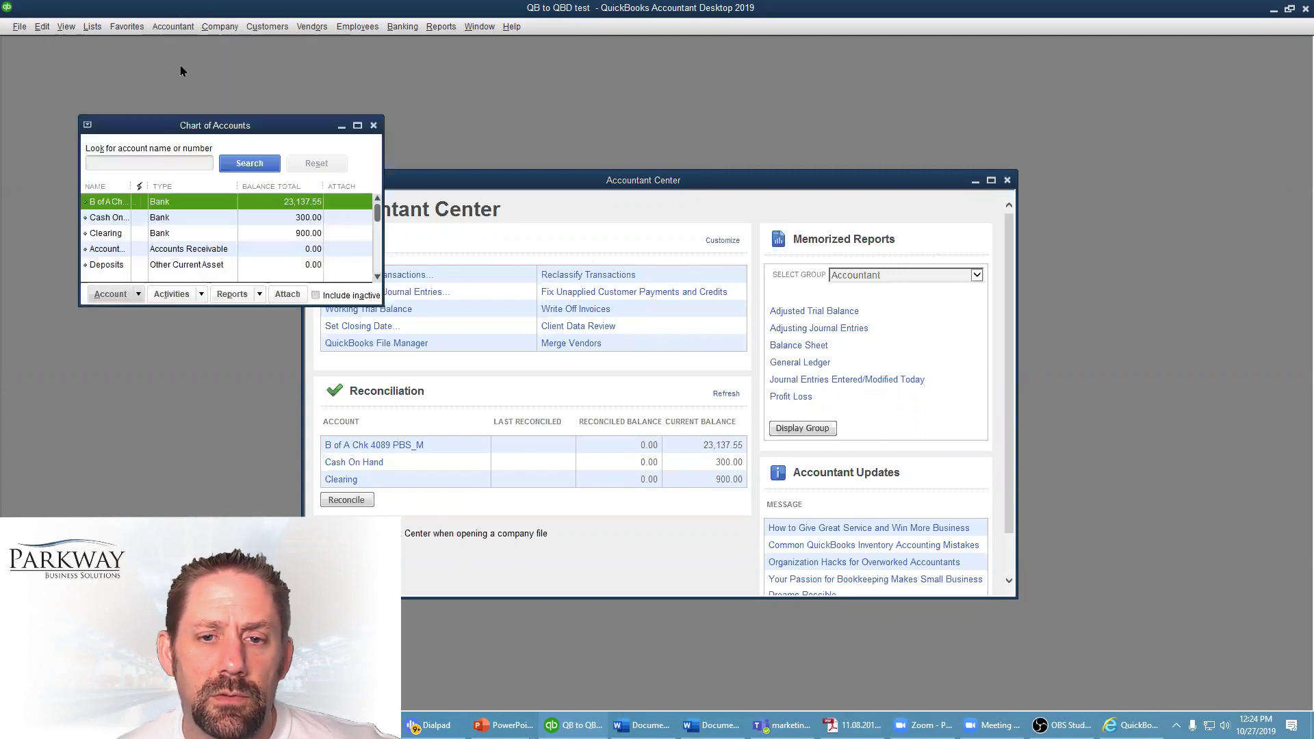
pyautogui.click(358, 125)
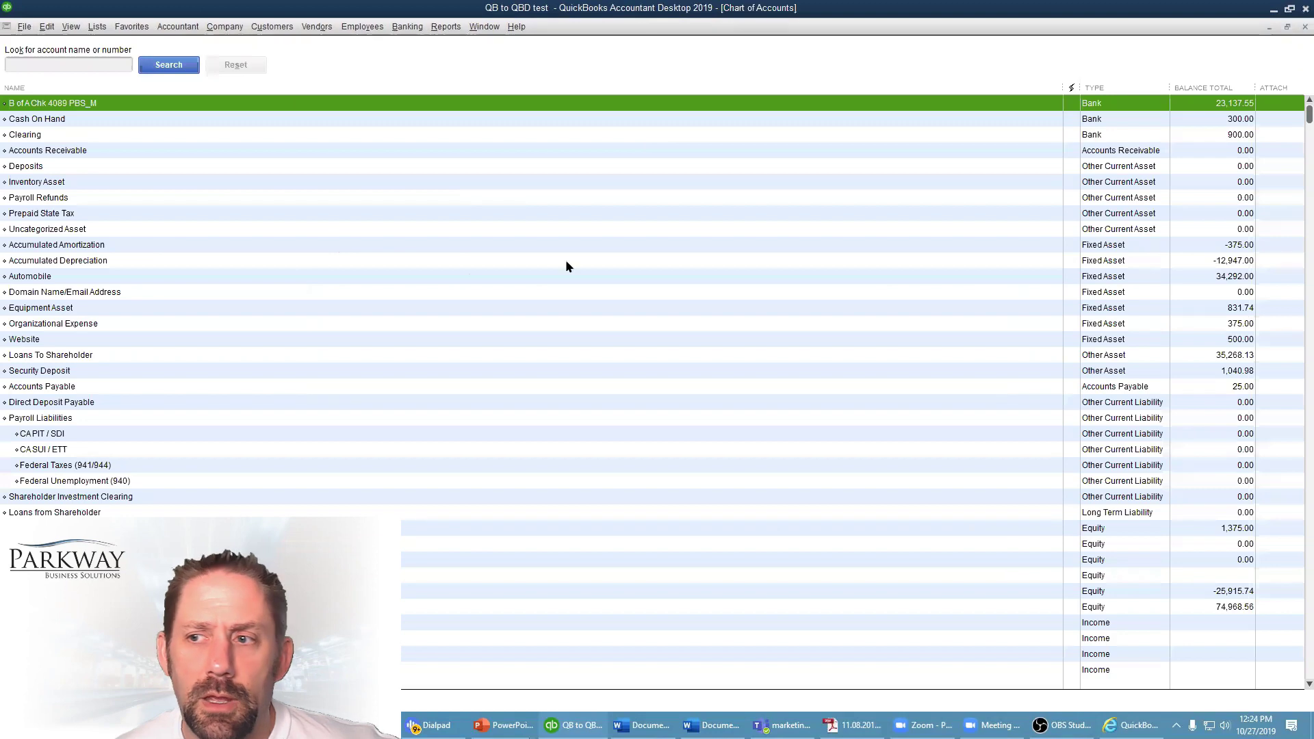
pyautogui.scroll(-20, 578, 287)
pyautogui.scroll(-20, 578, 295)
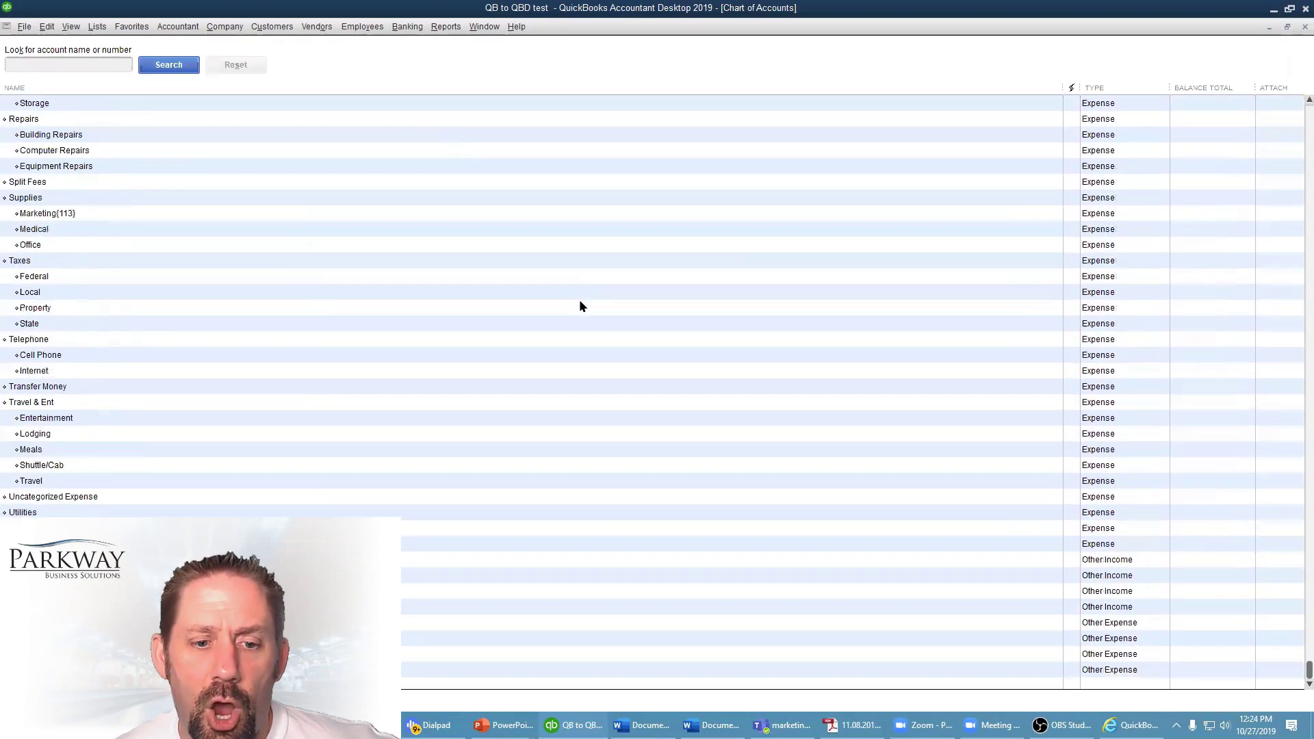
pyautogui.scroll(11, 580, 305)
pyautogui.scroll(-8, 582, 308)
pyautogui.scroll(5, 583, 310)
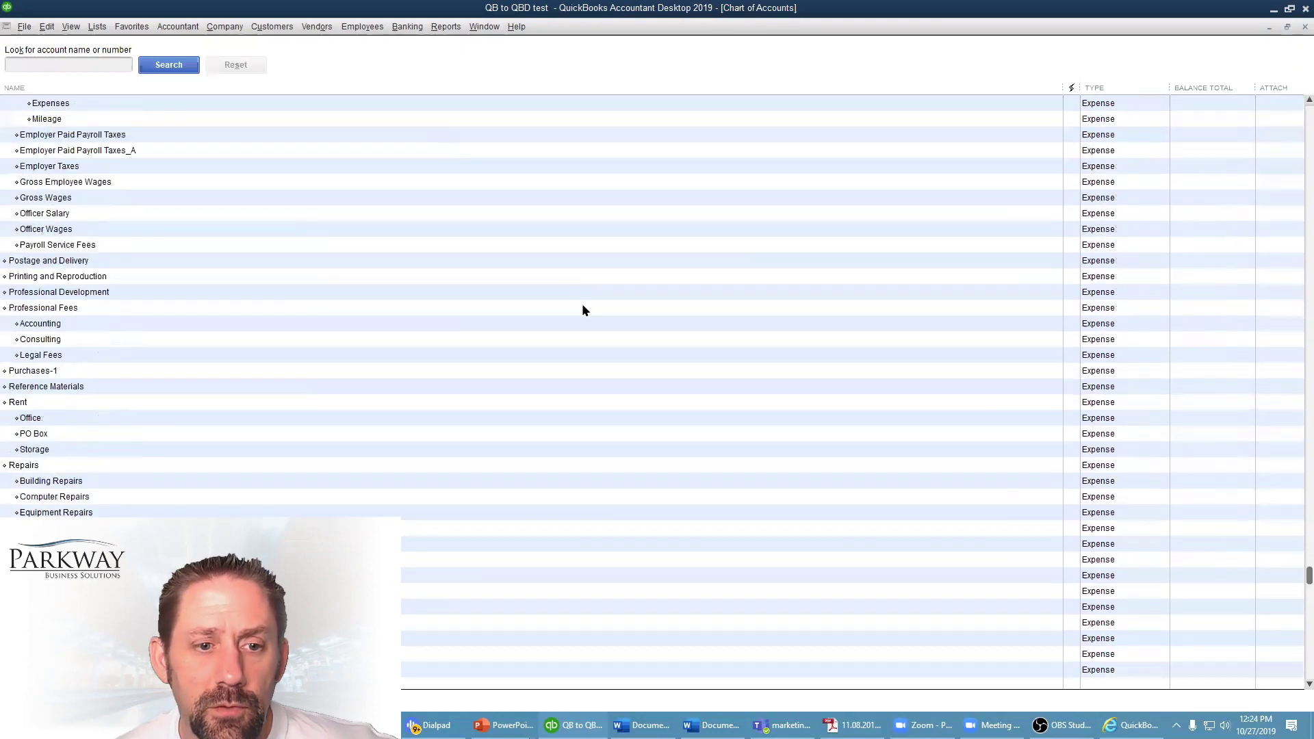
pyautogui.scroll(13, 582, 309)
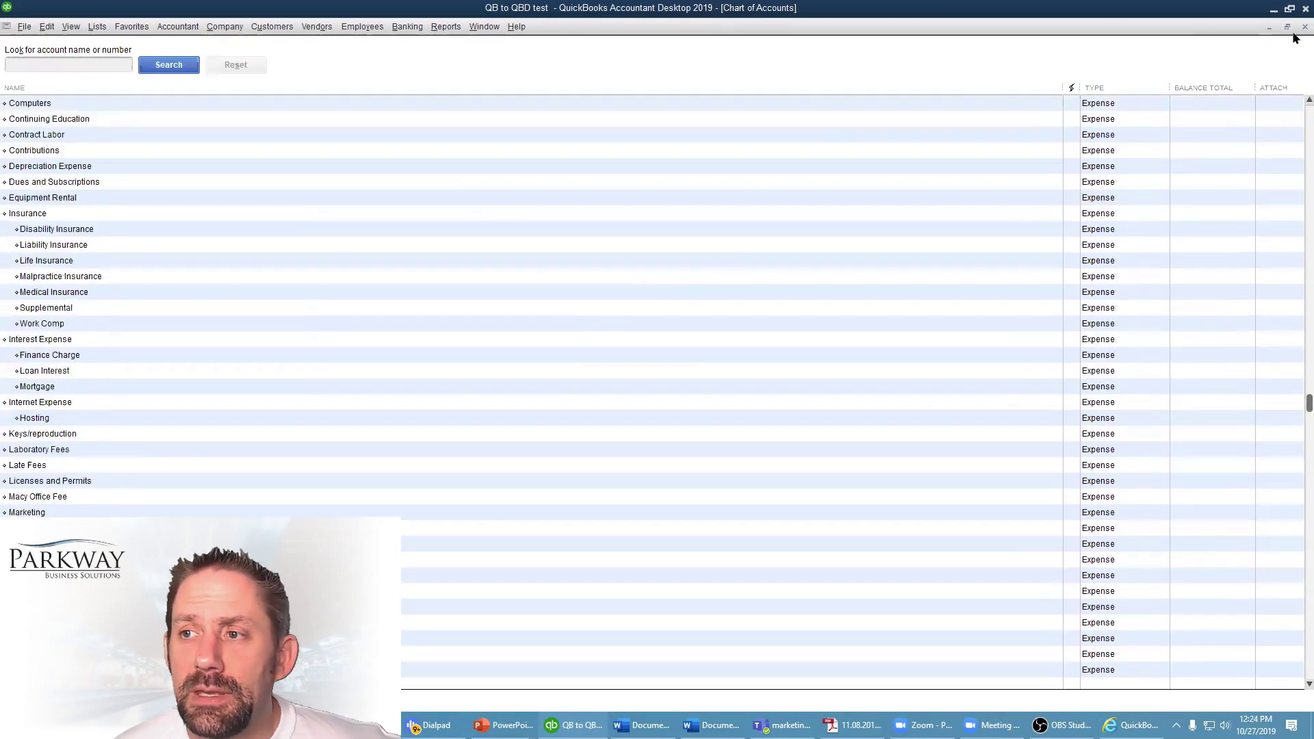
# Close the Chart of Accounts and the Accountant Center, and switch back to QuickBooks Online in Internet Explorer
pyautogui.click(1296, 27)
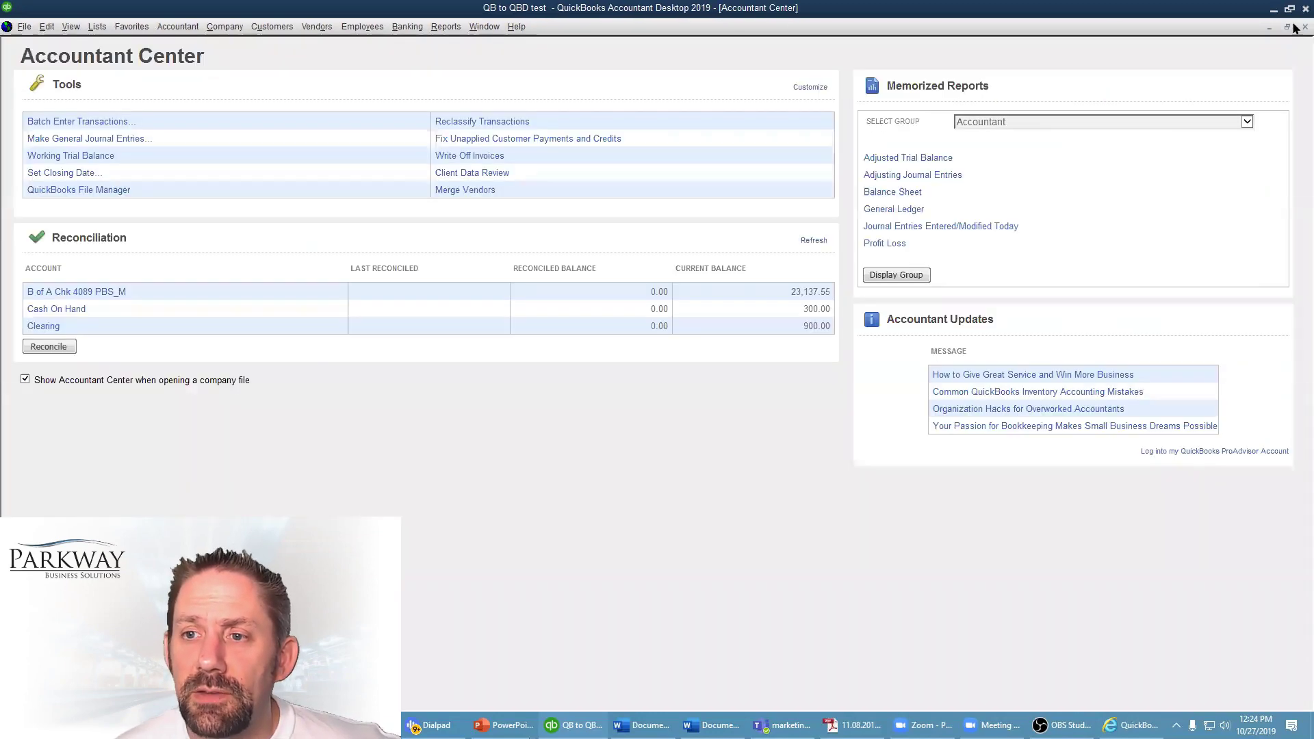
pyautogui.click(1296, 27)
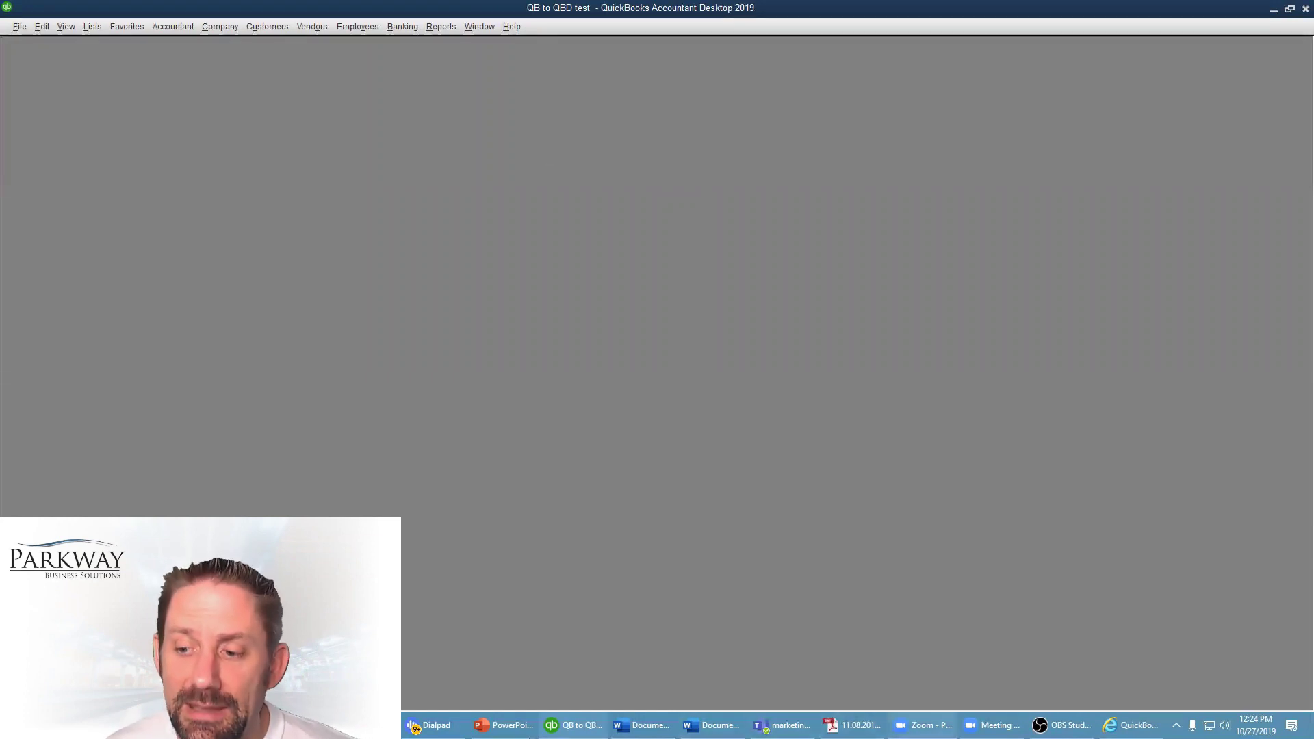
pyautogui.click(1132, 725)
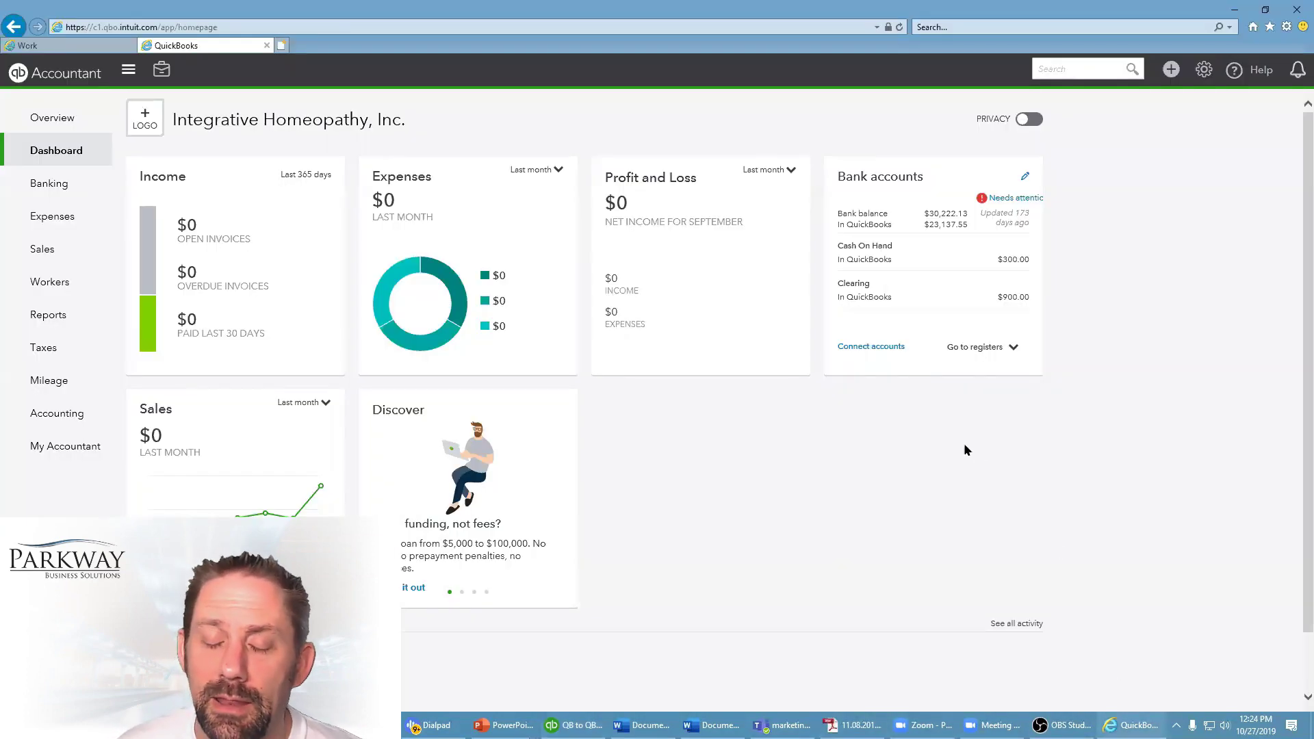